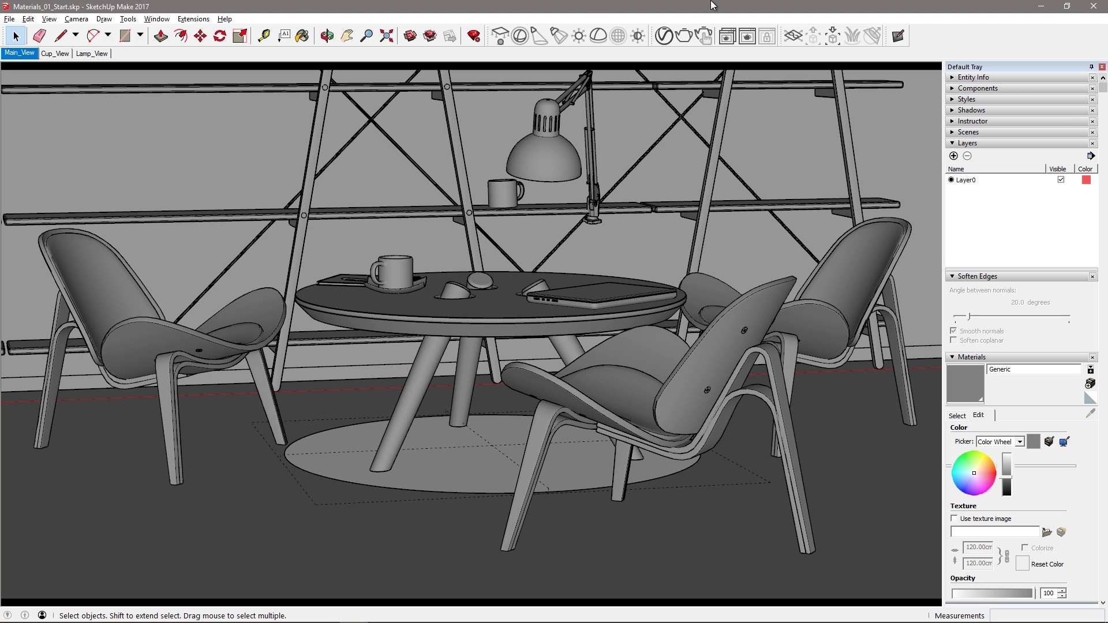
Start the interactive V-Ray render, switch to the Cup_View scene, and enable Region Render around the cup
left_click(706, 38)
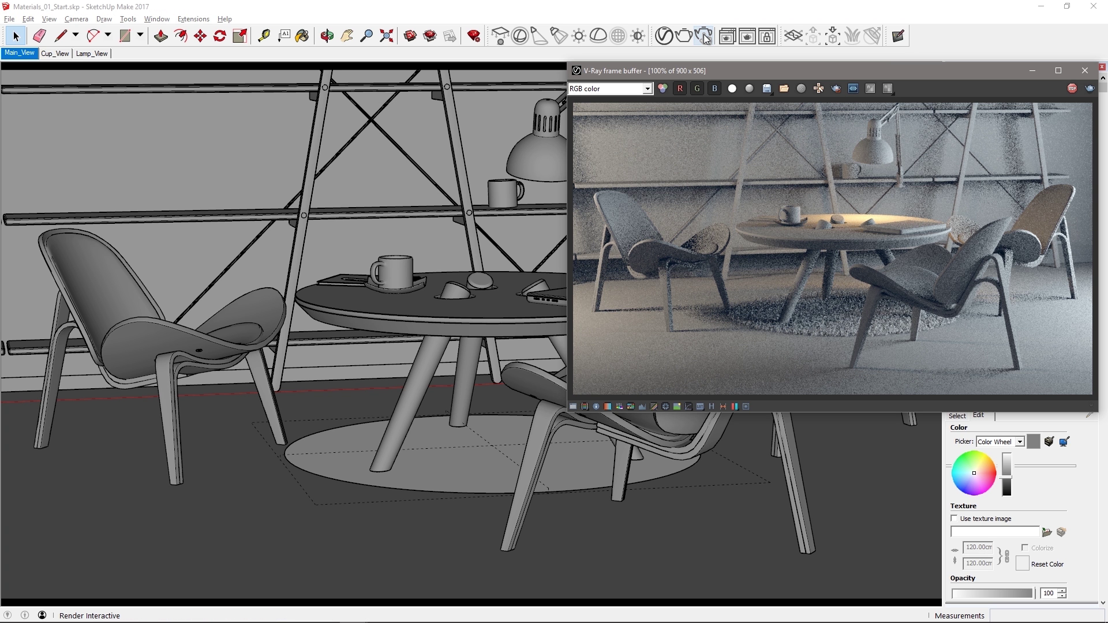
left_click(56, 53)
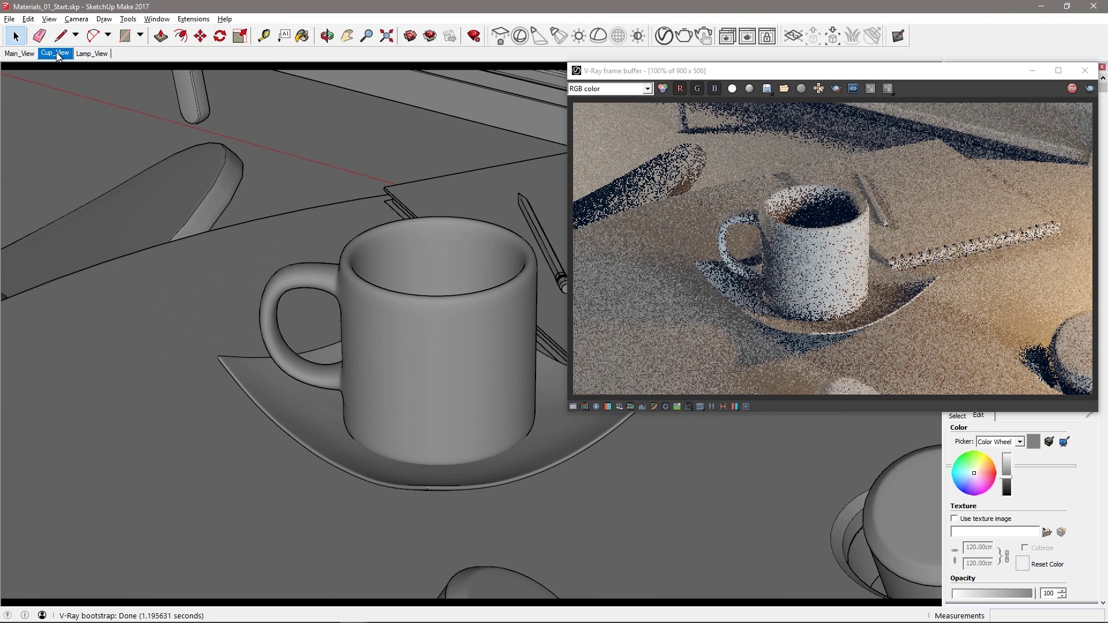
left_click(835, 88)
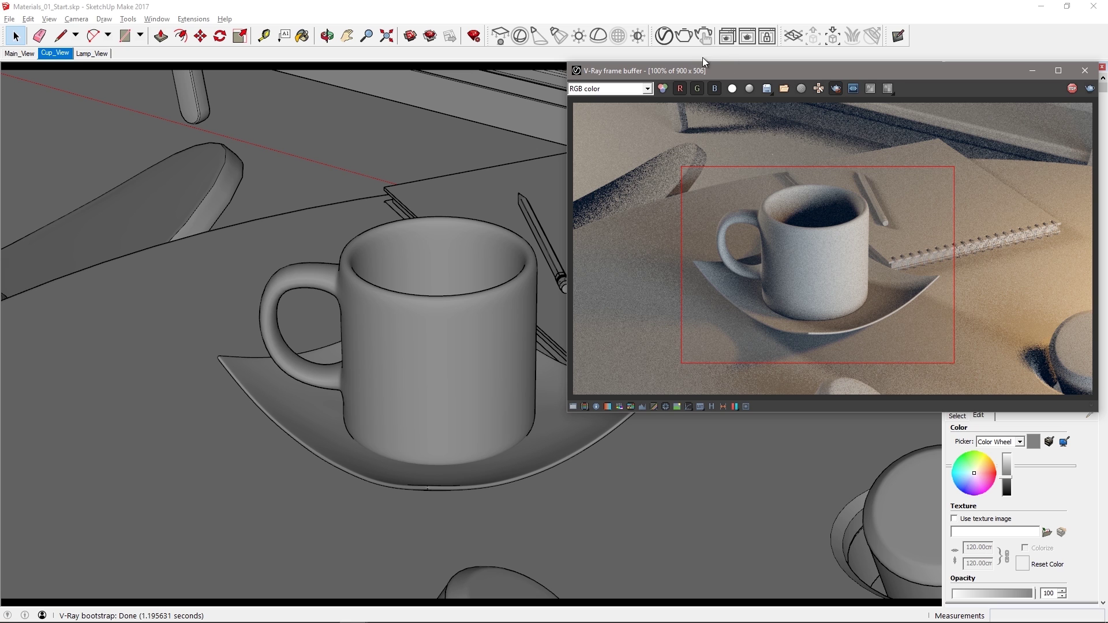
Add Porcelain B03 Green from the Ceramic & Porcelain library and apply it to the cup
left_click(669, 43)
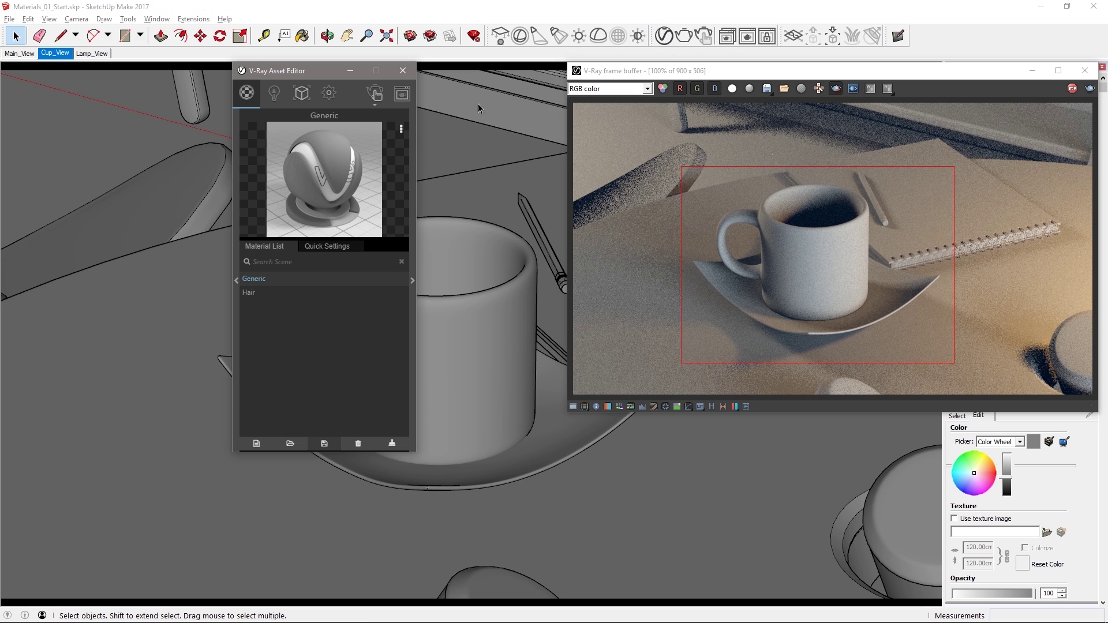
left_click(237, 237)
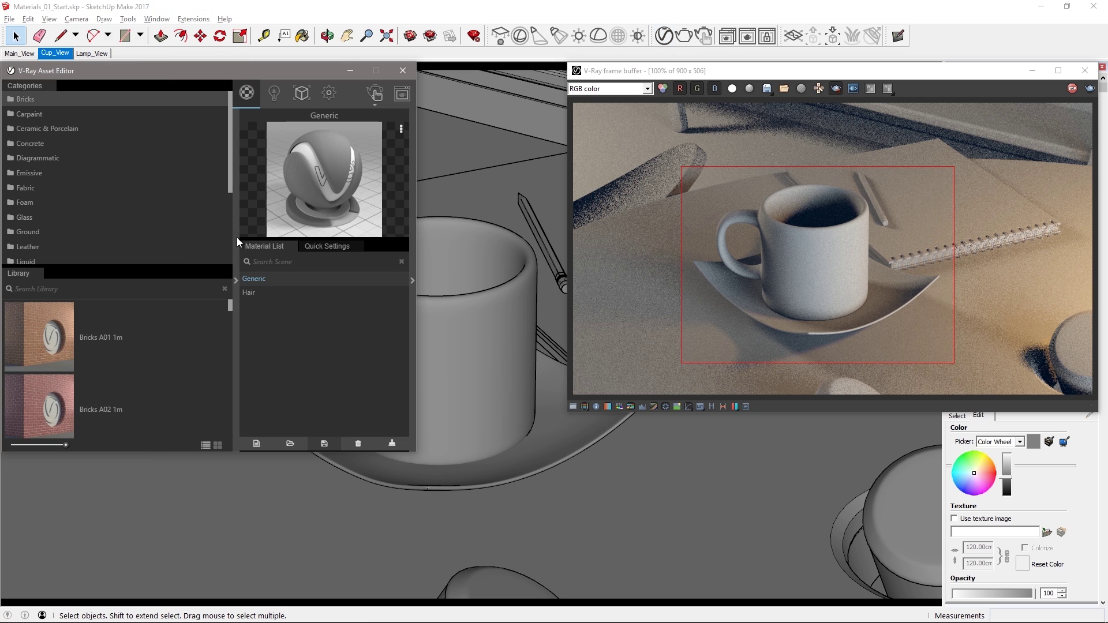
left_click(49, 127)
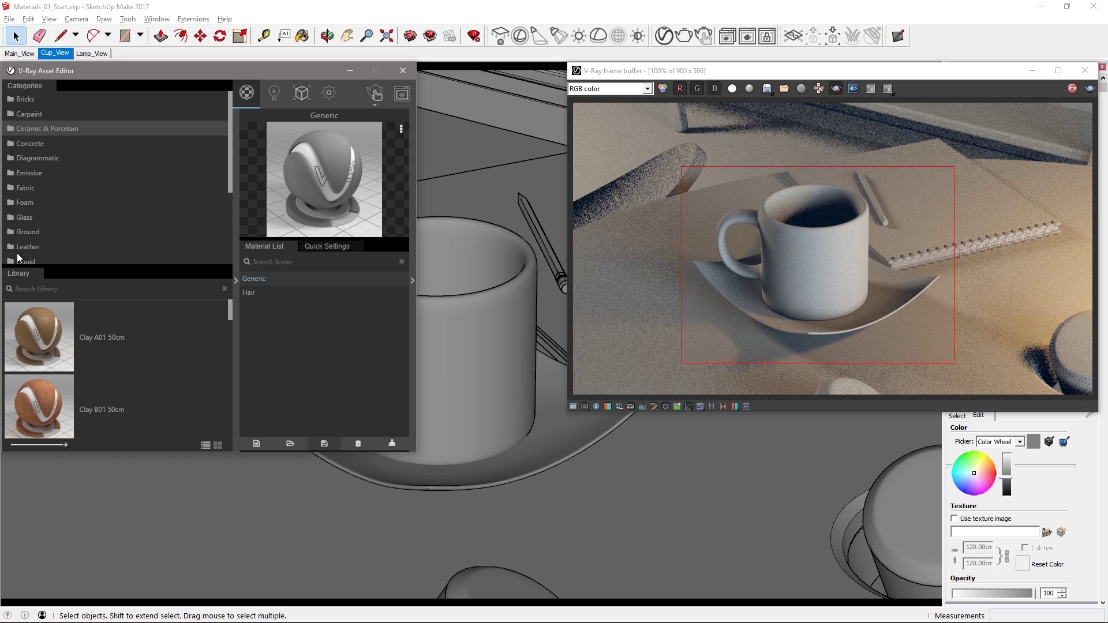
left_click_drag(16, 278, 244, 378)
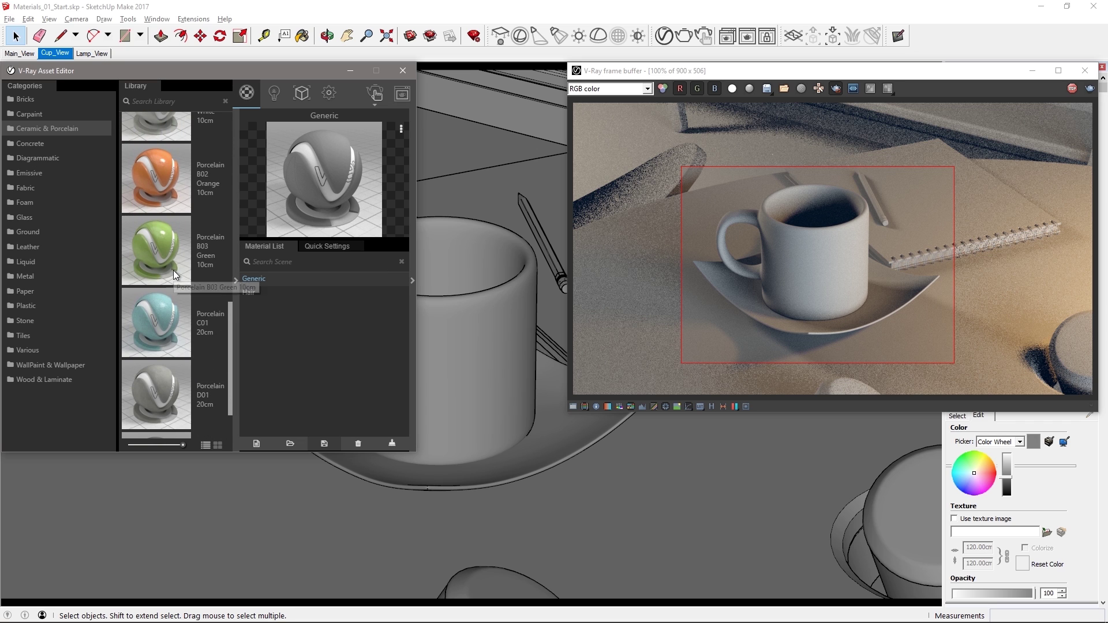
left_click_drag(171, 270, 298, 358)
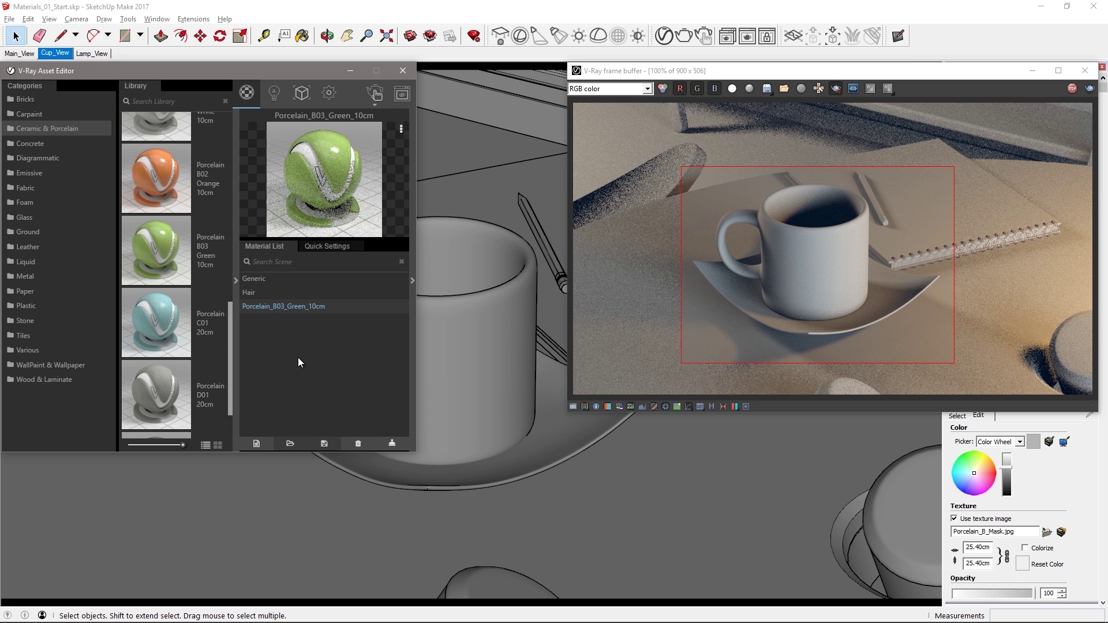
left_click(462, 365)
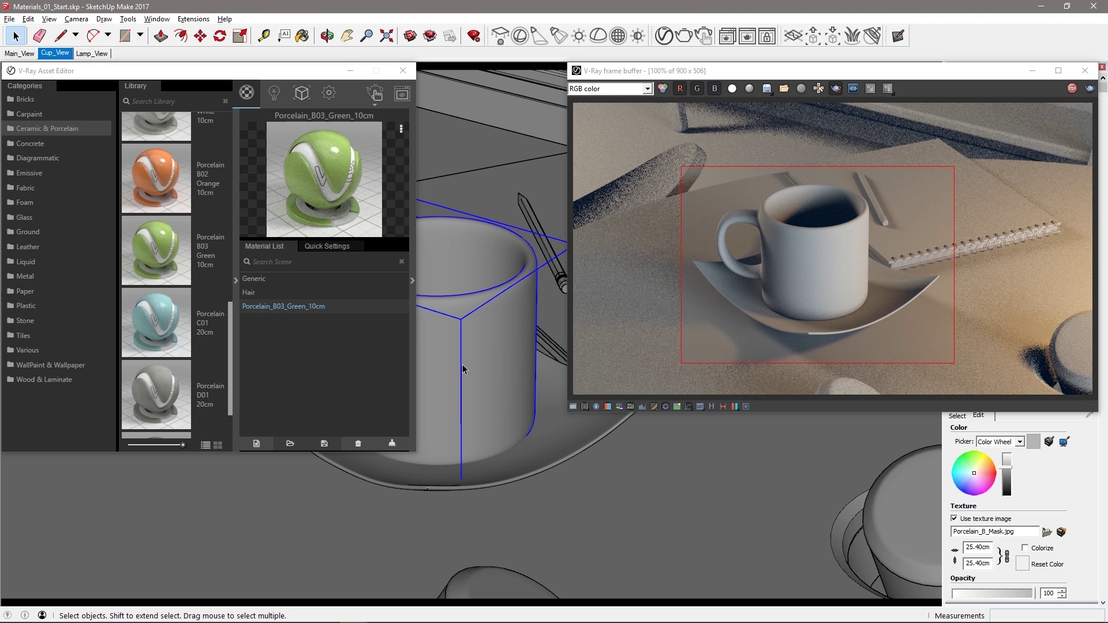
right_click(318, 308)
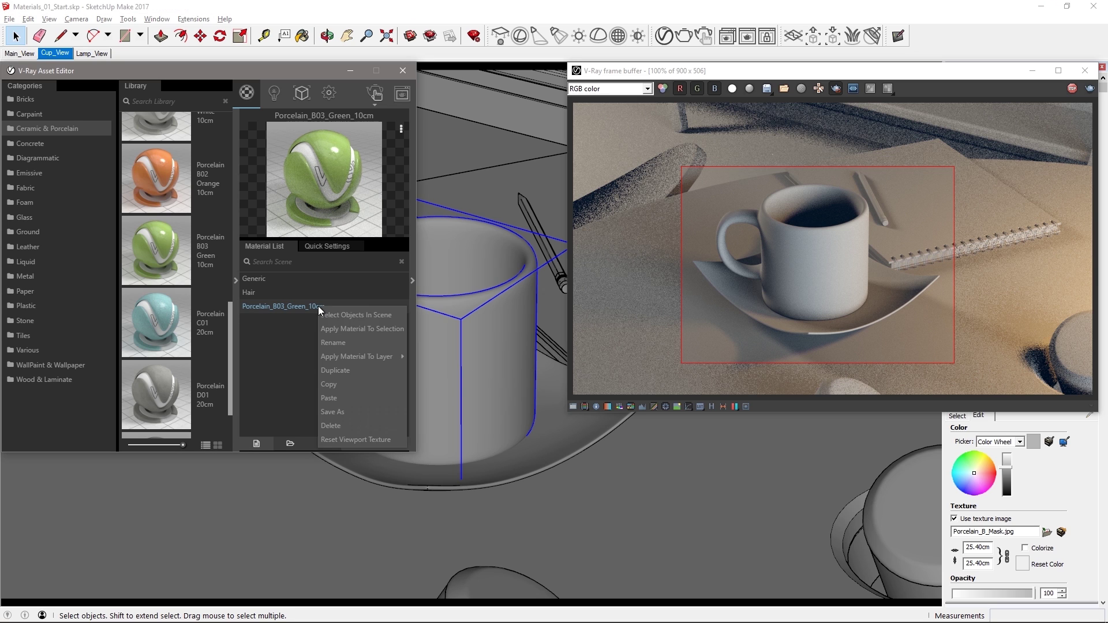
left_click(344, 328)
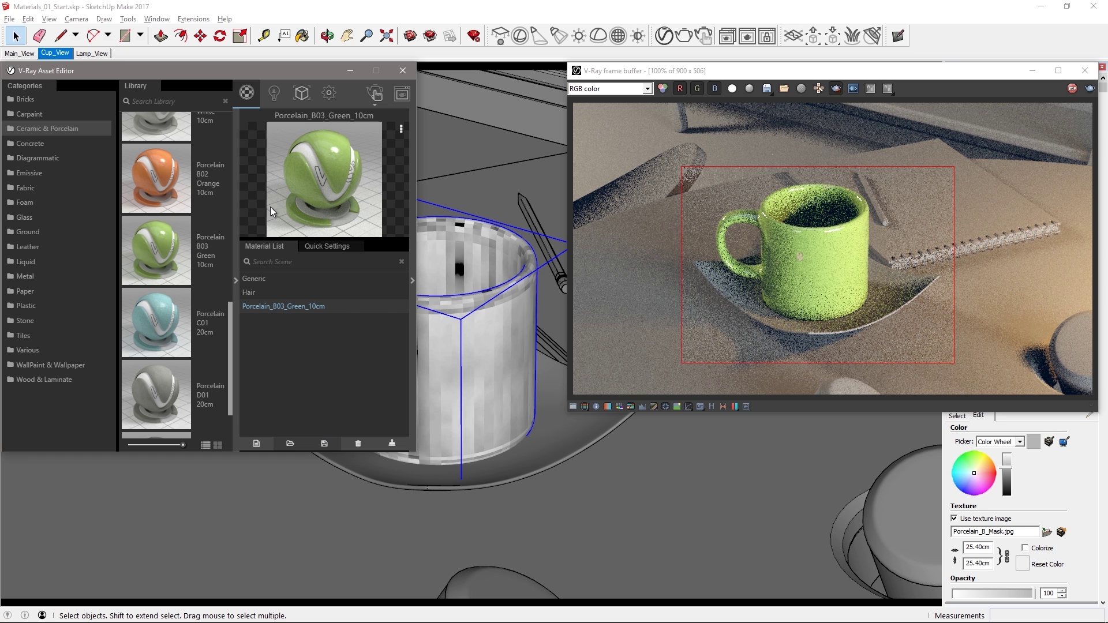
Add Porcelain B02 Orange and apply it to the saucer
left_click_drag(163, 184, 321, 351)
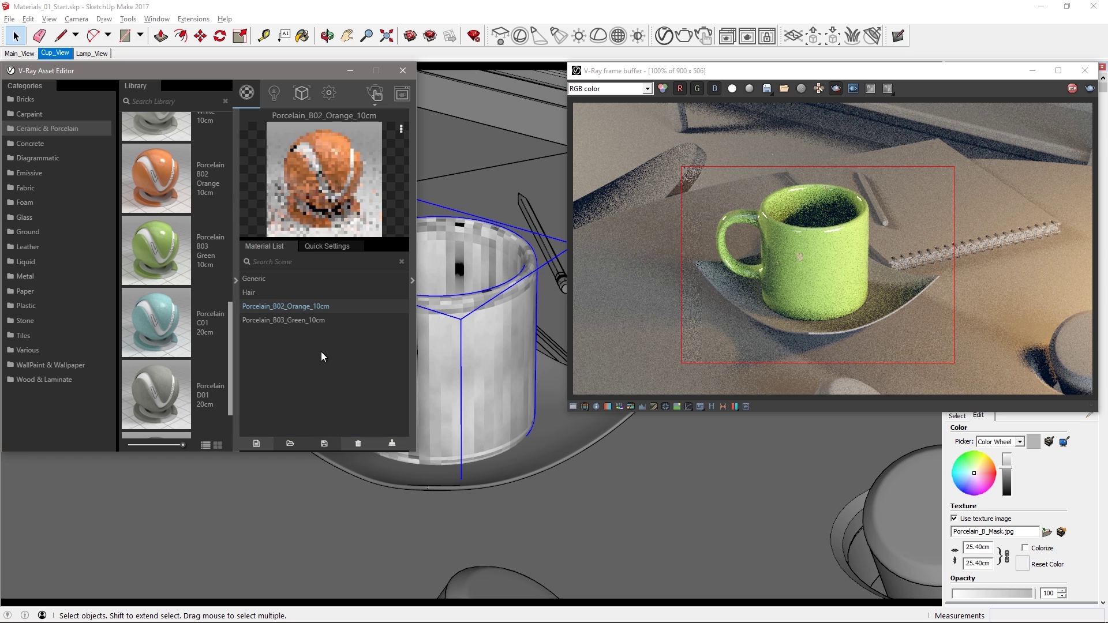
left_click(557, 434)
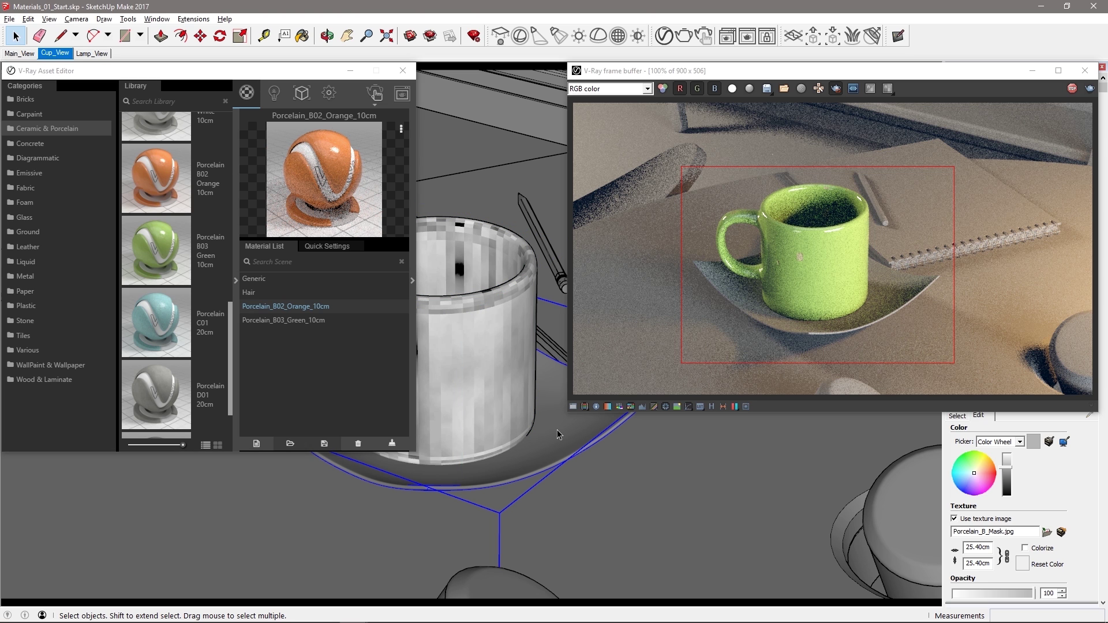
right_click(328, 307)
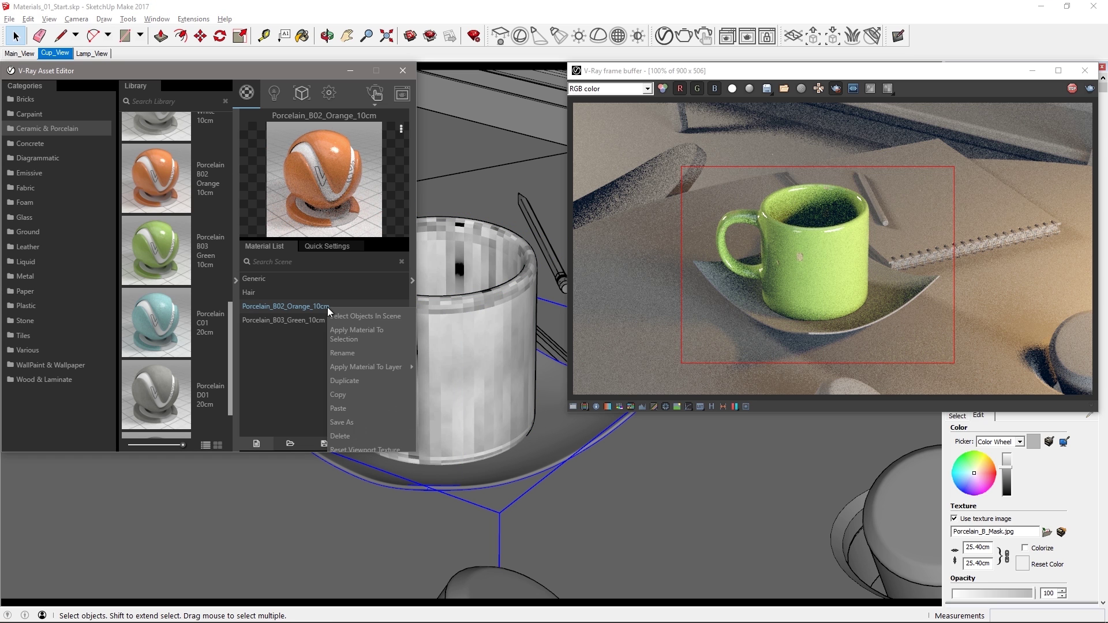
left_click(371, 334)
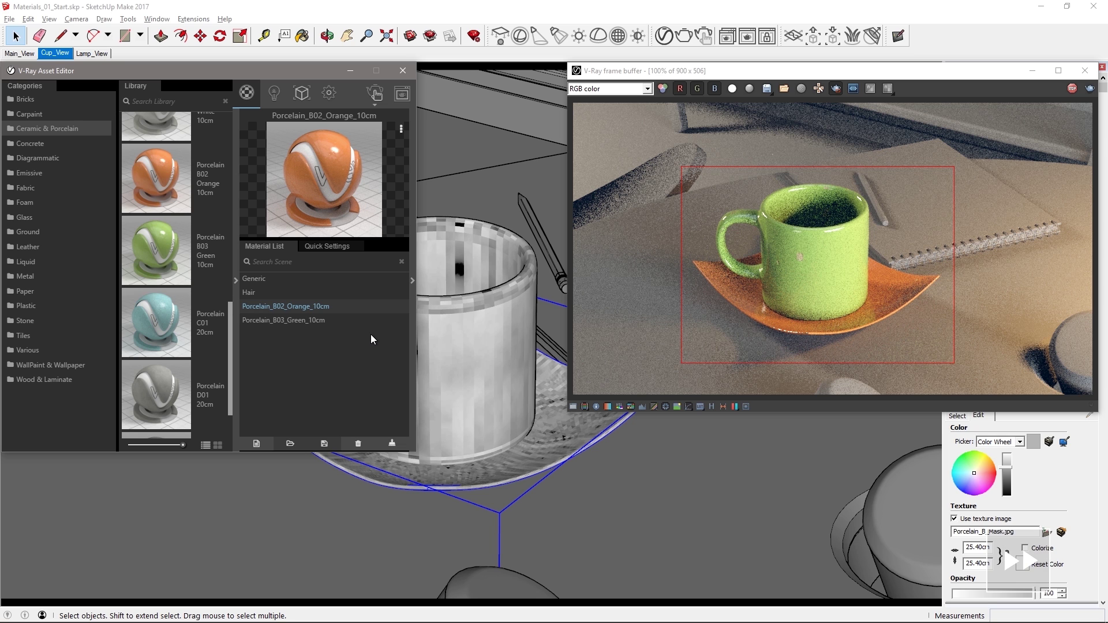
Redraw the render region, add Granite A from Stone, and apply it to the surface under the cup
left_click_drag(783, 171, 576, 404)
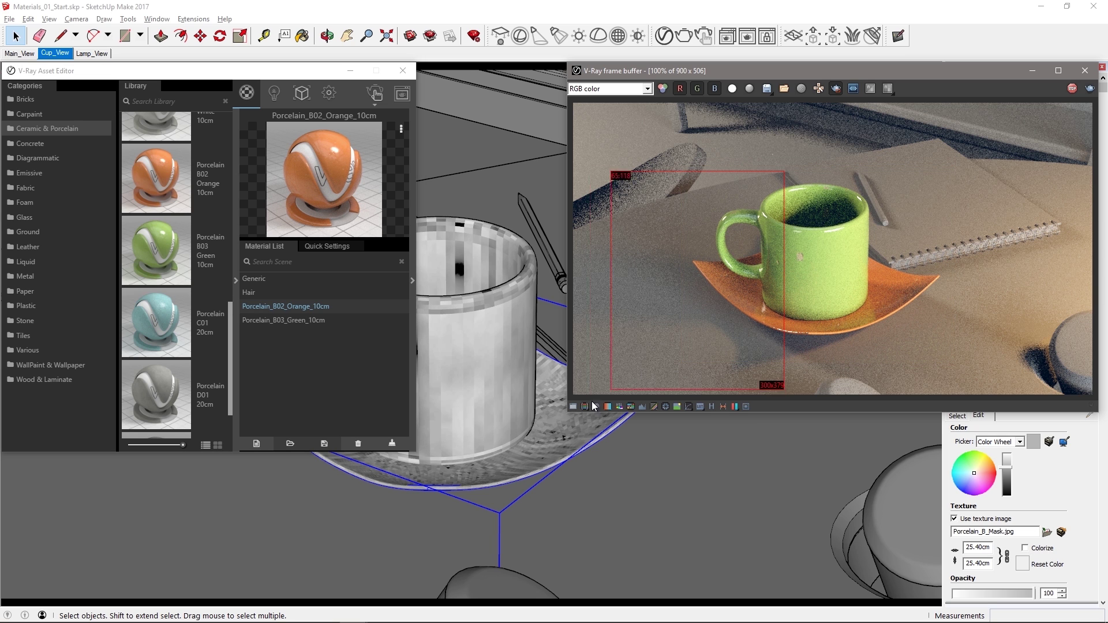
left_click(31, 322)
left_click_drag(227, 286, 250, 144)
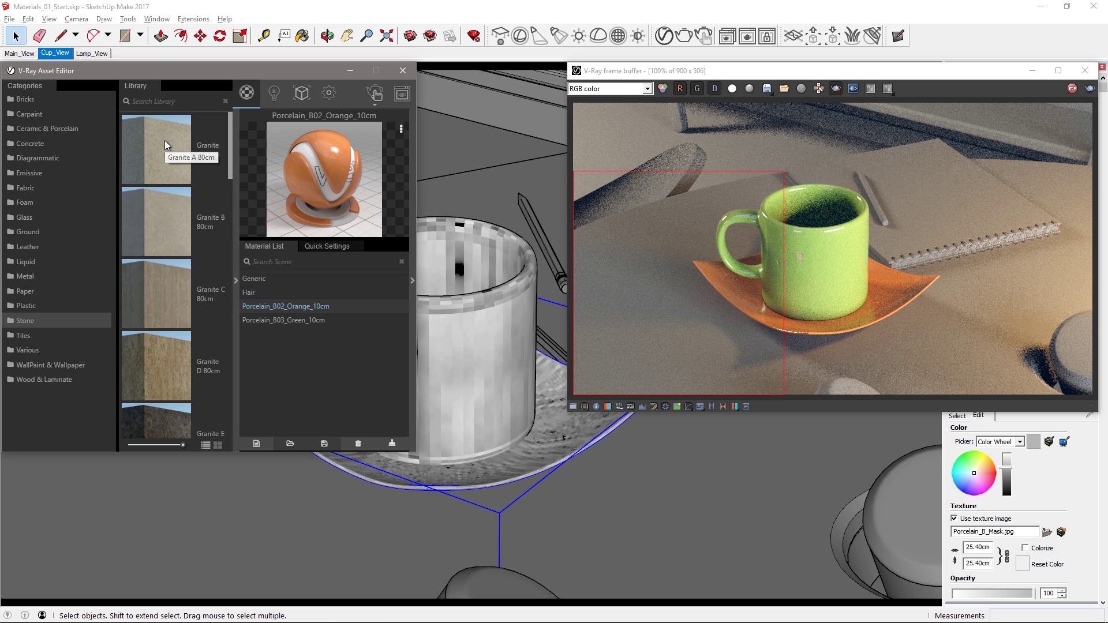
left_click_drag(164, 141, 359, 379)
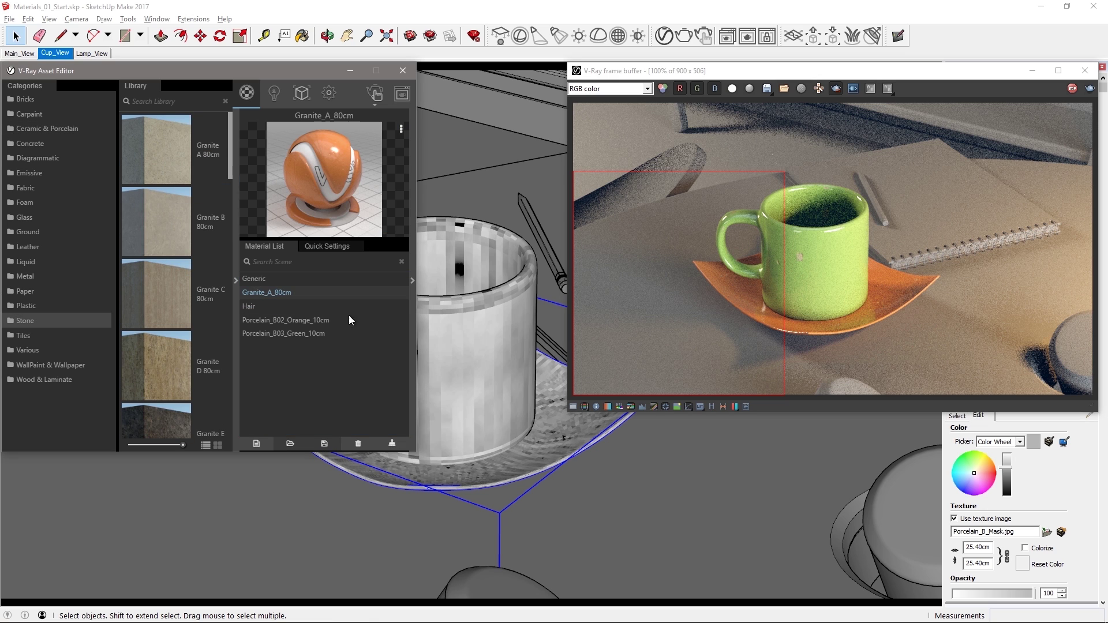
left_click(480, 193)
left_click(375, 503)
right_click(290, 292)
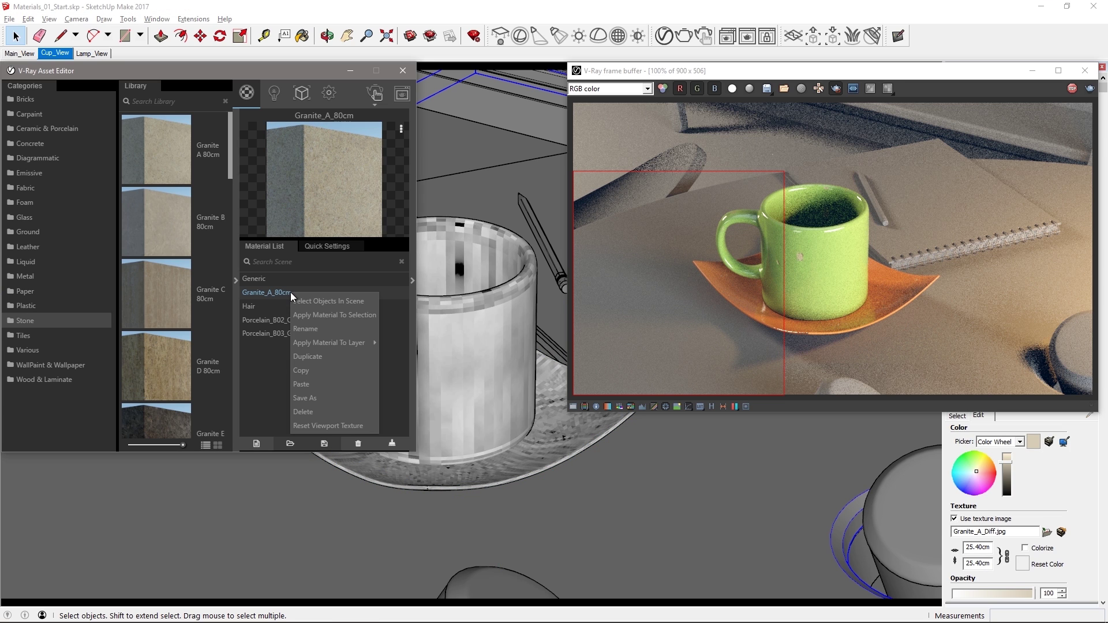
left_click(325, 317)
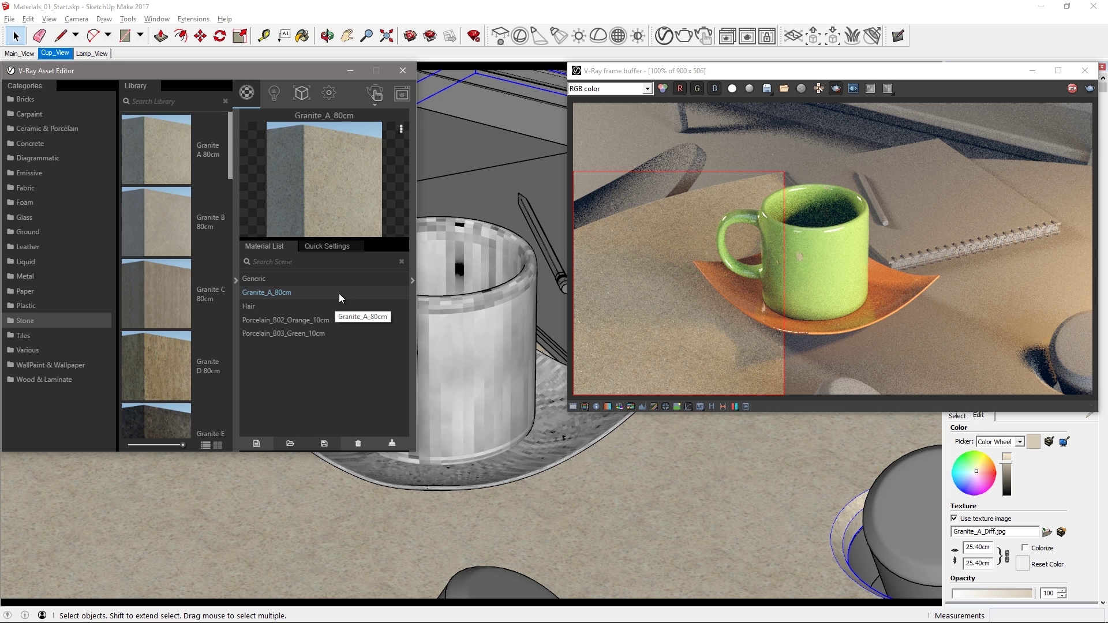
Add Stone E and apply it to the same surface
left_click_drag(230, 150, 253, 408)
left_click_drag(159, 297, 310, 365)
right_click(285, 347)
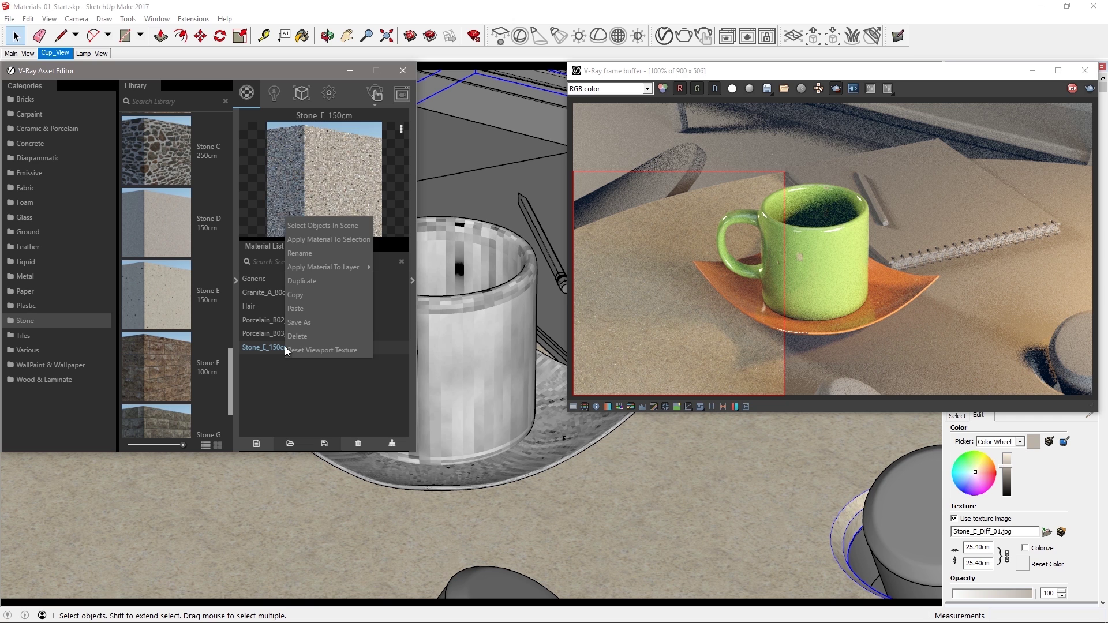
left_click(326, 241)
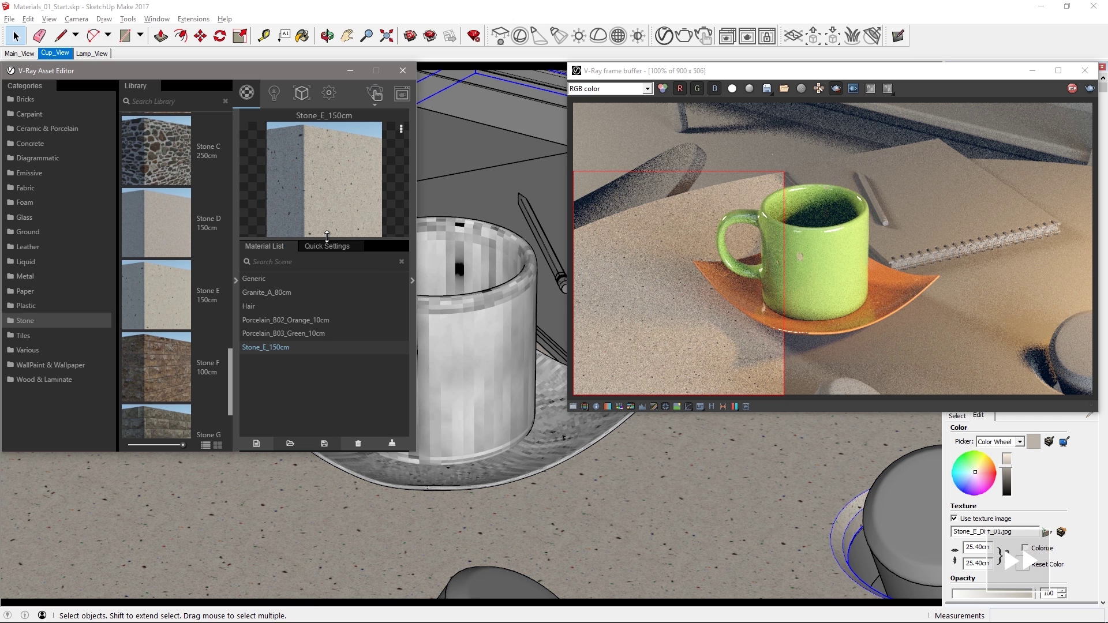
Add Glass Tempered from the Glass category and apply it to the surface
left_click(27, 217)
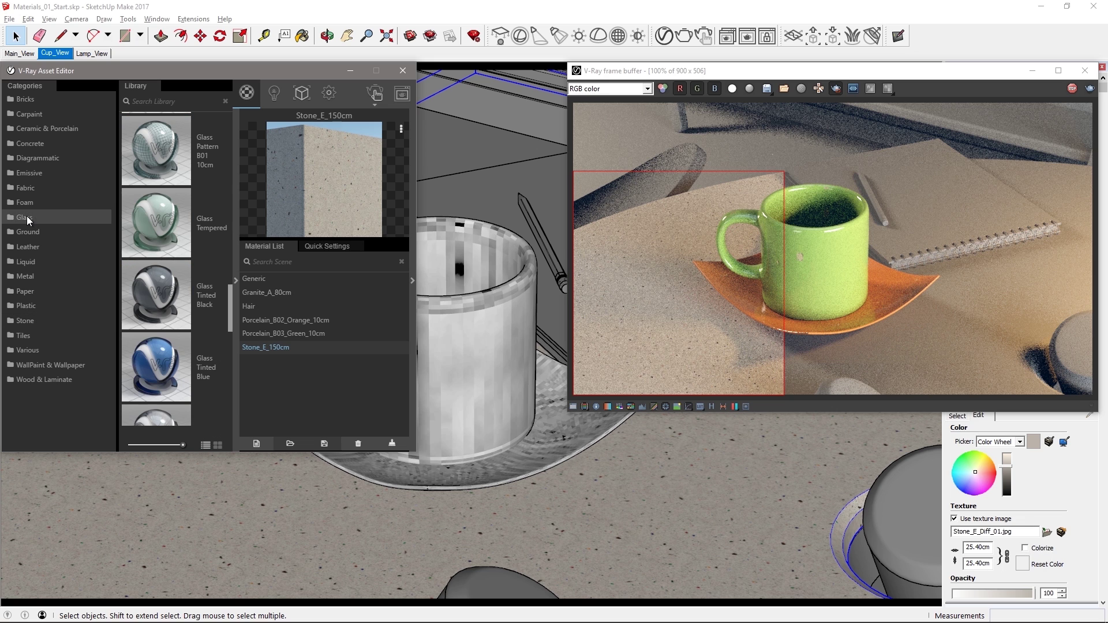
left_click_drag(153, 218, 320, 361)
right_click(296, 293)
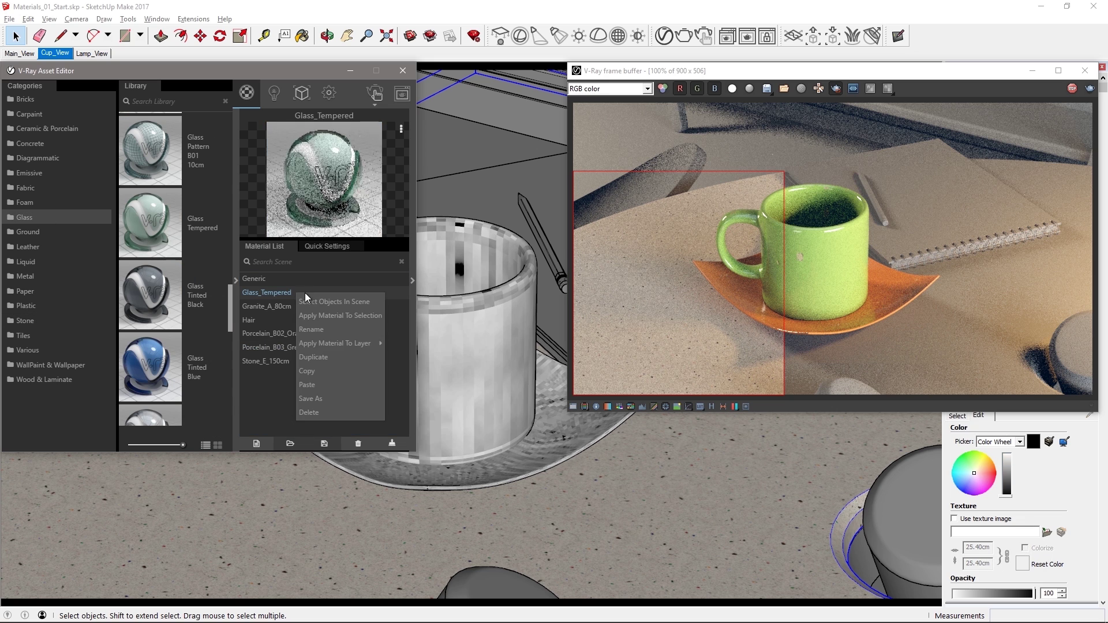
left_click(334, 317)
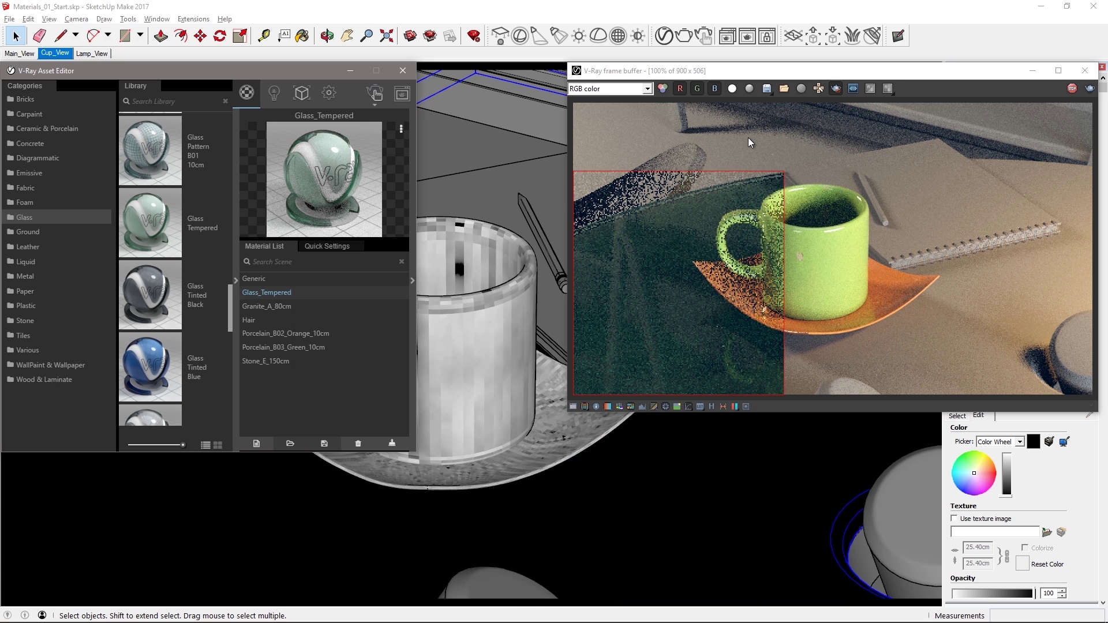
Move the render region over the cup and notebook, then apply Paper_C04_8cm to the notebook
left_click(782, 121)
left_click_drag(781, 120, 1074, 276)
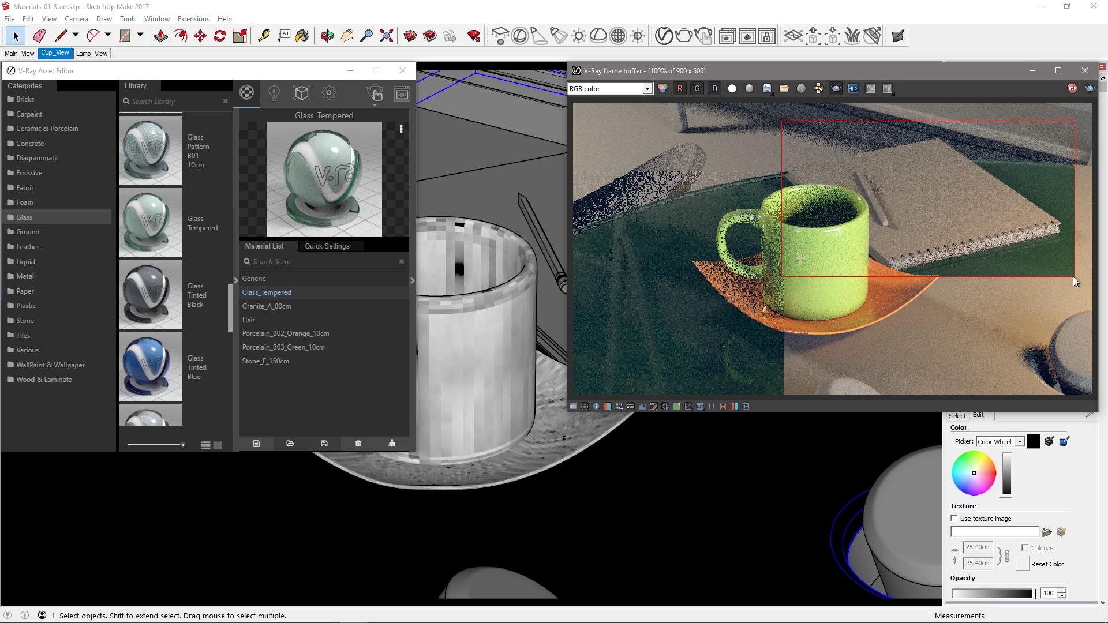
left_click(531, 166)
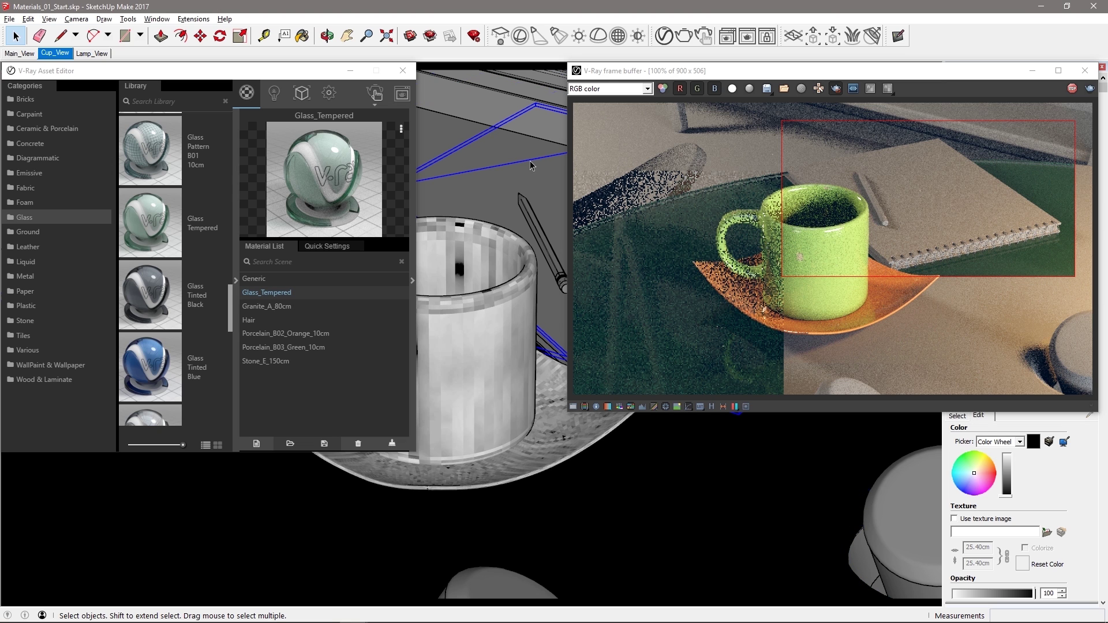
left_click(32, 291)
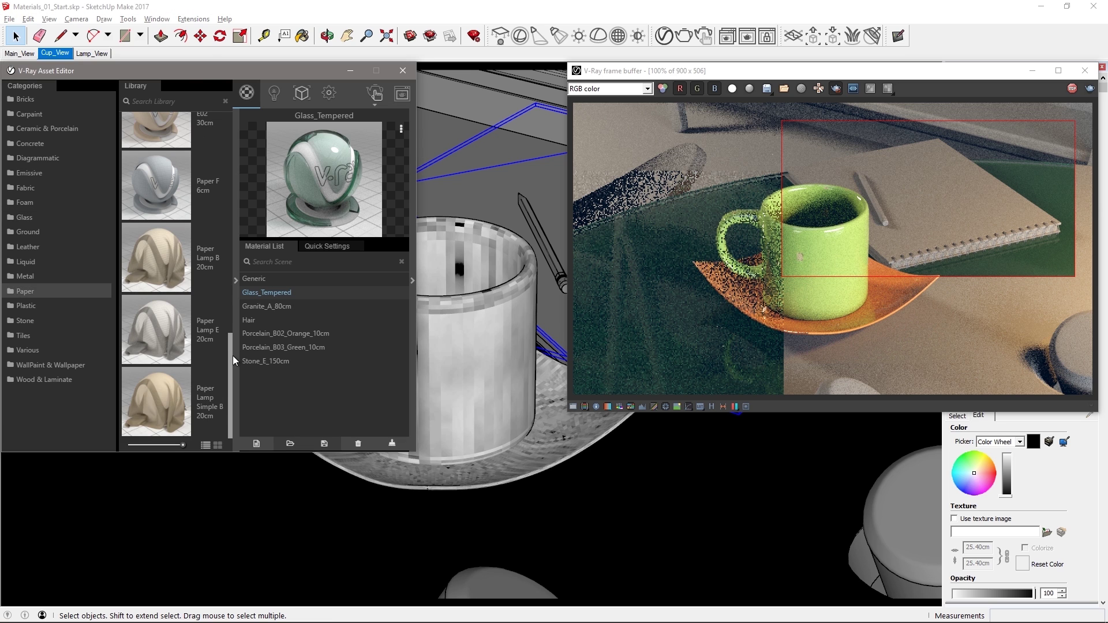
left_click_drag(232, 356, 260, 199)
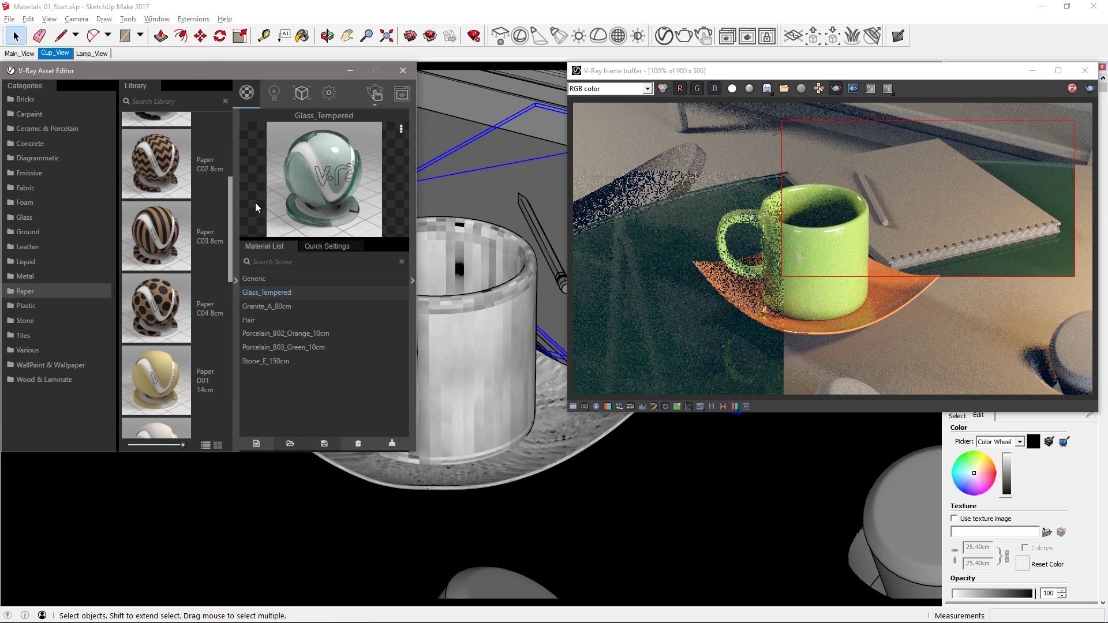
left_click_drag(158, 297, 316, 370)
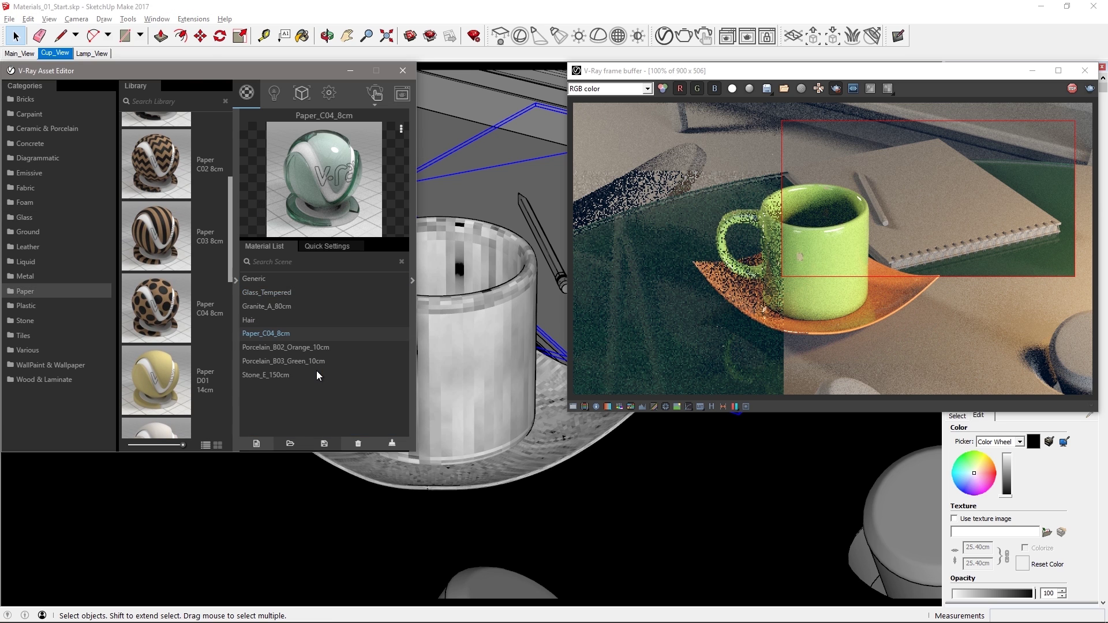
right_click(293, 335)
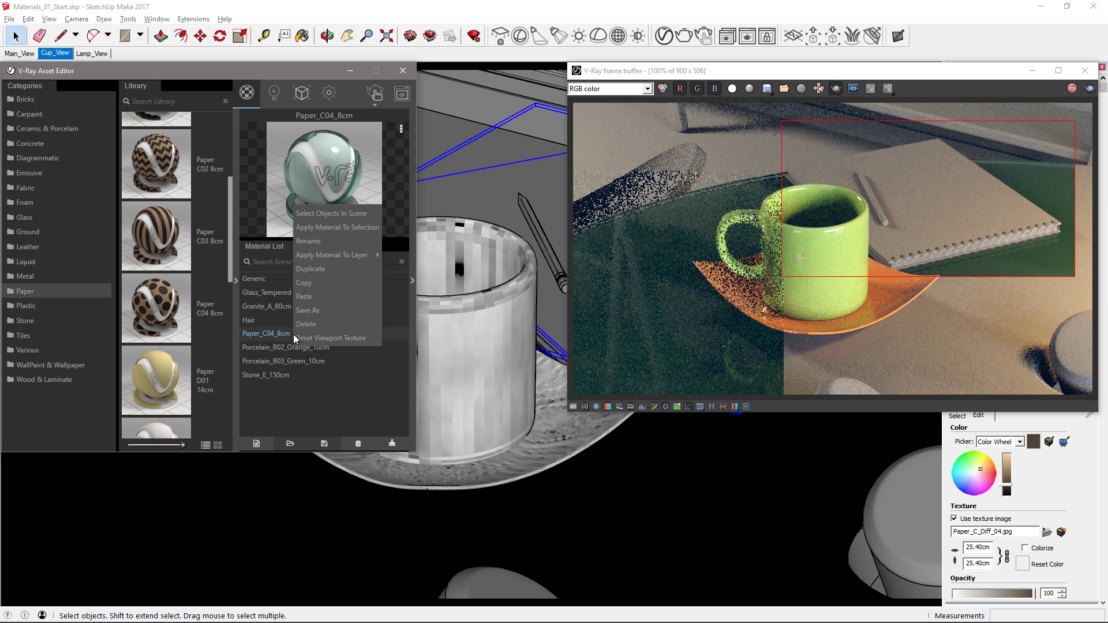
left_click(344, 227)
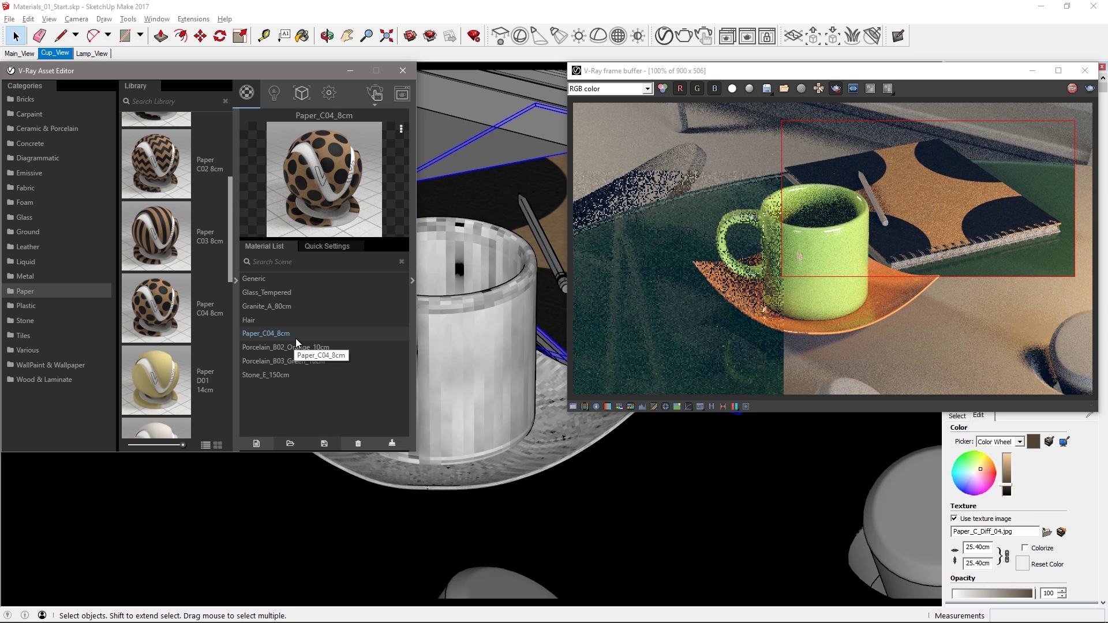
Set the paper texture width to 8 cm
left_click(980, 547)
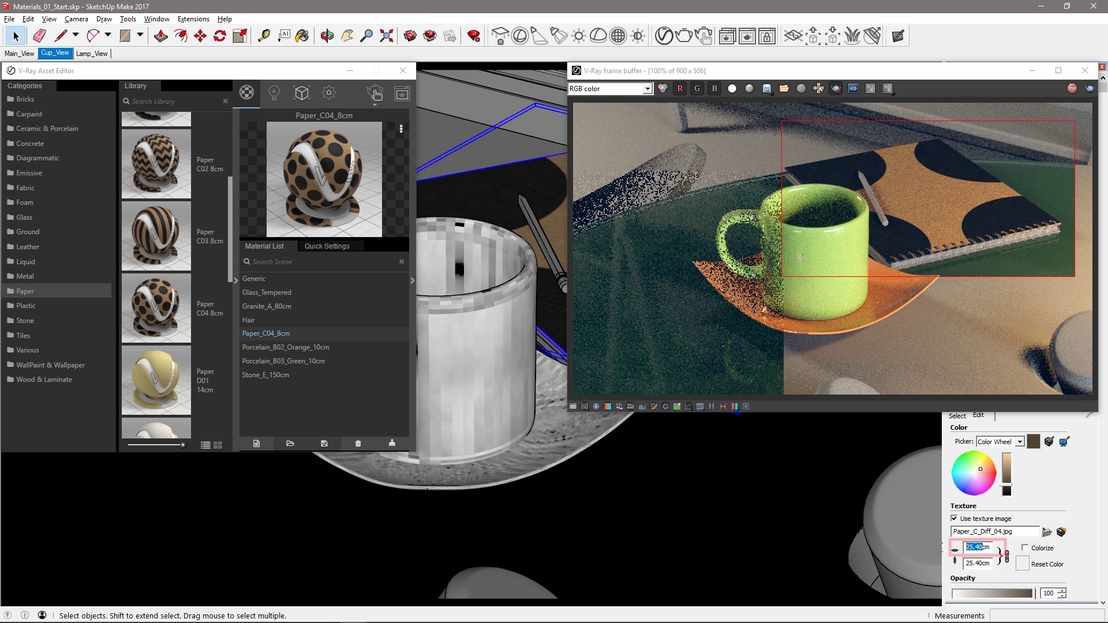
key("BackSpace")
key("BackSpace")
key("BackSpace")
key("BackSpace")
key("BackSpace")
type("8")
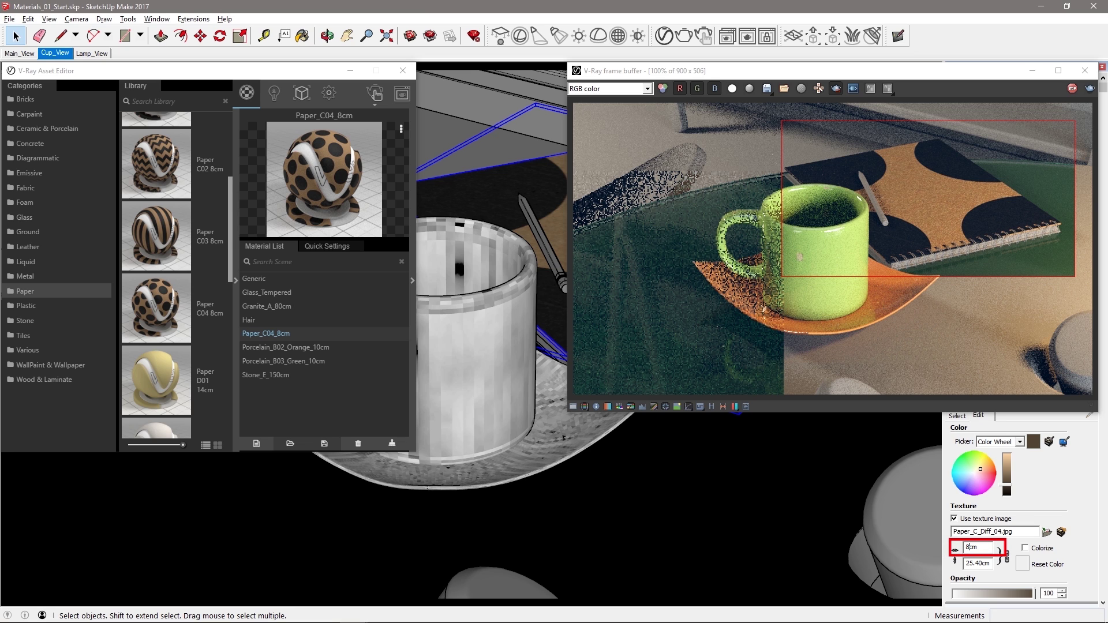
key("Return")
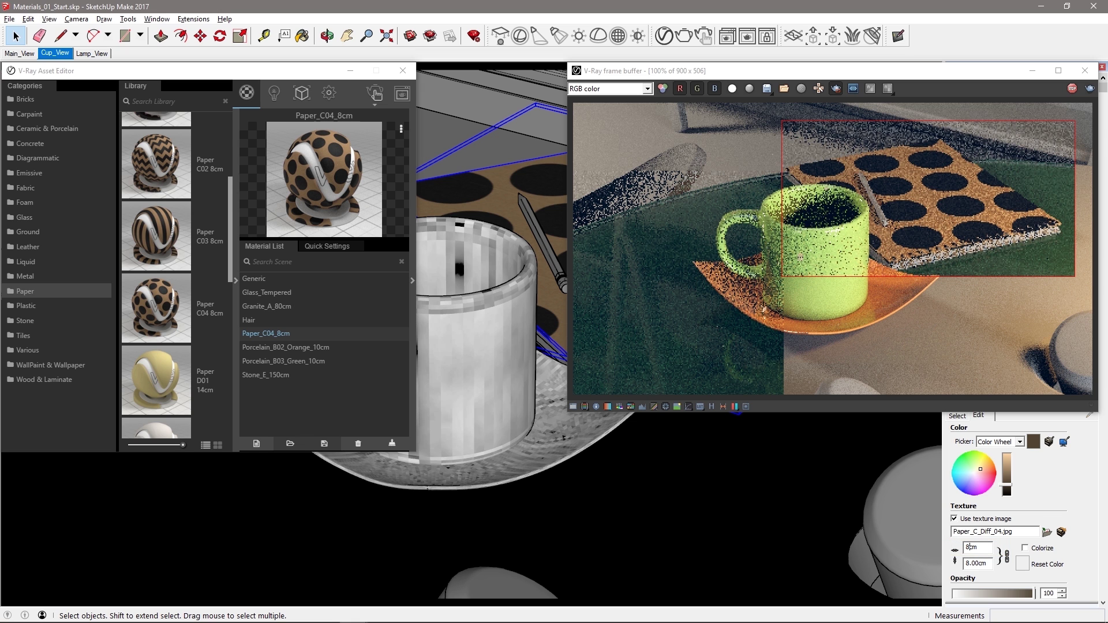
Clear the region render, switch to Main_View, and draw a new render region around the table
left_click(836, 89)
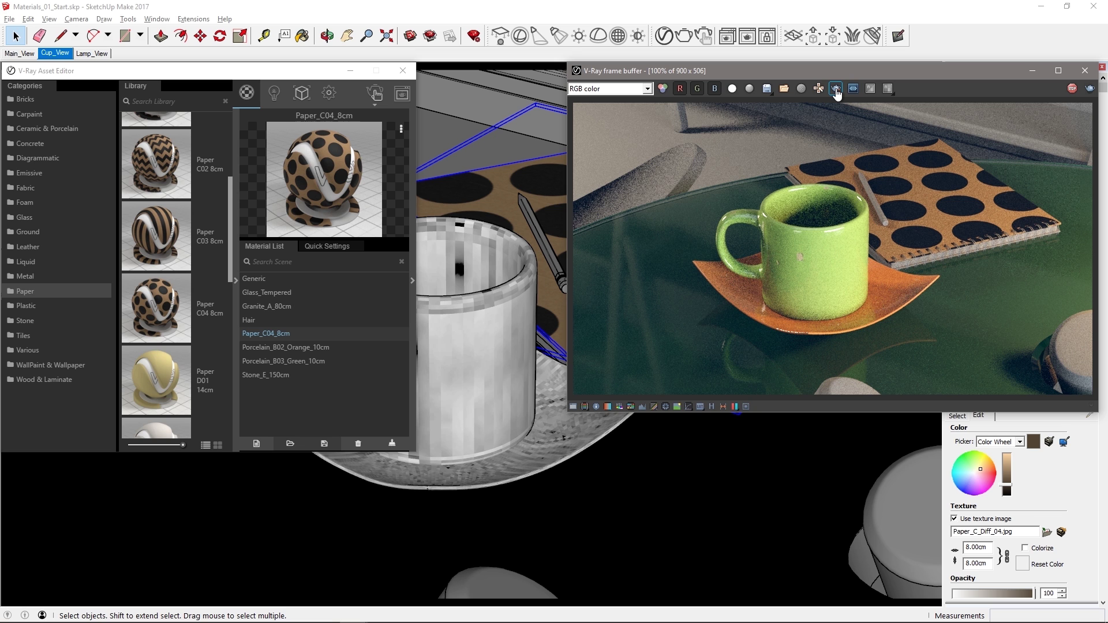
left_click(19, 54)
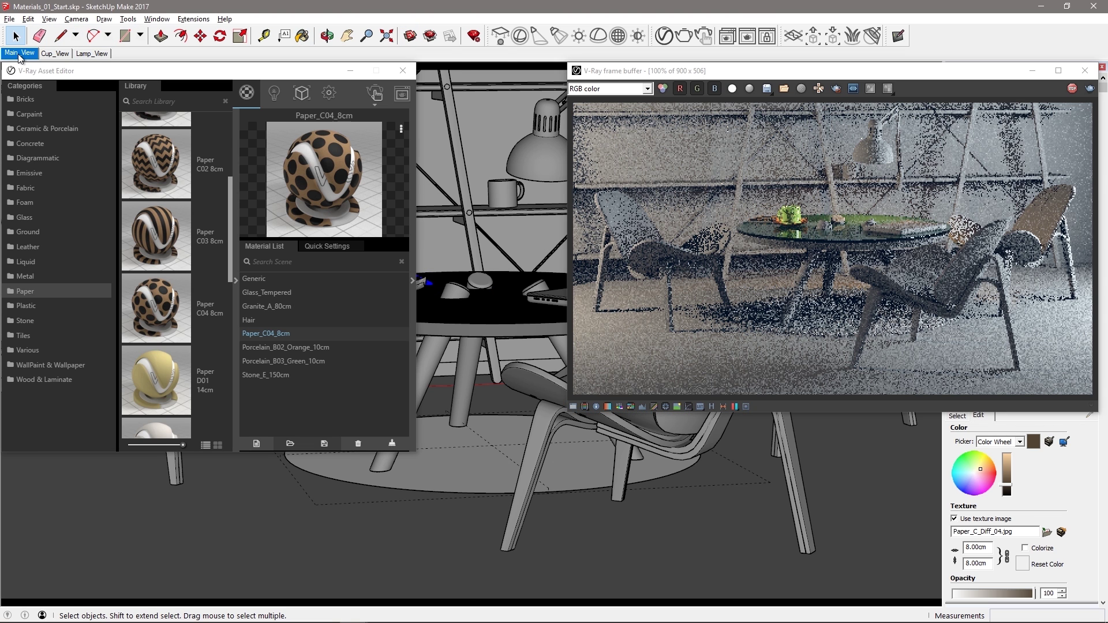
left_click(836, 88)
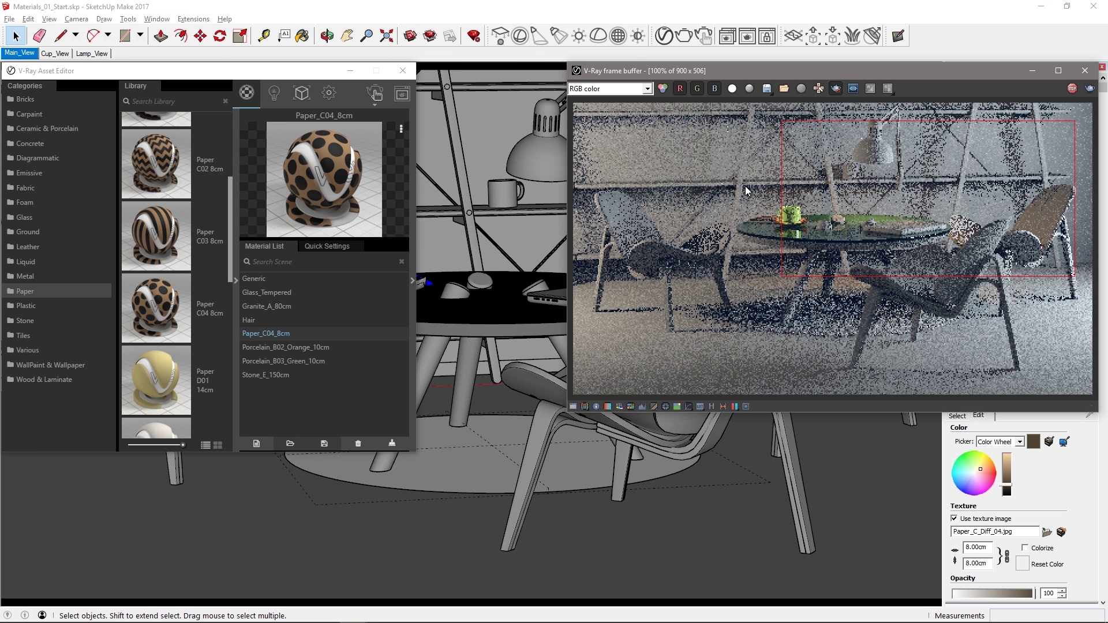
left_click_drag(739, 180, 1036, 382)
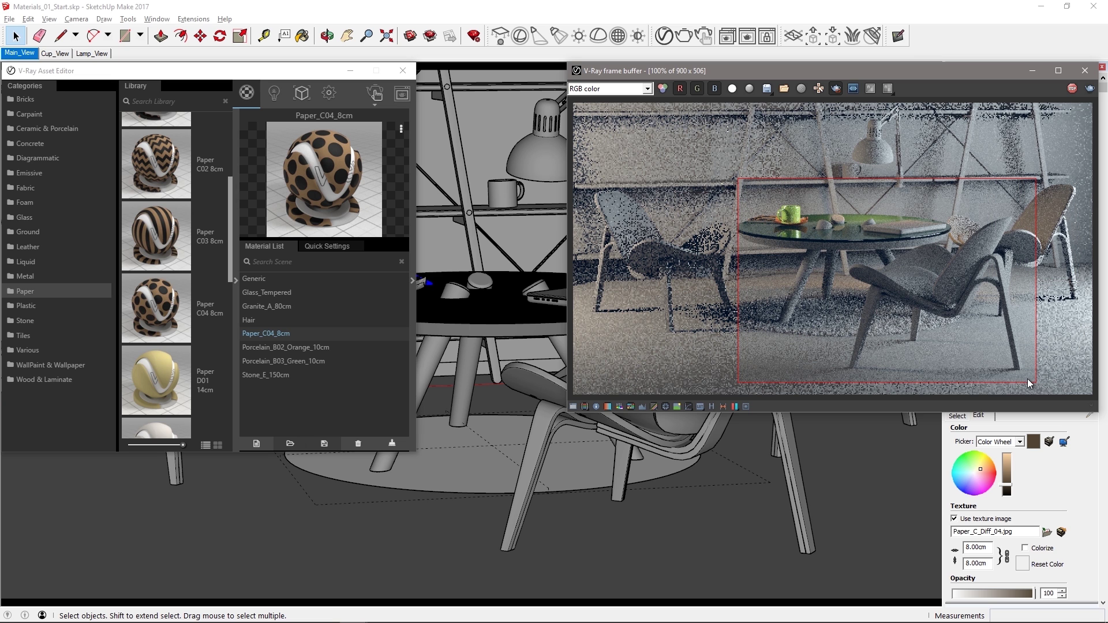
Select the table, search 'lam', and apply Laminate_D01_120cm to it
left_click(432, 325)
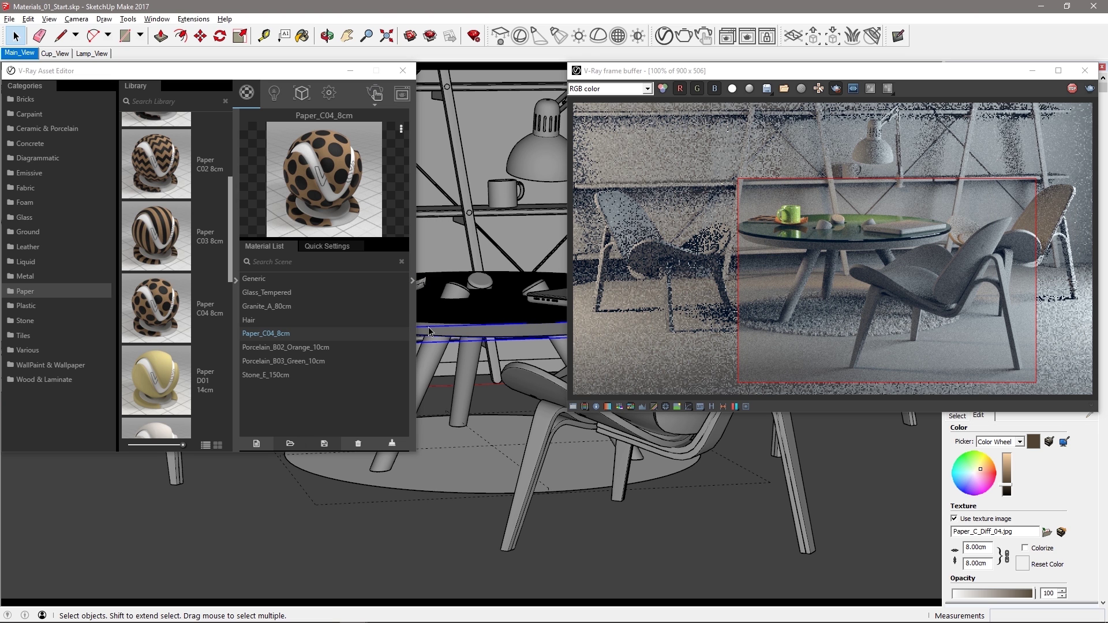
left_click(434, 343)
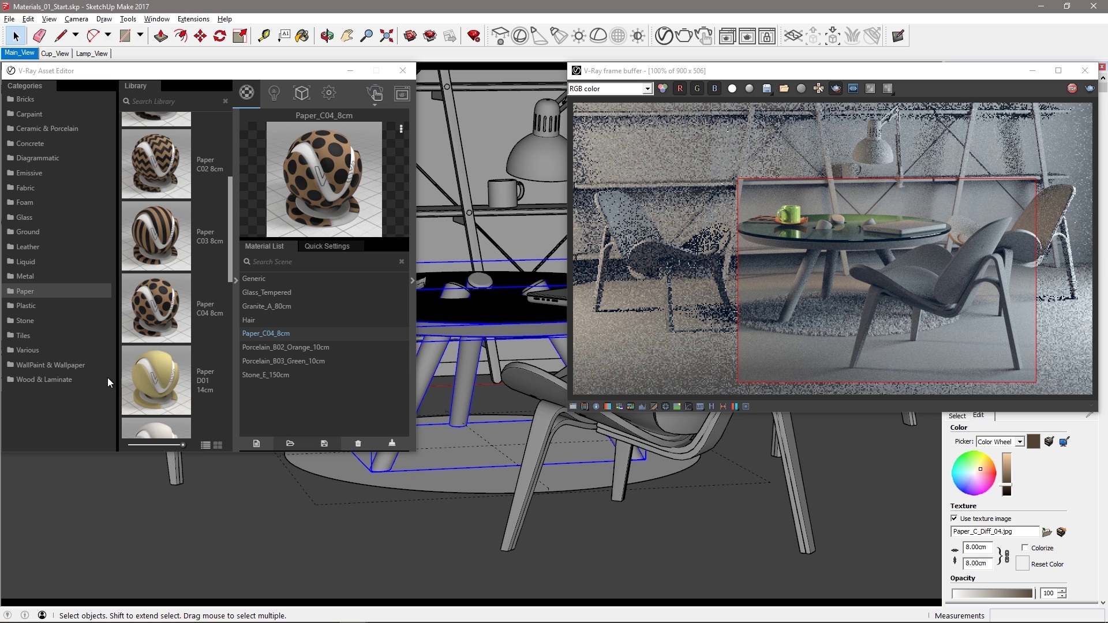
left_click(67, 379)
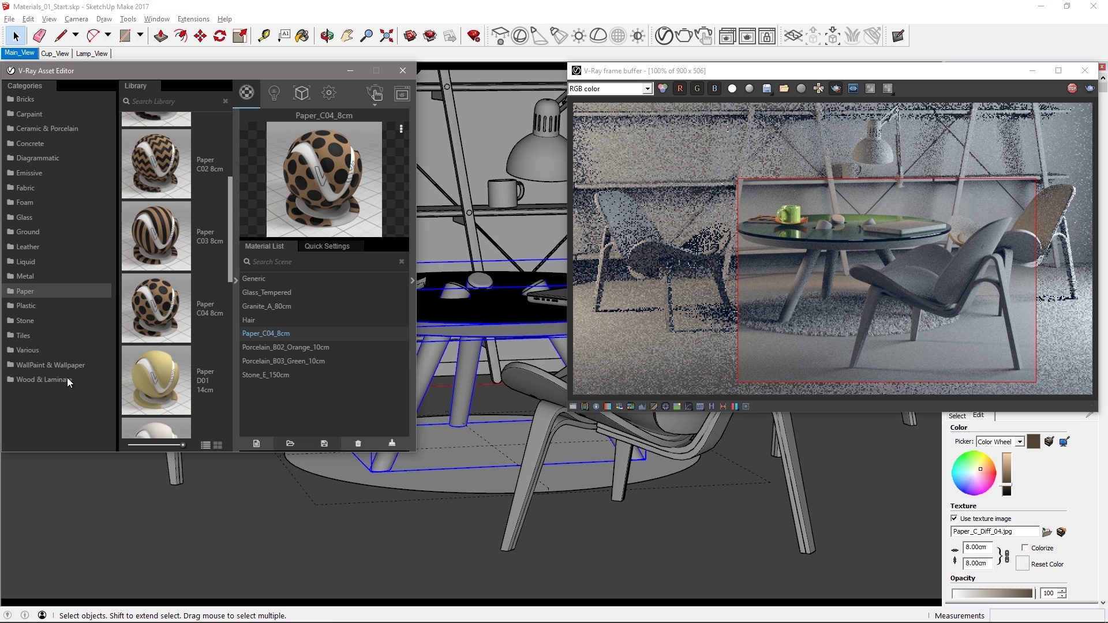
left_click(157, 103)
type("lamina")
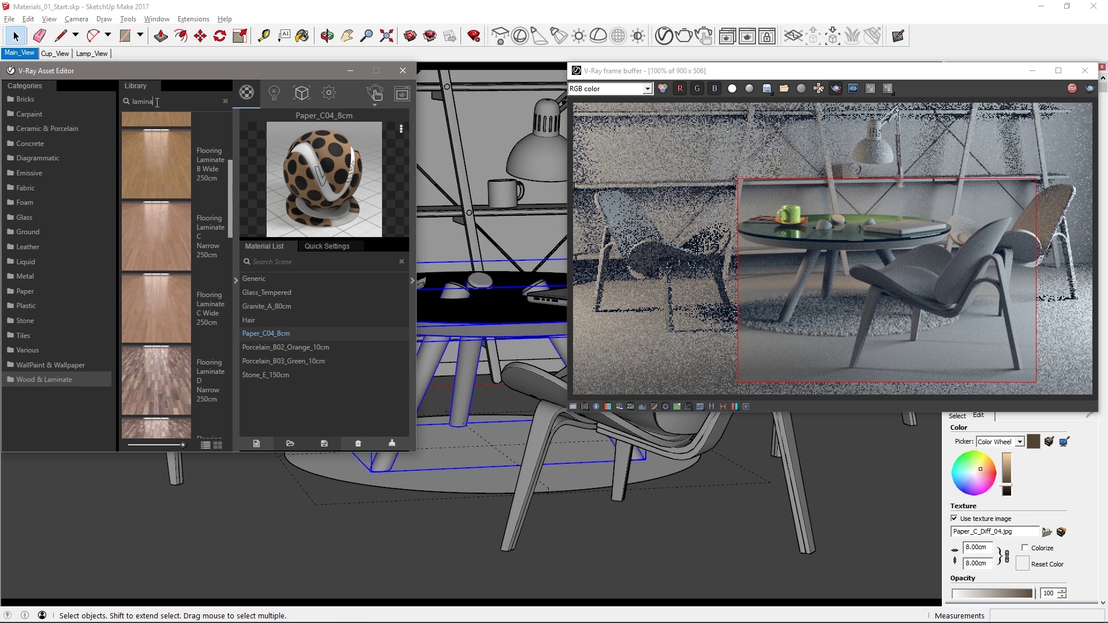
left_click_drag(226, 202, 233, 373)
left_click_drag(169, 349, 307, 390)
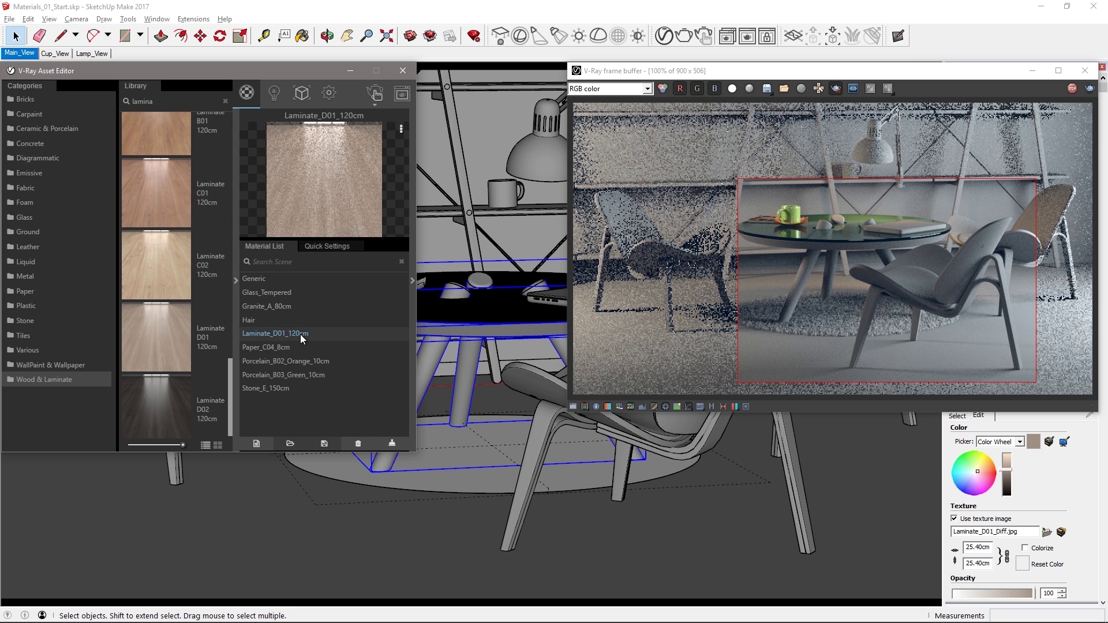
right_click(301, 334)
left_click(325, 230)
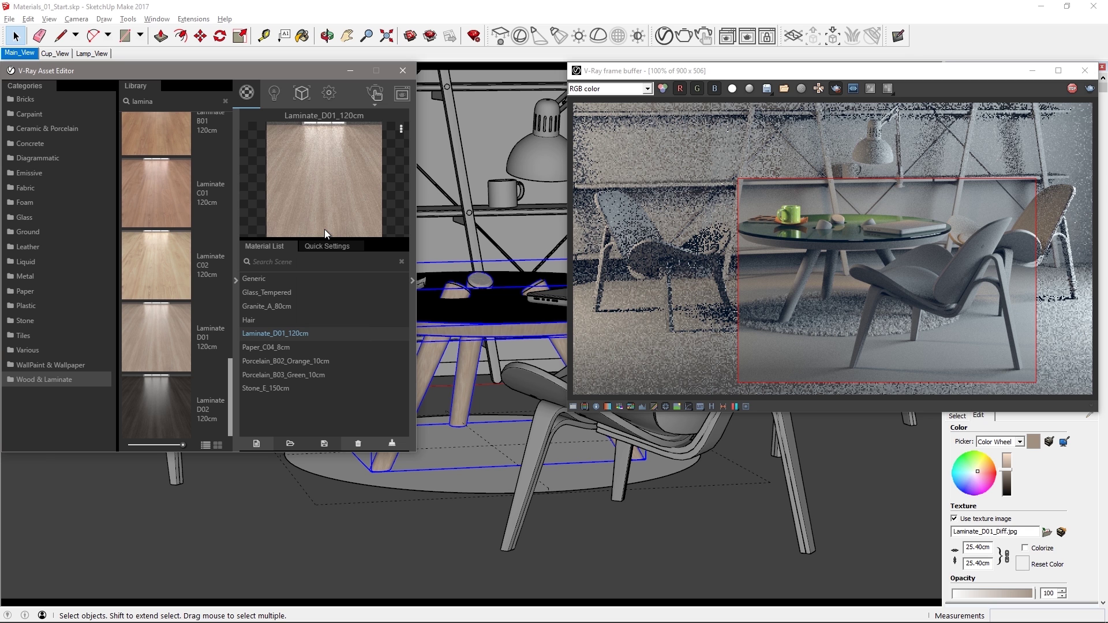
Set the laminate texture width to 120 cm
double_click(972, 546)
type("1")
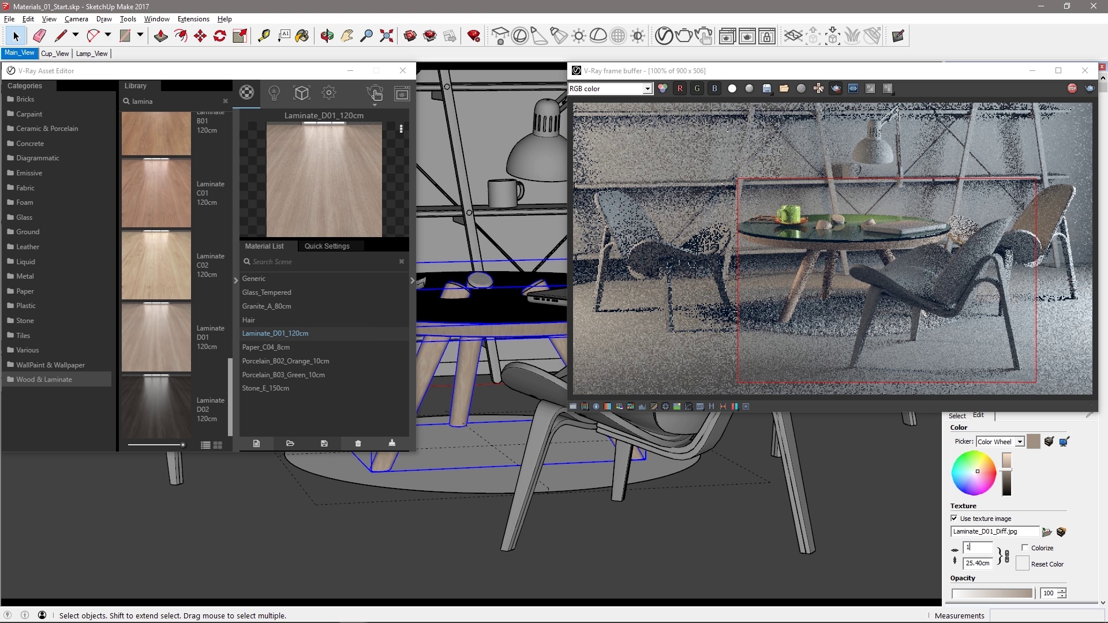
type("20.00cm")
key("Return")
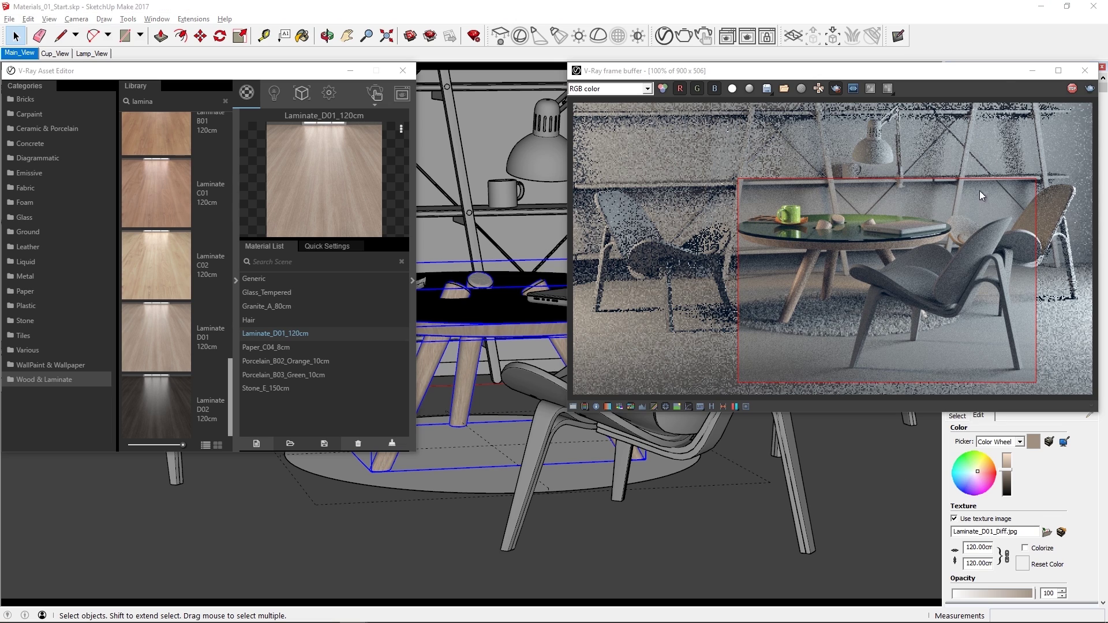
Move the render preview aside, open the chair group, and apply Laminate_D01_120cm to it
left_click_drag(992, 73, 789, 515)
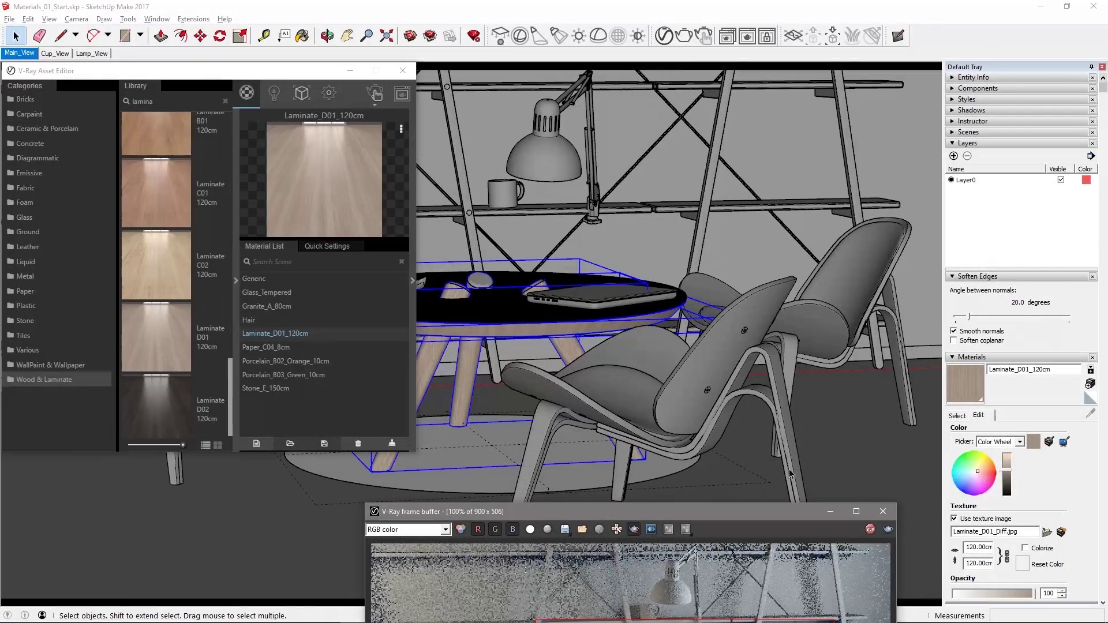
double_click(787, 422)
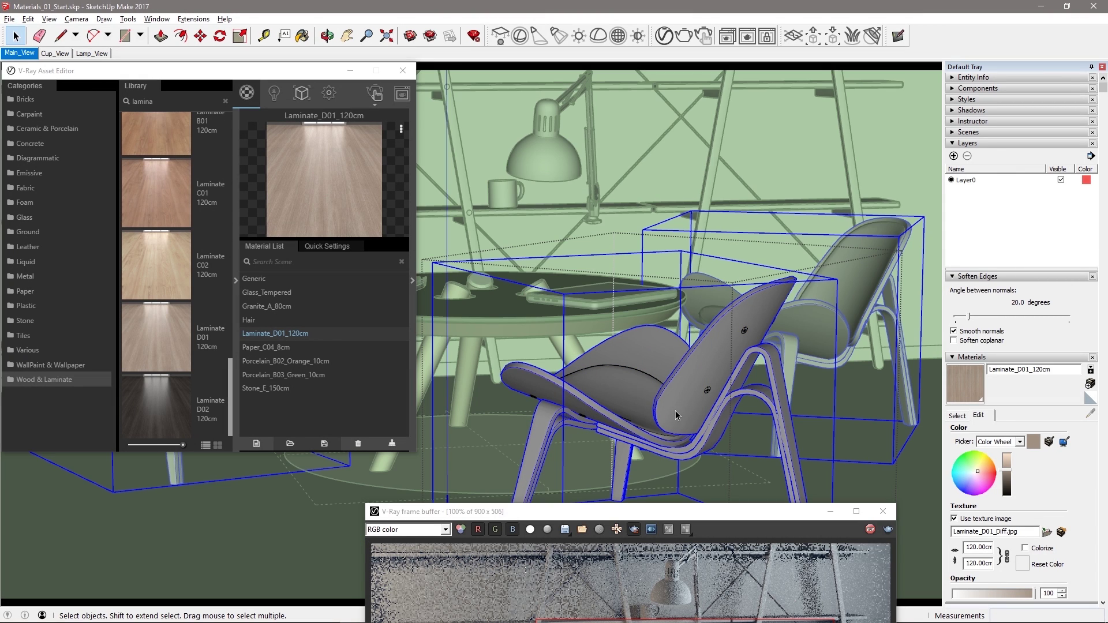
right_click(310, 335)
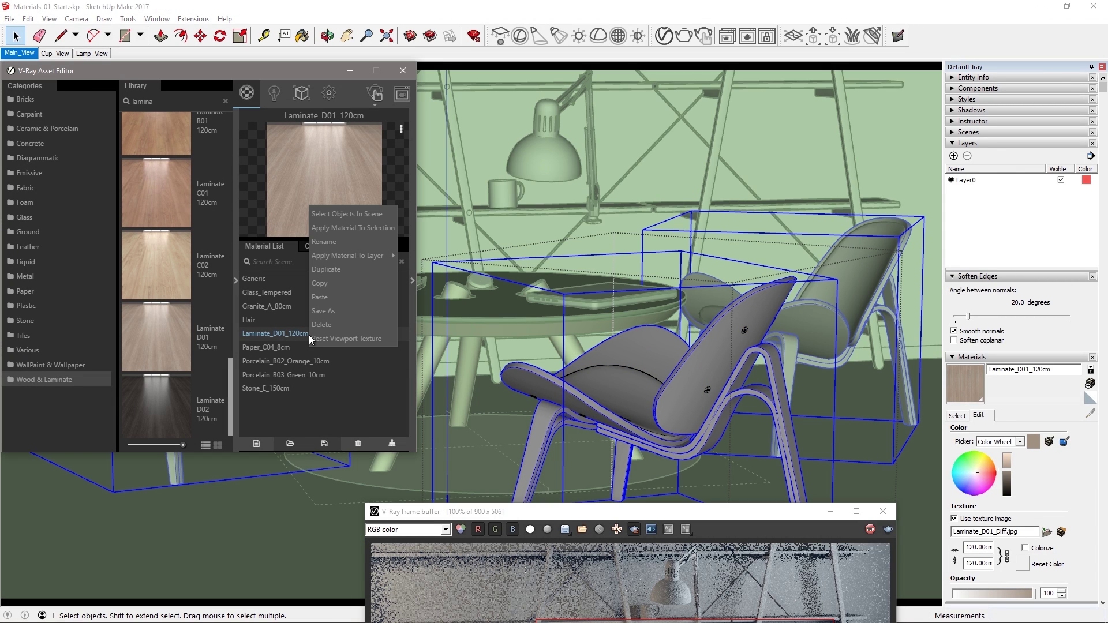
left_click(346, 227)
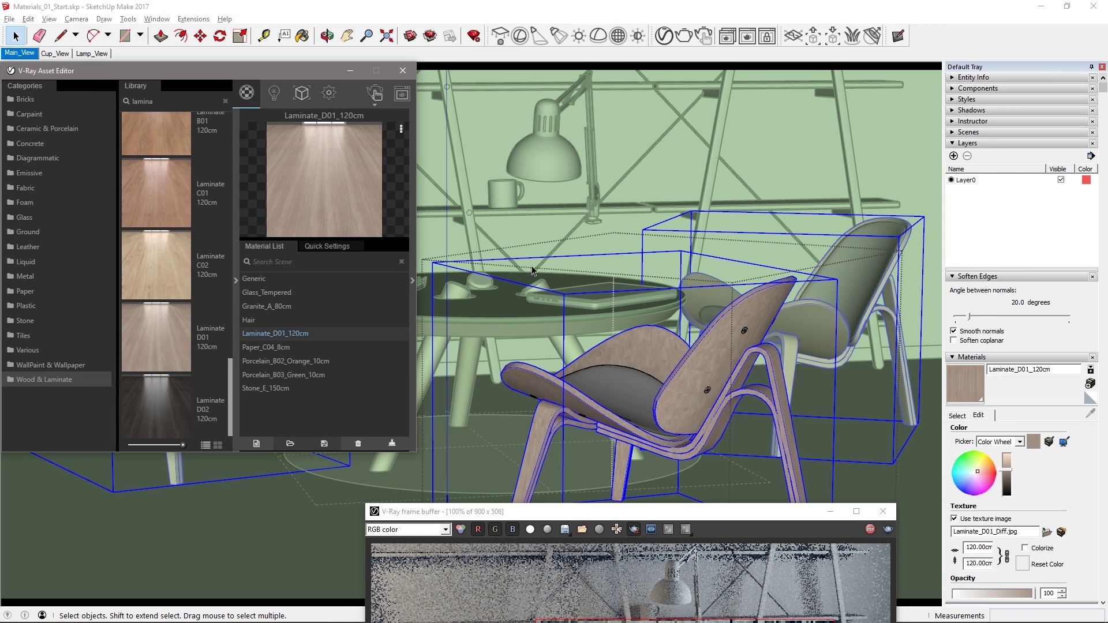
Select the chair's inner parts, search 'alumi', and apply Aluminum_Blurry to them
left_click(746, 334)
left_click(746, 334)
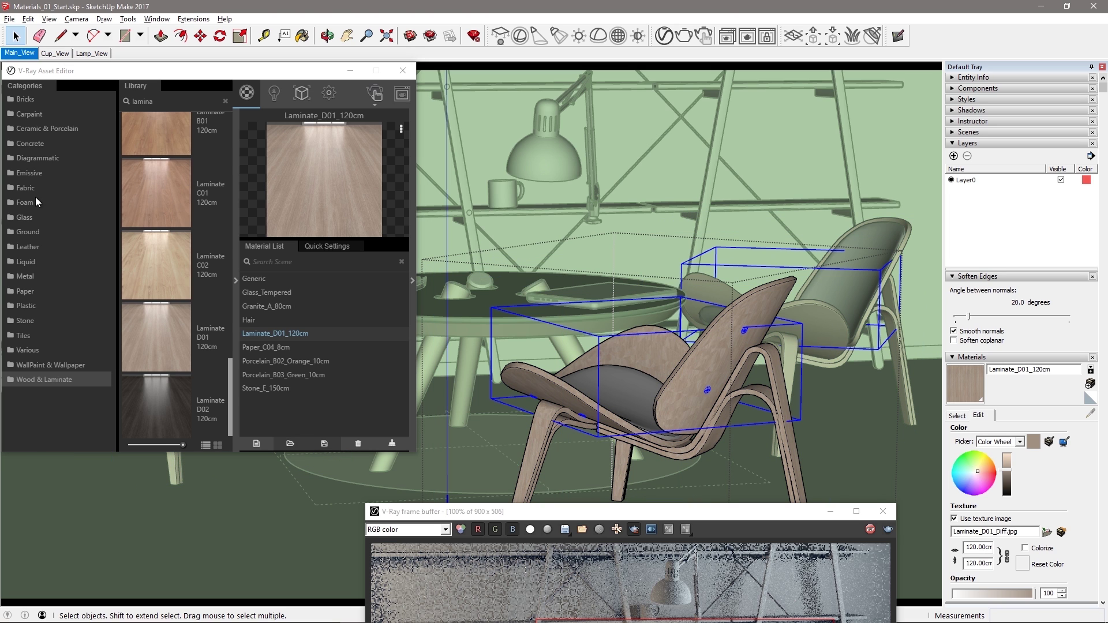
left_click(29, 277)
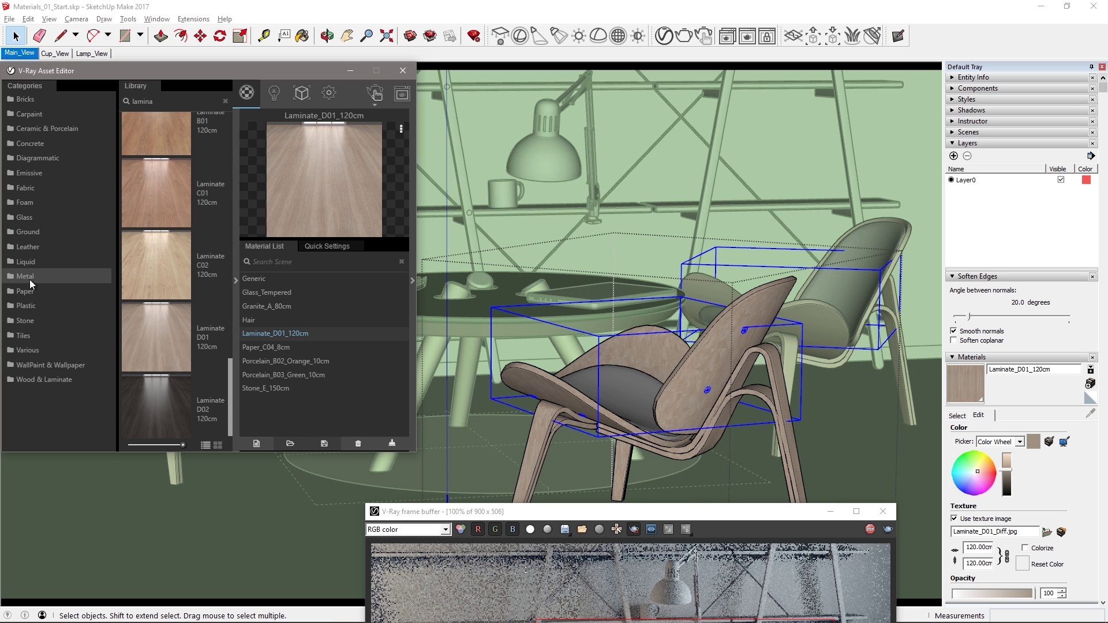
double_click(160, 101)
type("alumi")
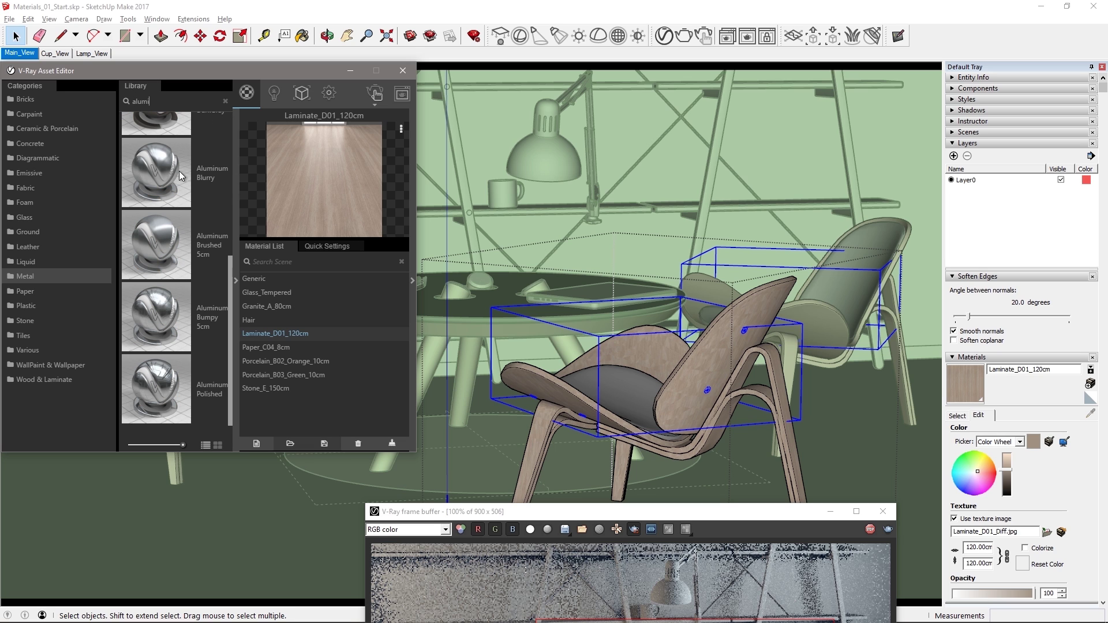
left_click_drag(181, 176, 347, 342)
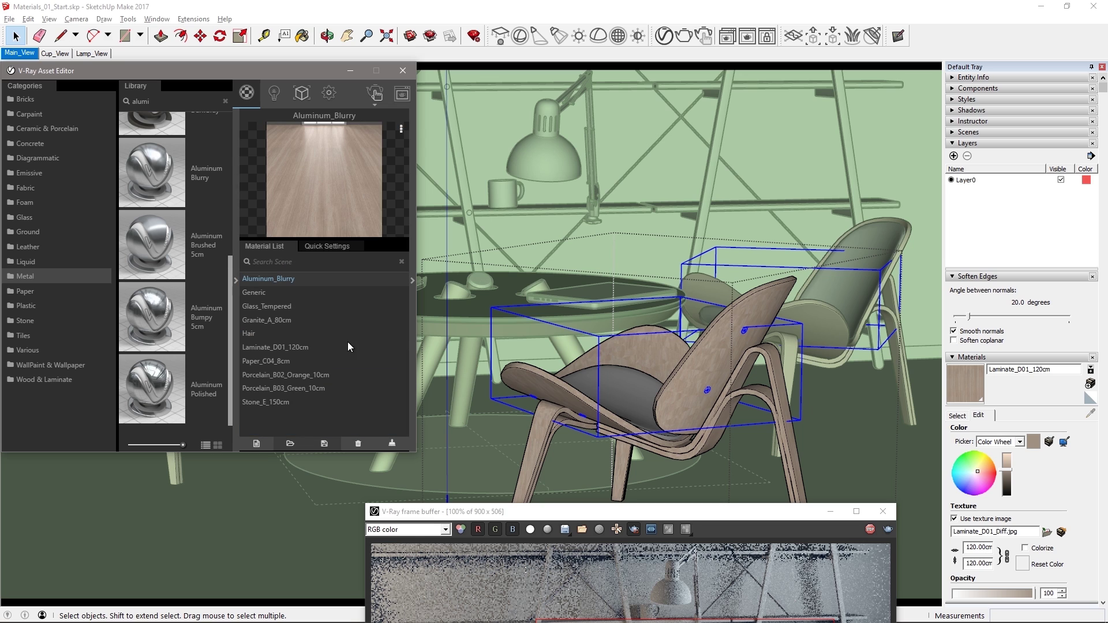
right_click(292, 279)
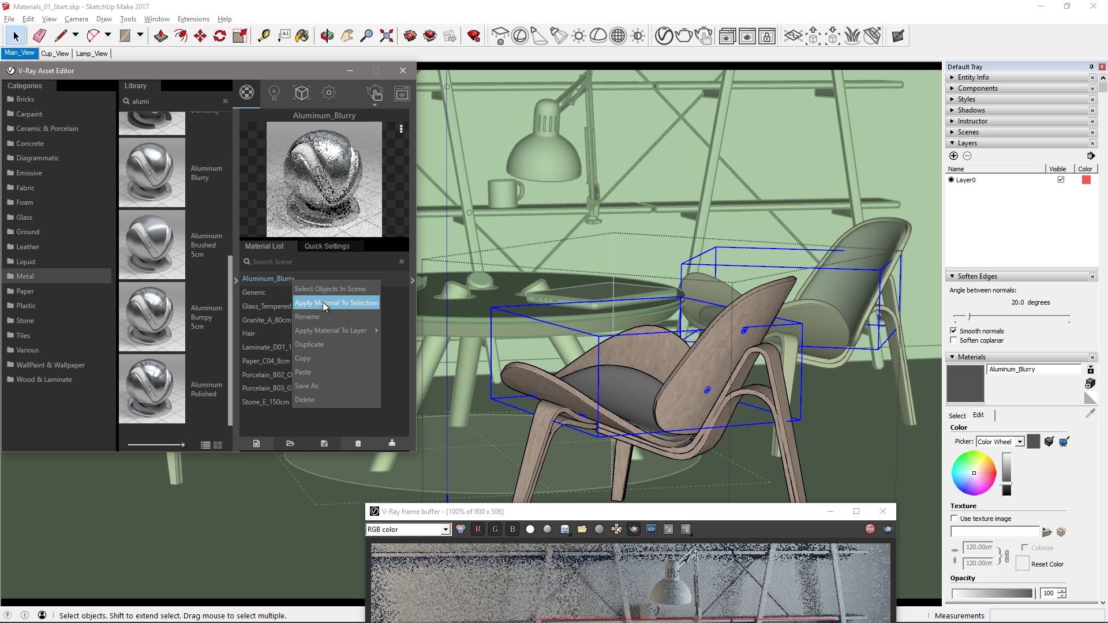
left_click(324, 303)
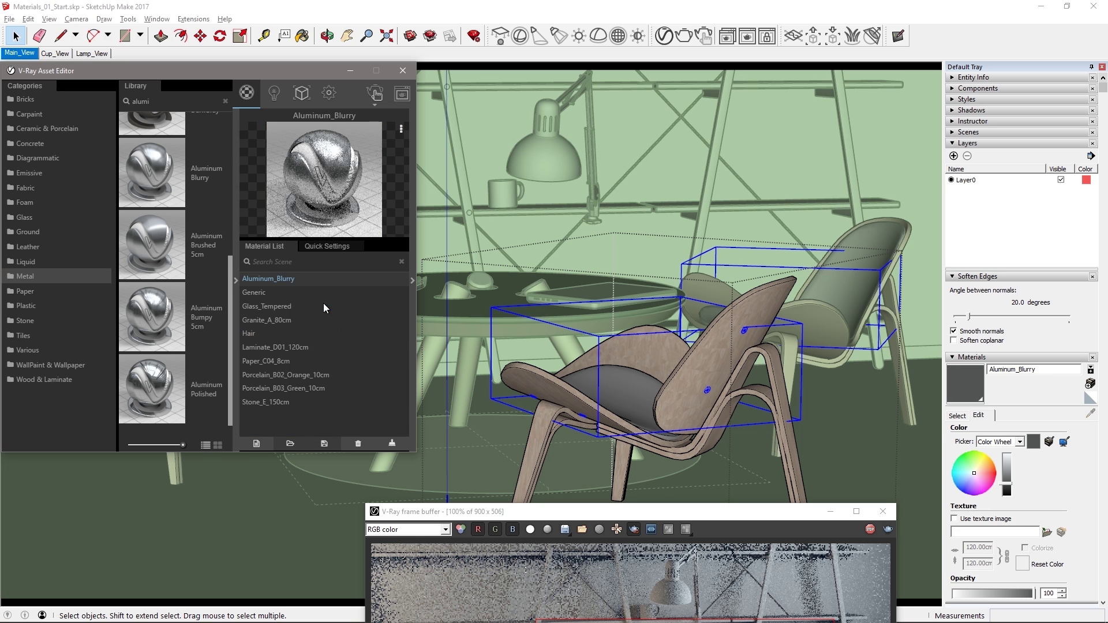
Add Fabric_Pattern_D01_20cm and apply it to the chair seat cushion
left_click(622, 397)
left_click(24, 189)
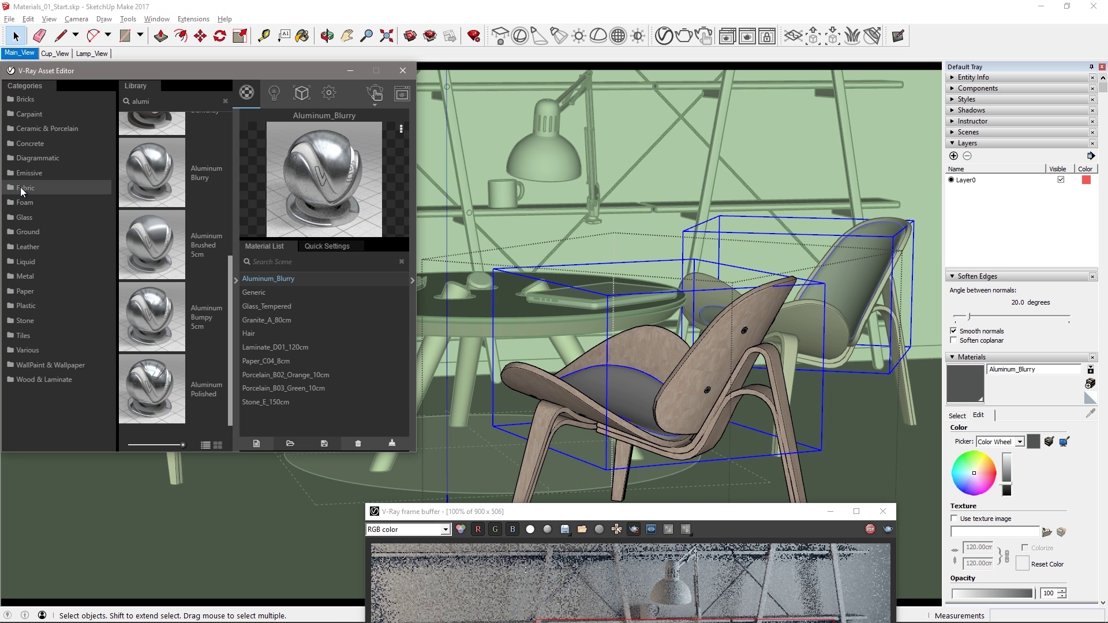
left_click_drag(223, 135, 239, 306)
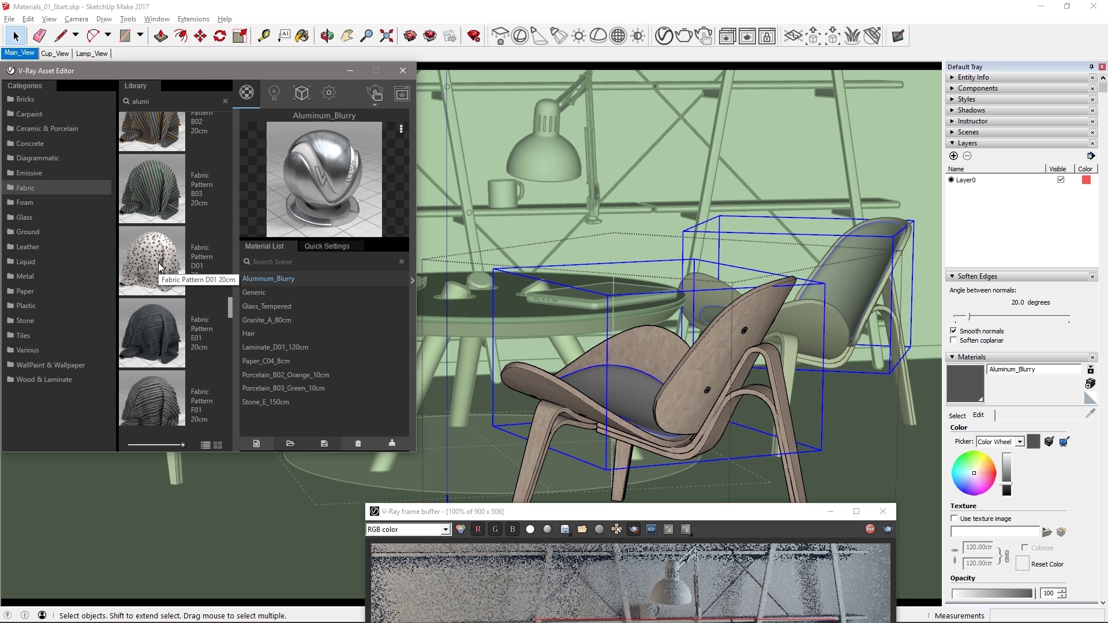
left_click_drag(161, 267, 335, 323)
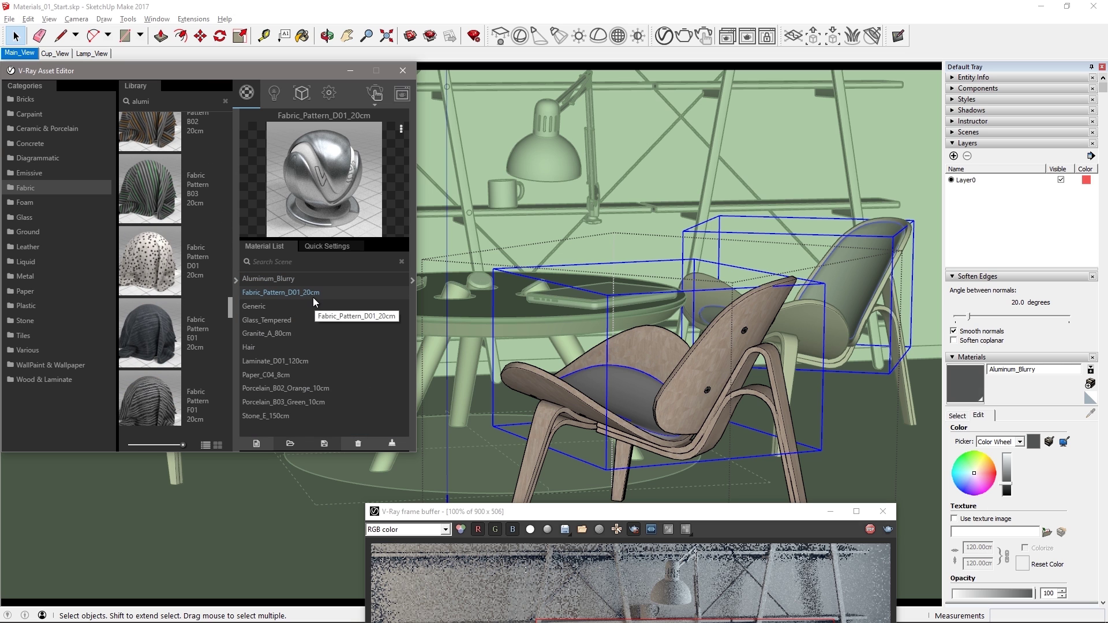
right_click(310, 293)
left_click(336, 315)
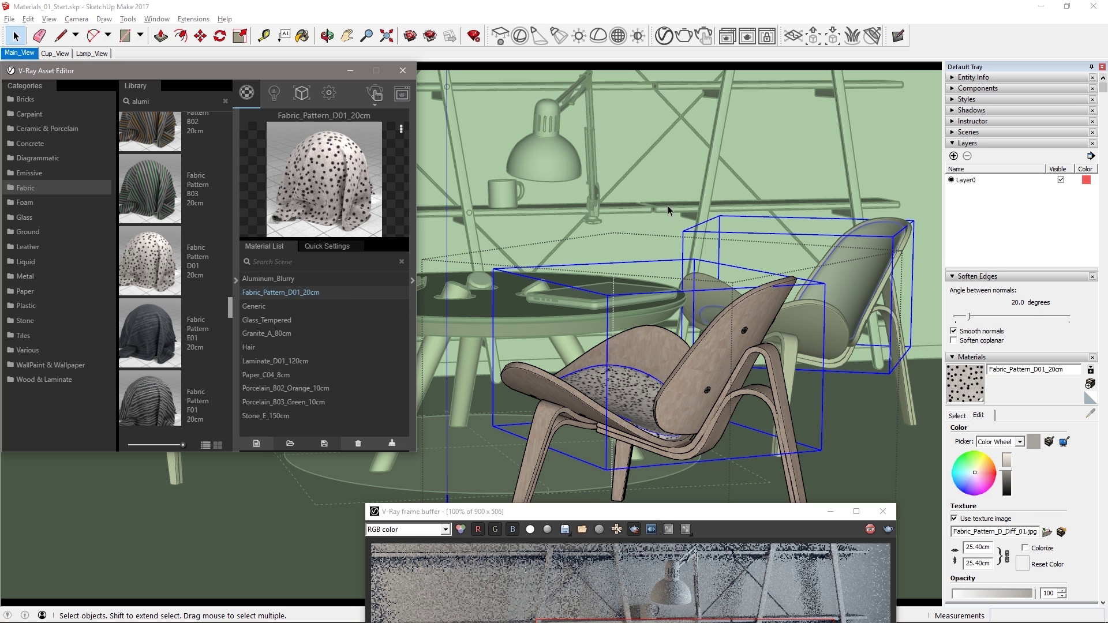
Close the chair component and apply Aluminum_Blurry to the shelf frame
right_click(663, 170)
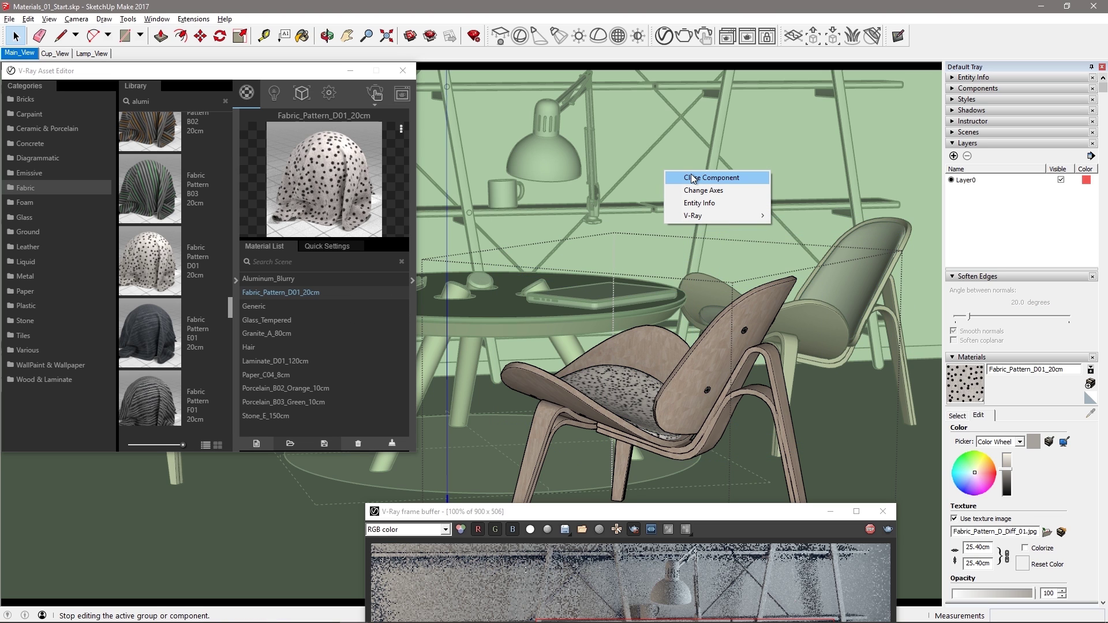
left_click(691, 175)
left_click_drag(687, 512, 887, 72)
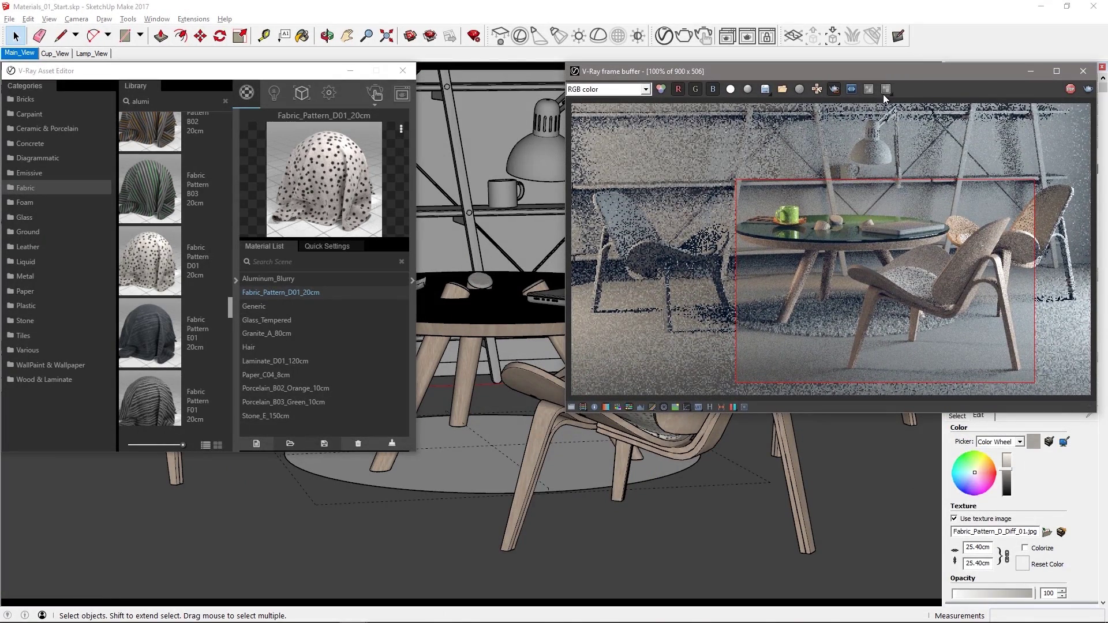
left_click(472, 214)
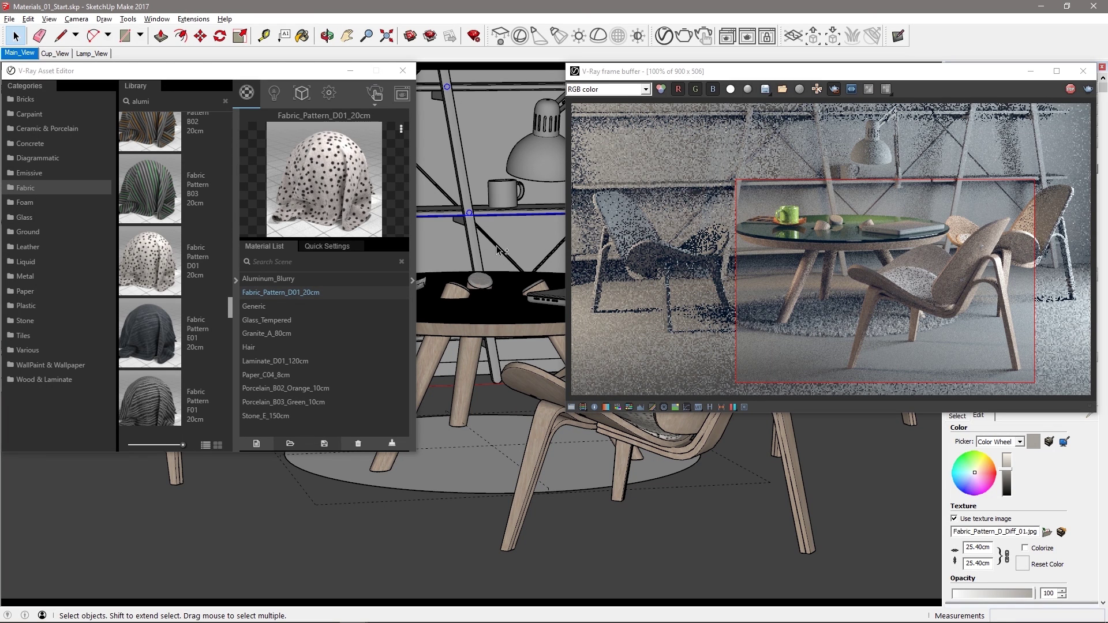
left_click(289, 280)
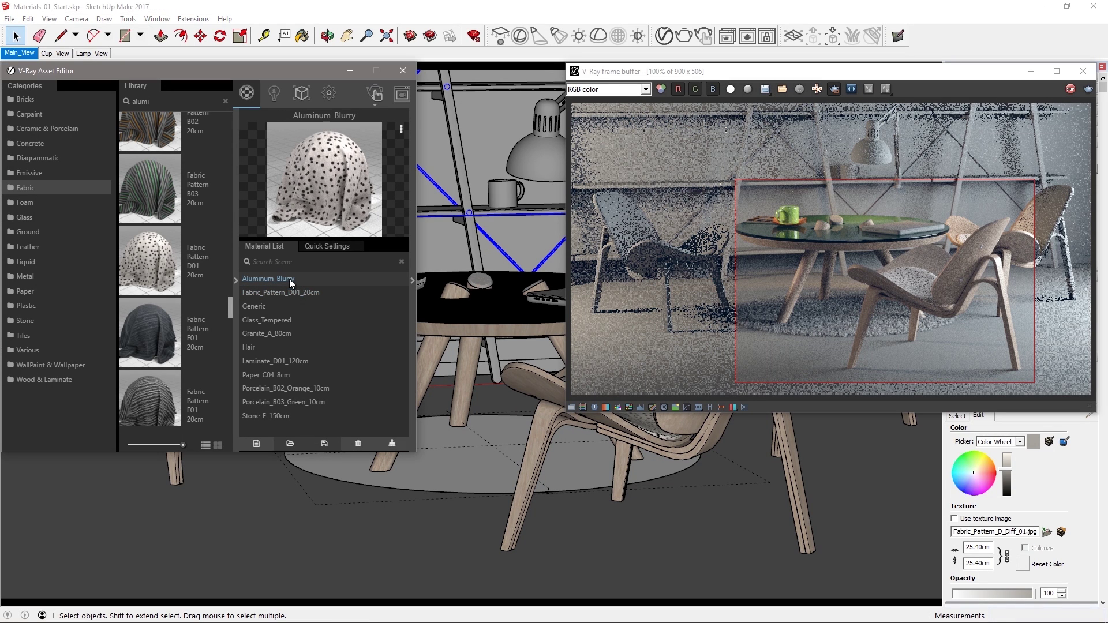
right_click(289, 279)
left_click(313, 303)
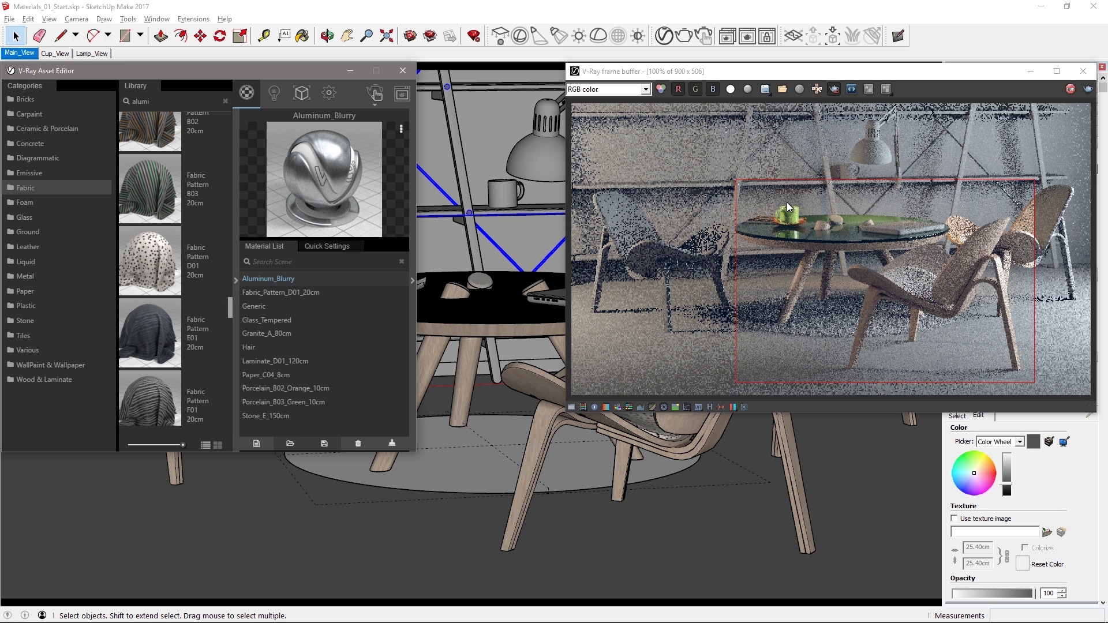
Limit the render to the table, search 'sim', and apply Plastic_Simple_Blurry_Black to the laptop
left_click_drag(854, 209, 956, 243)
scroll(944, 241, "up", 4)
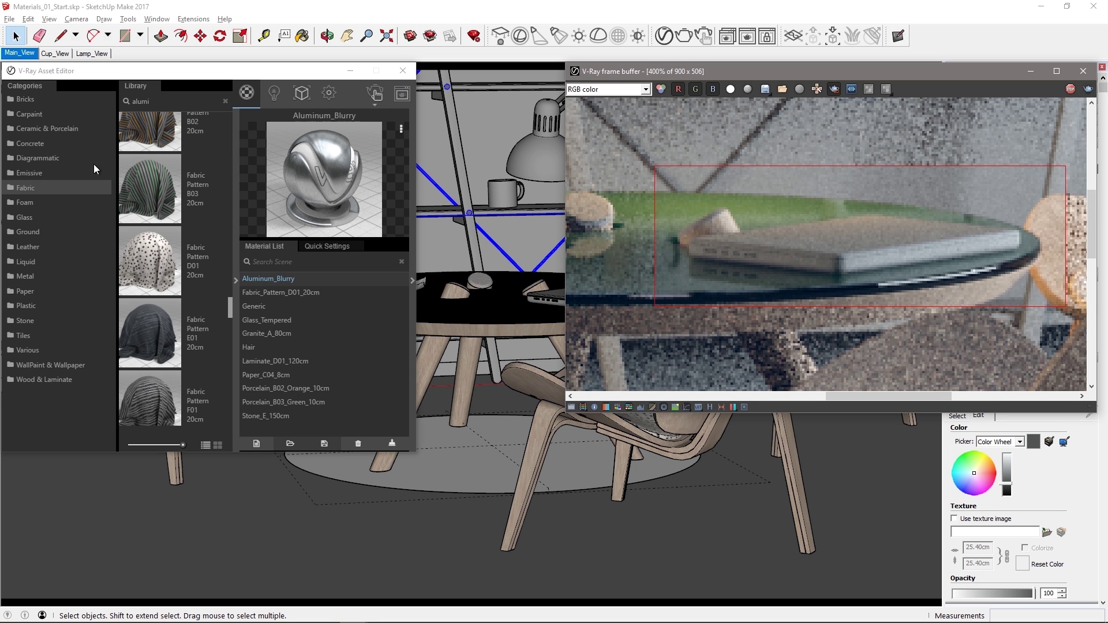
left_click(27, 306)
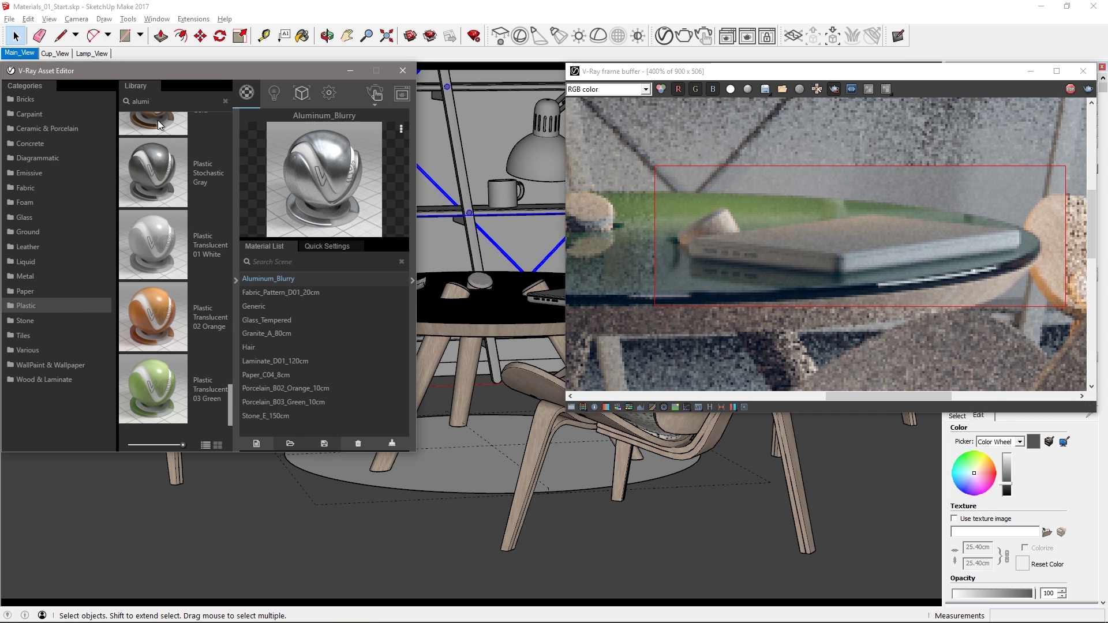
key("ctrl+a")
type("sim")
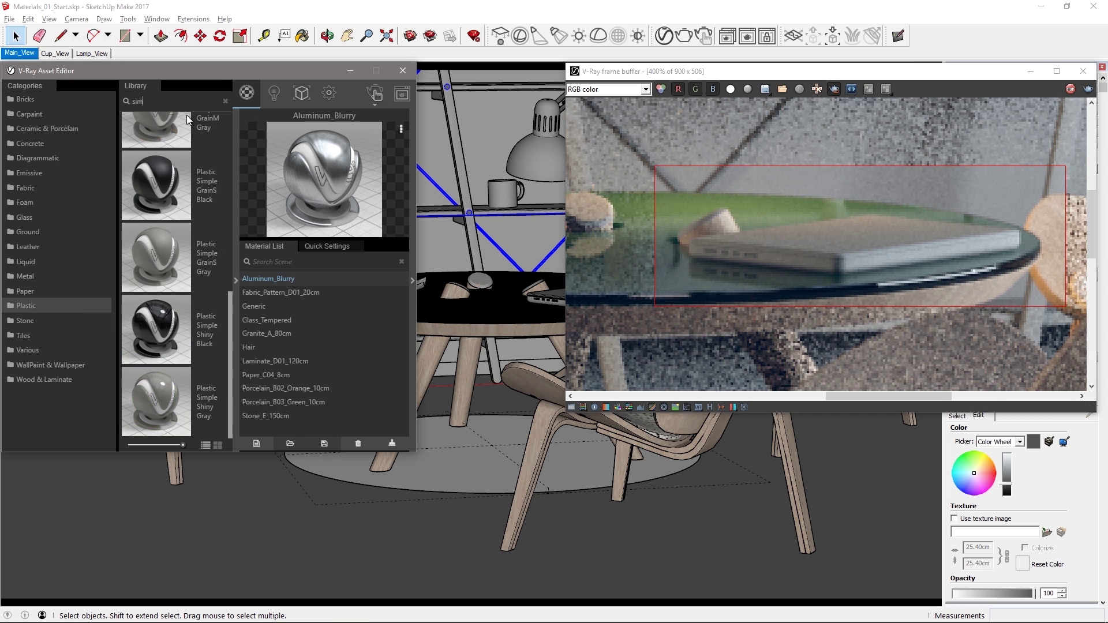
left_click_drag(230, 312, 233, 102)
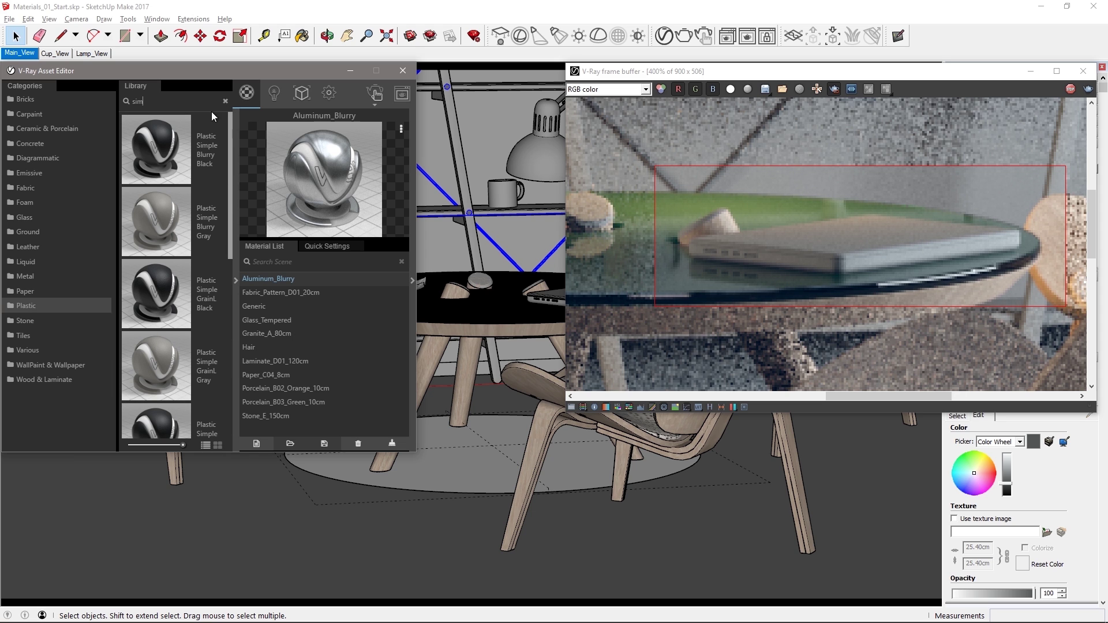
left_click_drag(165, 153, 561, 310)
right_click(296, 389)
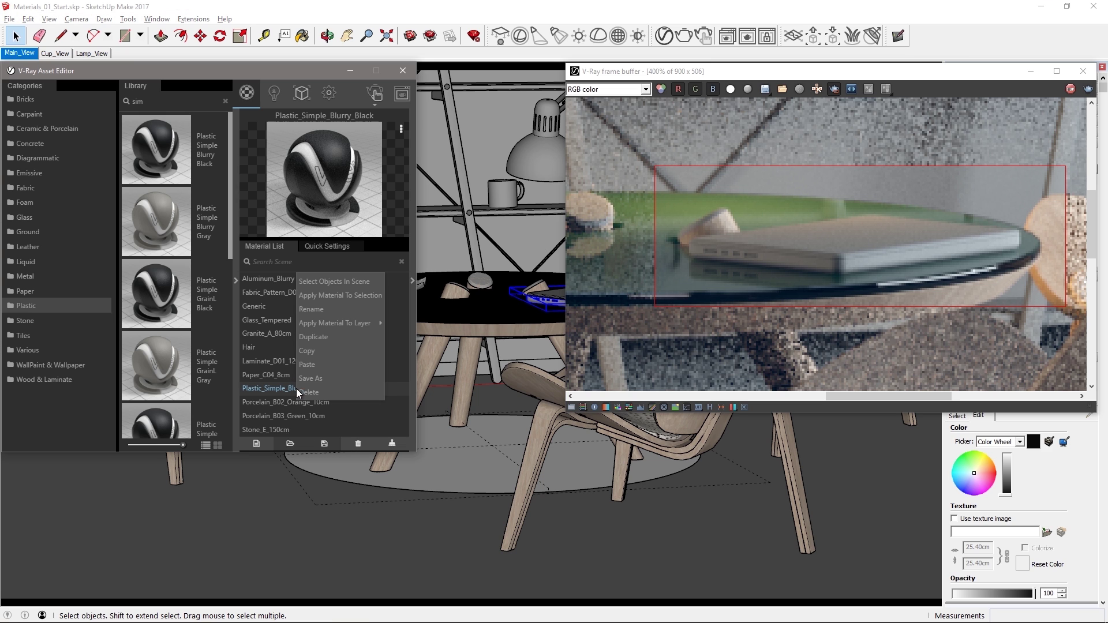
left_click(310, 299)
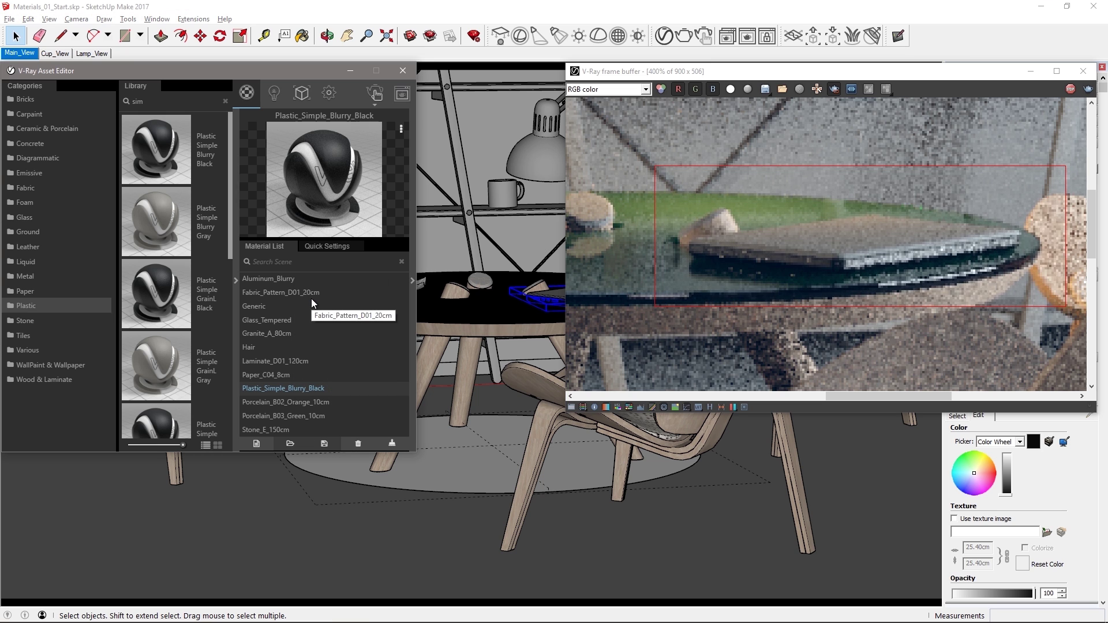
Add CarPaint_Flakes_GrassGreen to the scene and select the object lying on the table
left_click(39, 114)
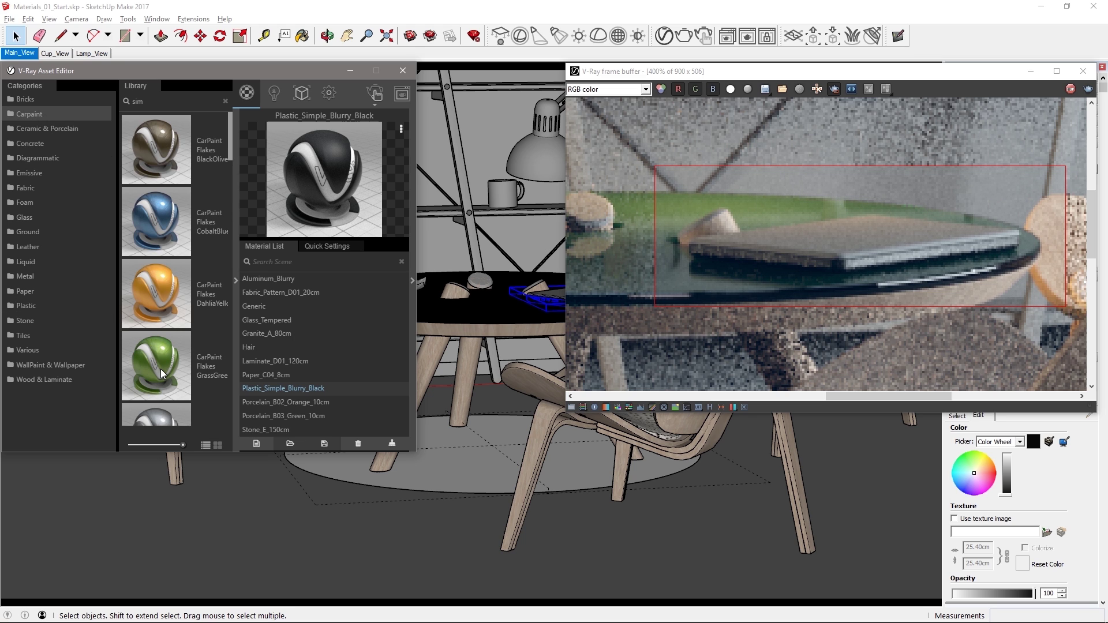
left_click_drag(160, 369, 323, 361)
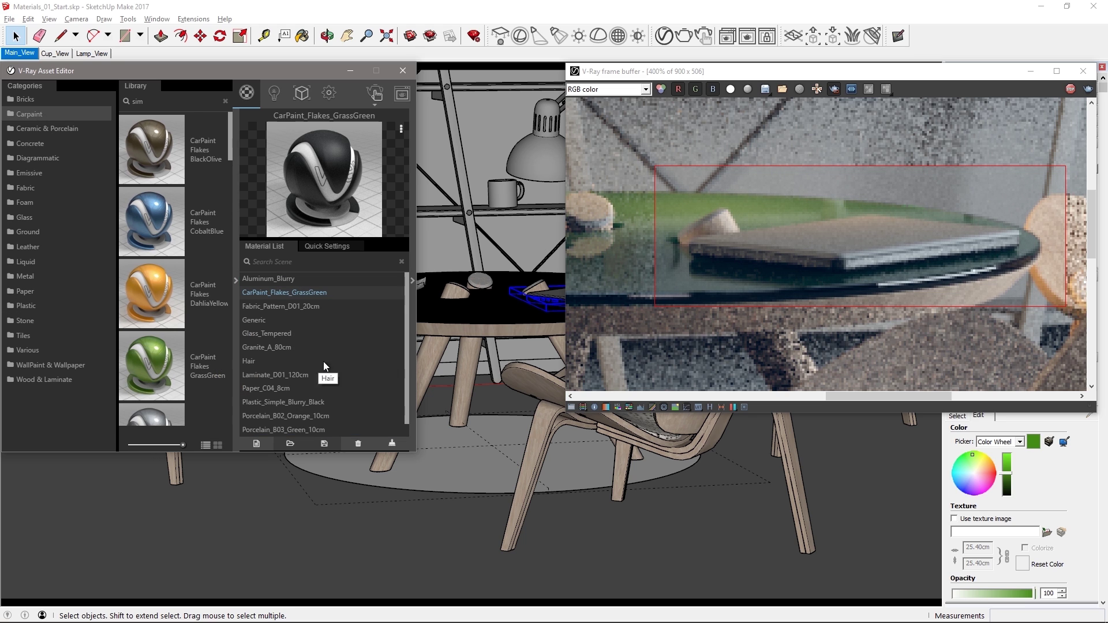
left_click(542, 293)
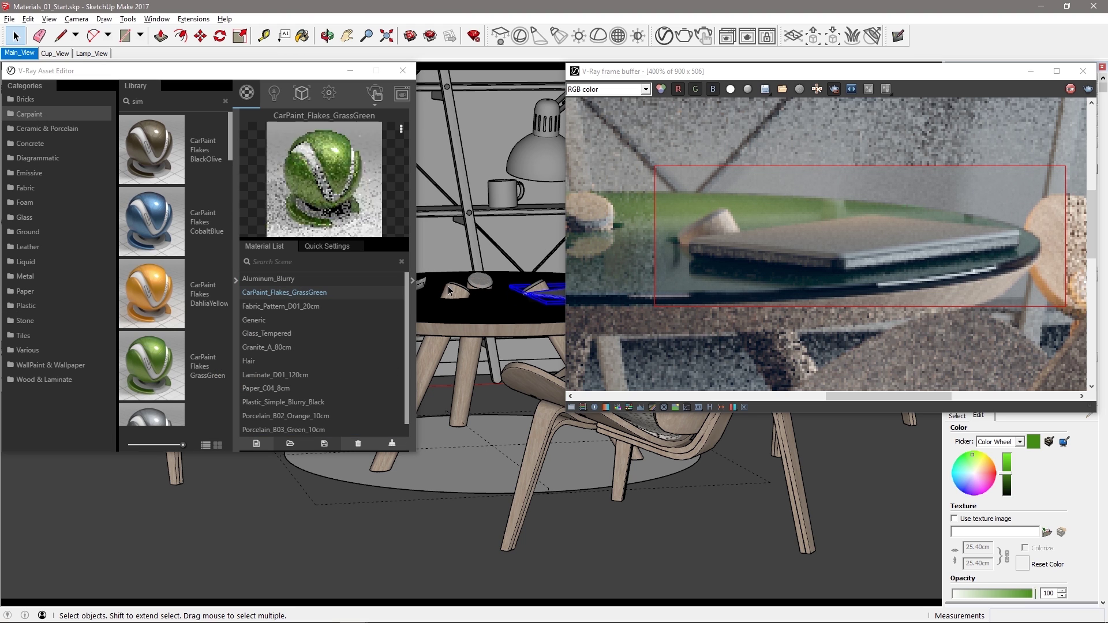
right_click(318, 293)
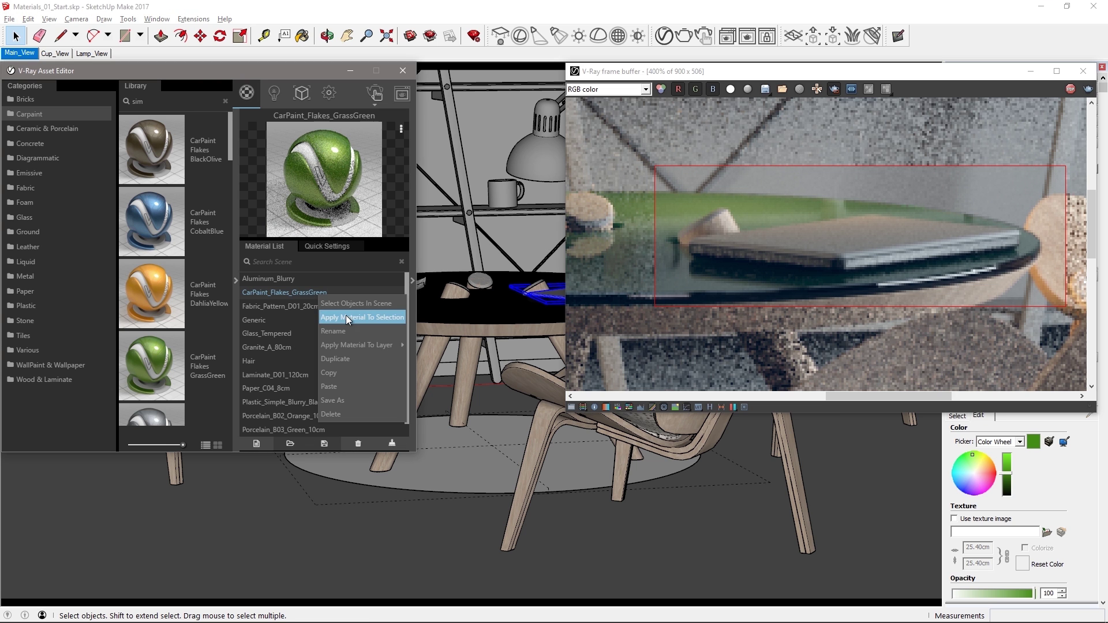
Apply CarPaint_Flakes_GrassGreen to the selected object on the table
left_click(346, 317)
left_click(812, 242)
scroll(812, 241, "down", 2)
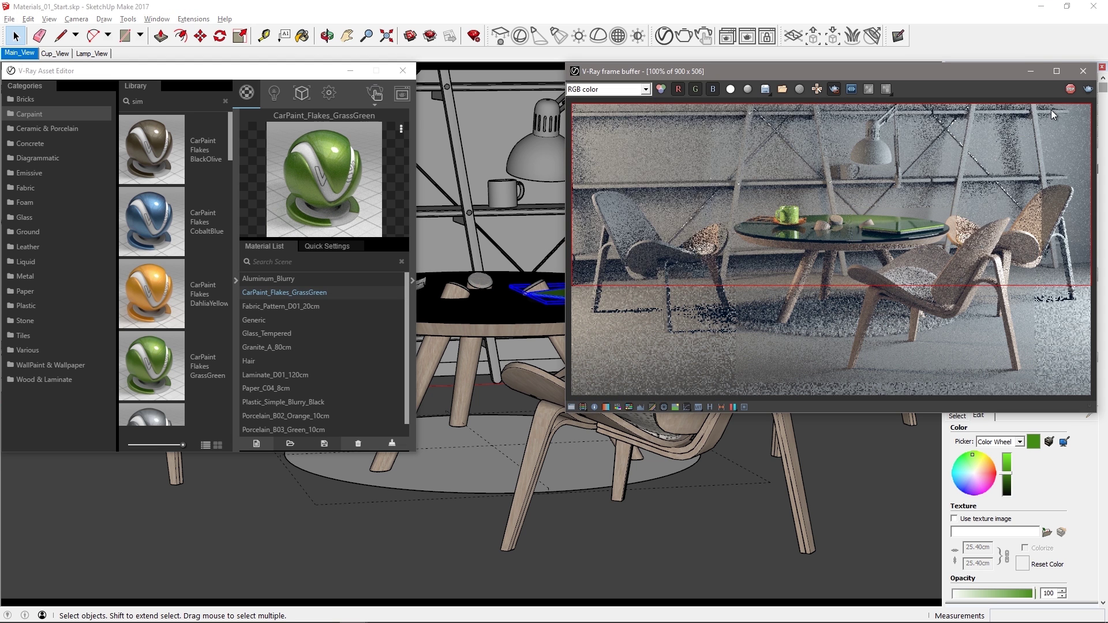
Apply Bricks_Weathered_E02_1m to the back wall with an 80 cm texture width
left_click(484, 137)
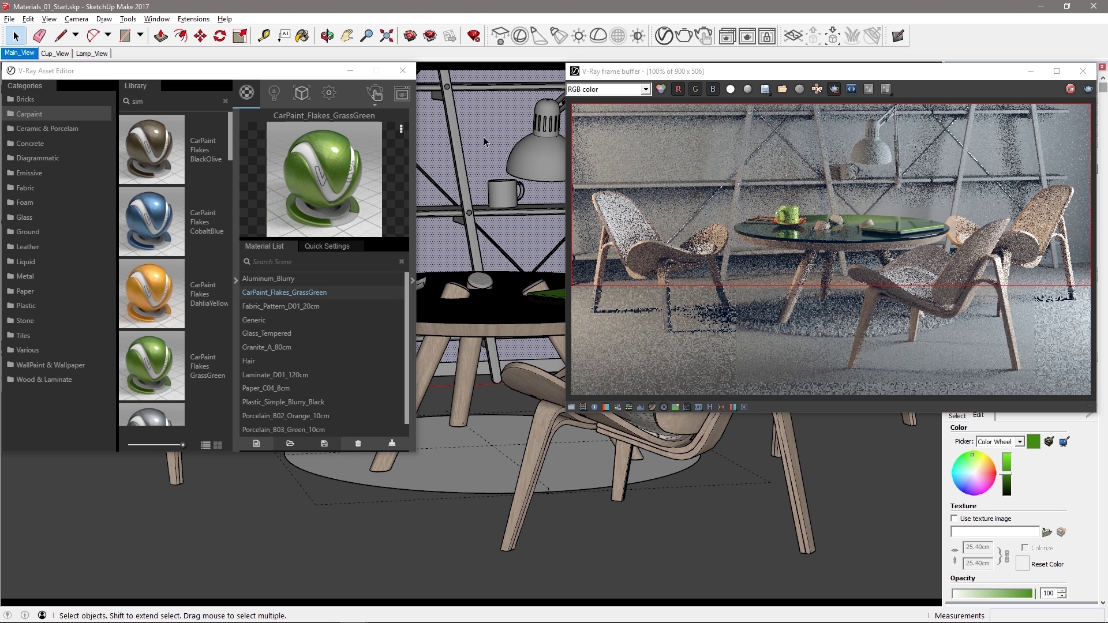
left_click(29, 98)
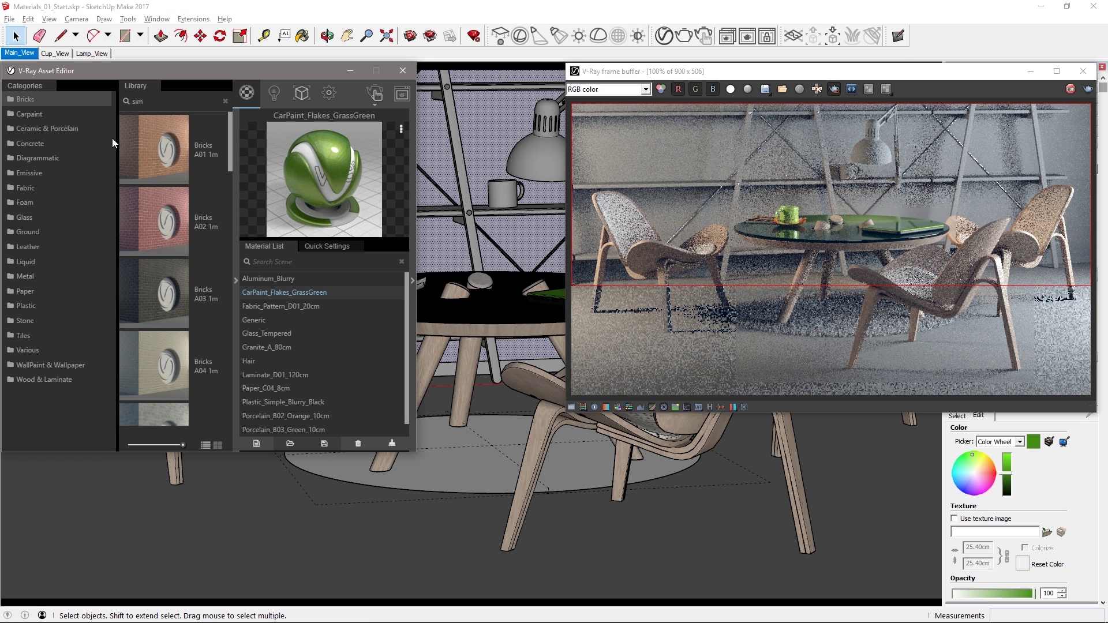
left_click_drag(230, 157, 242, 424)
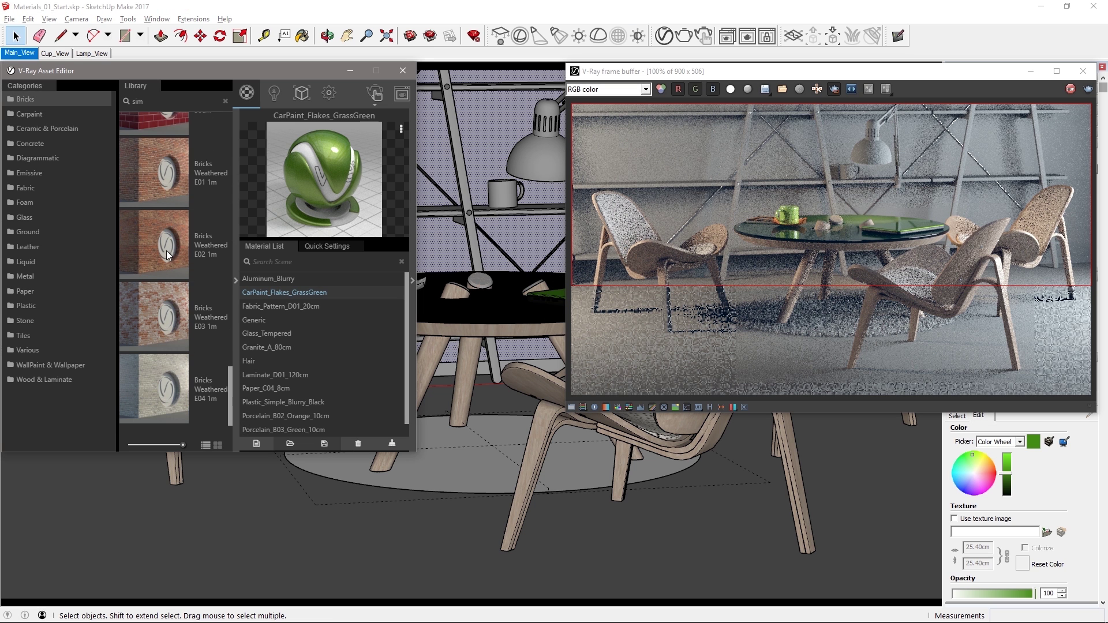
left_click_drag(166, 250, 313, 324)
right_click(313, 296)
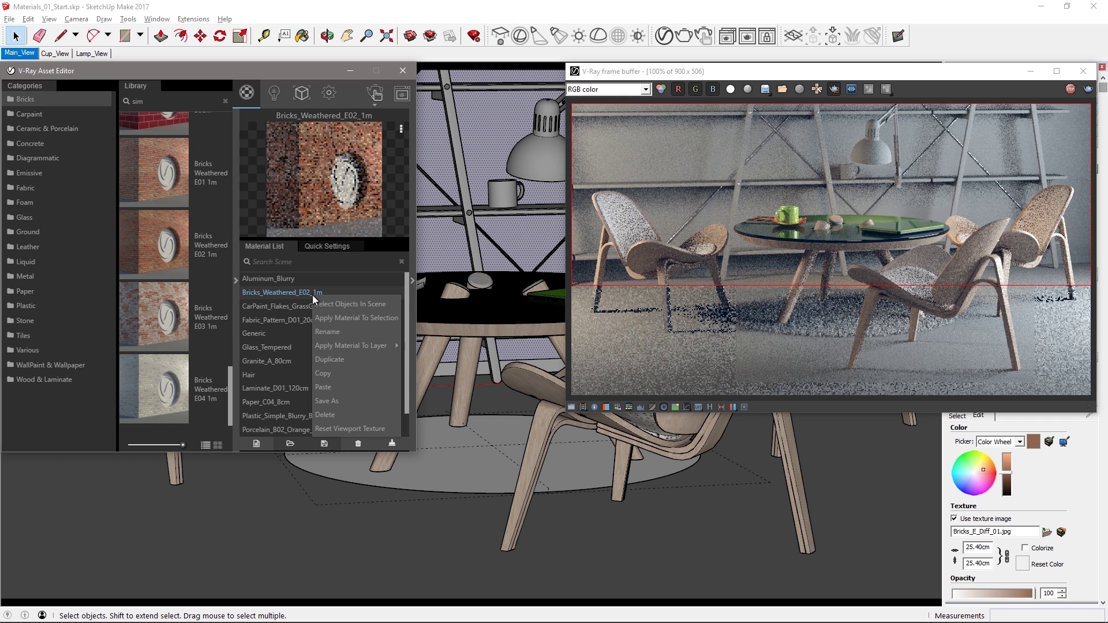
left_click(335, 319)
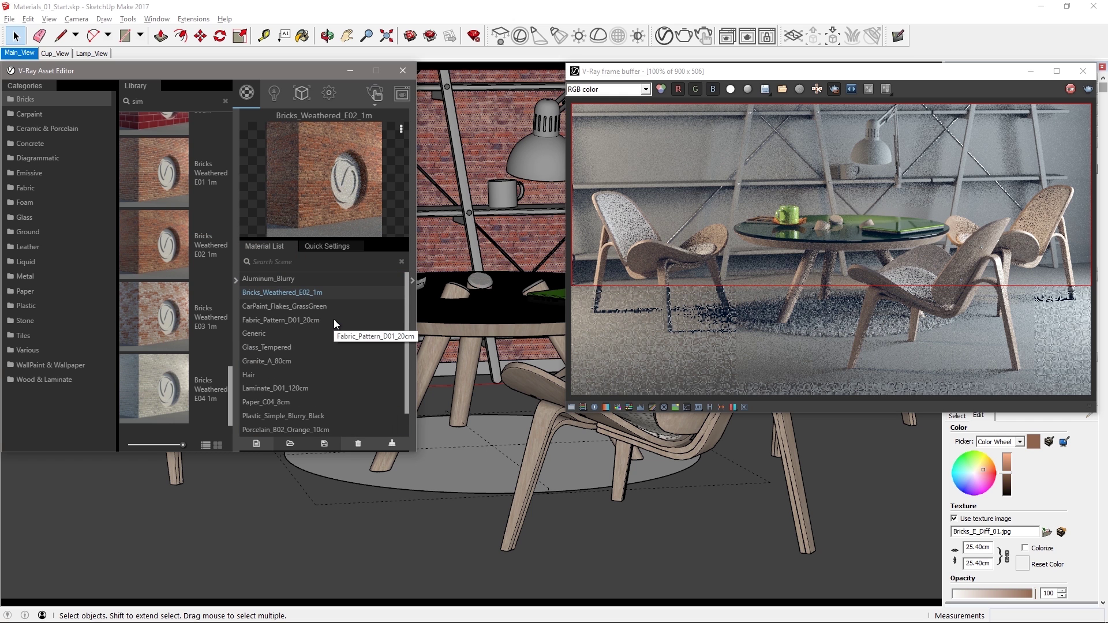
left_click(971, 547)
type("80")
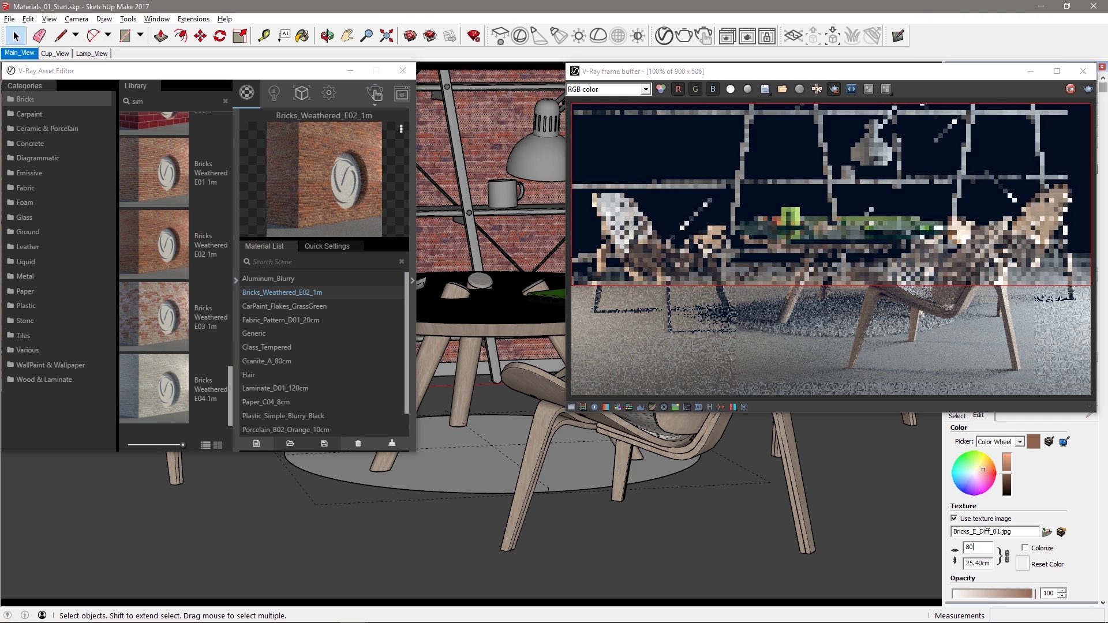
key("Return")
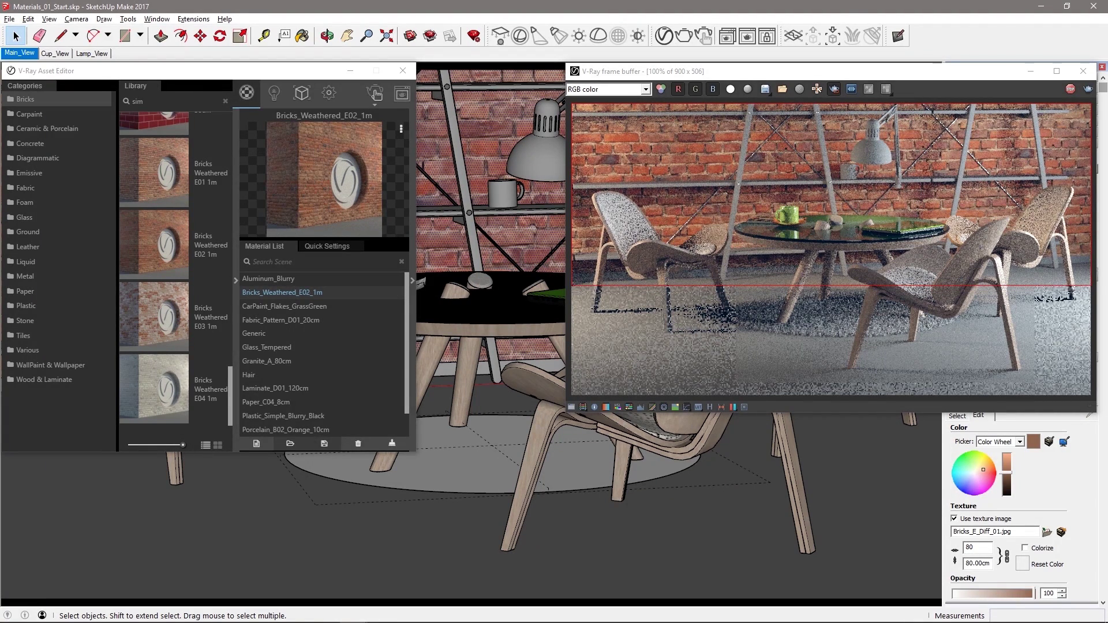
Replace it with Bricks_Painted_B02_1m and start re-entering the 80 cm texture width
scroll(220, 153, "up", 10)
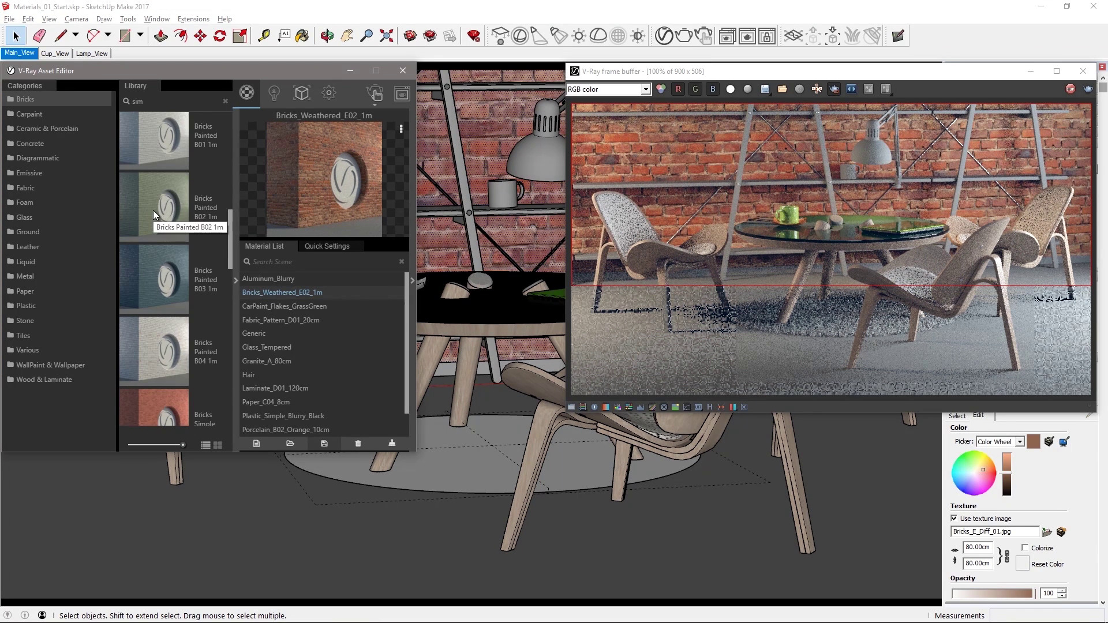
left_click_drag(154, 210, 324, 313)
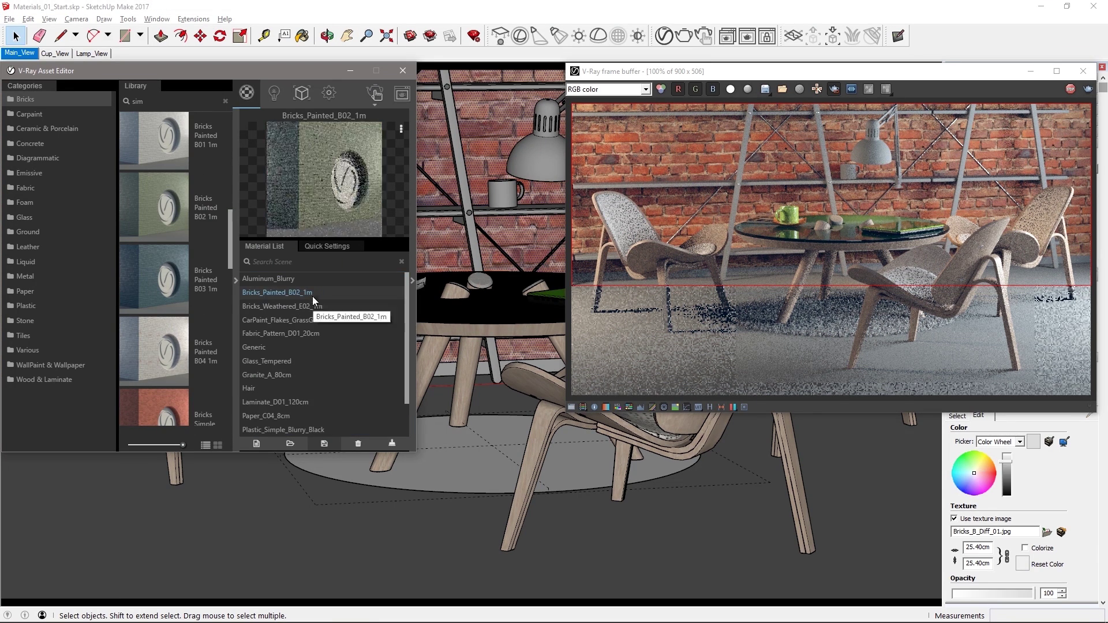
right_click(312, 294)
left_click(358, 317)
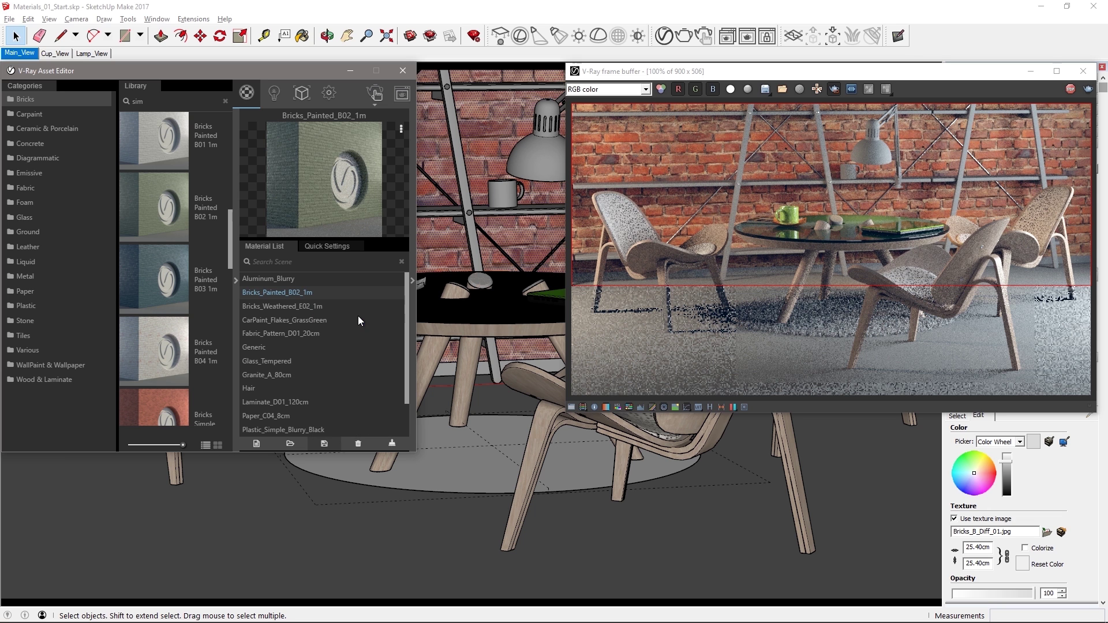
triple_click(978, 547)
type("80")
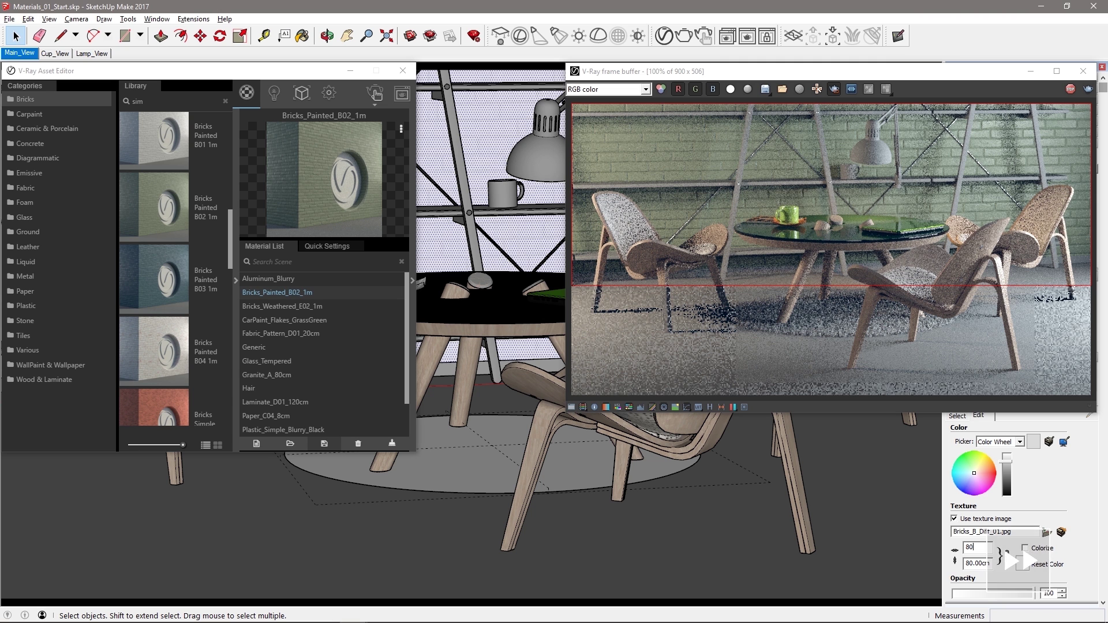
Raise the luminance of the brick's diffuse TexAColor tint to neutral grey (RGB 193)
left_click(415, 284)
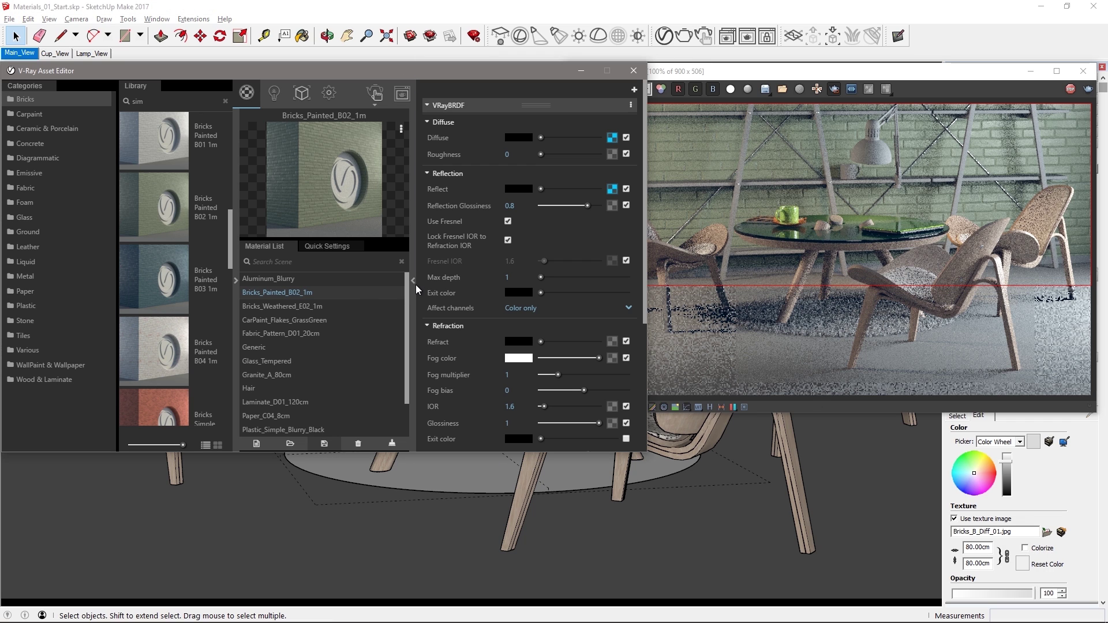
left_click(612, 138)
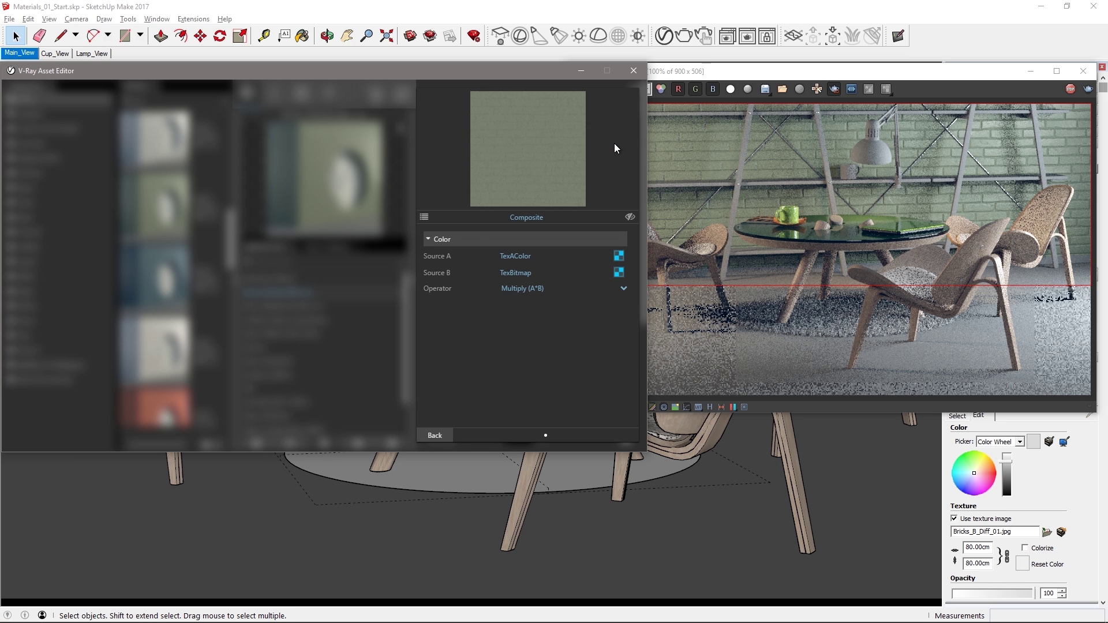
left_click(615, 260)
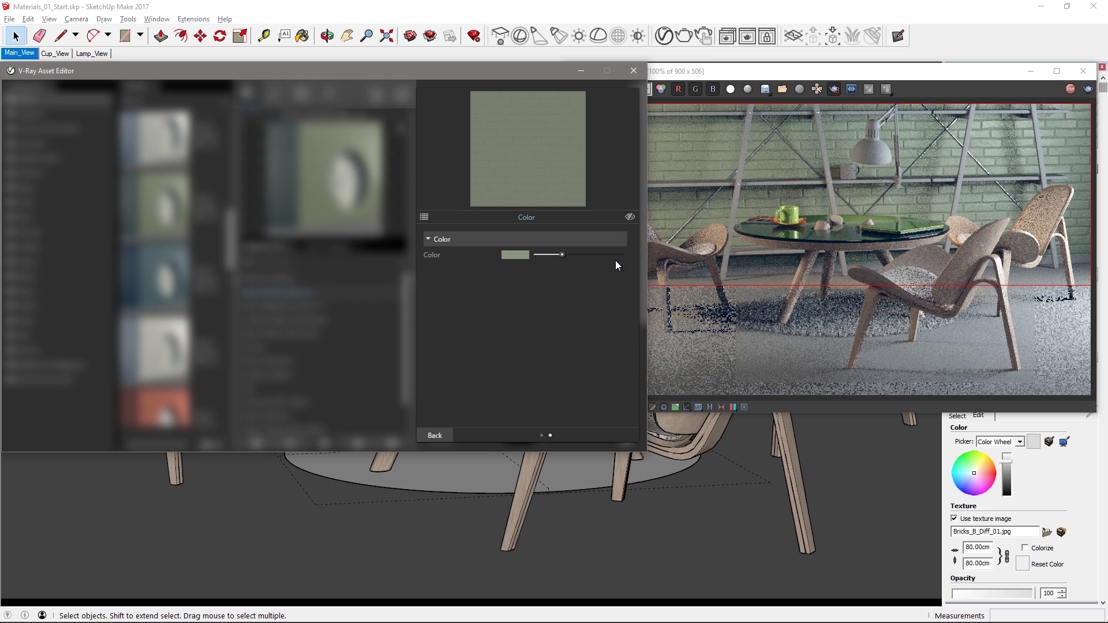
left_click(521, 257)
left_click_drag(165, 90, 378, 178)
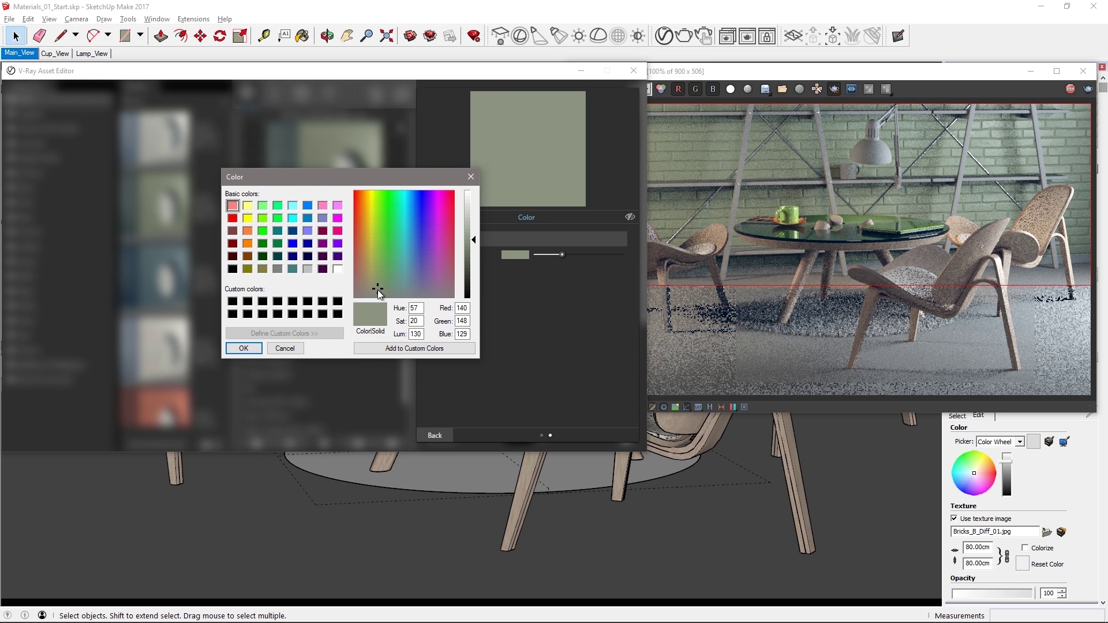
left_click_drag(468, 224, 472, 218)
left_click(244, 348)
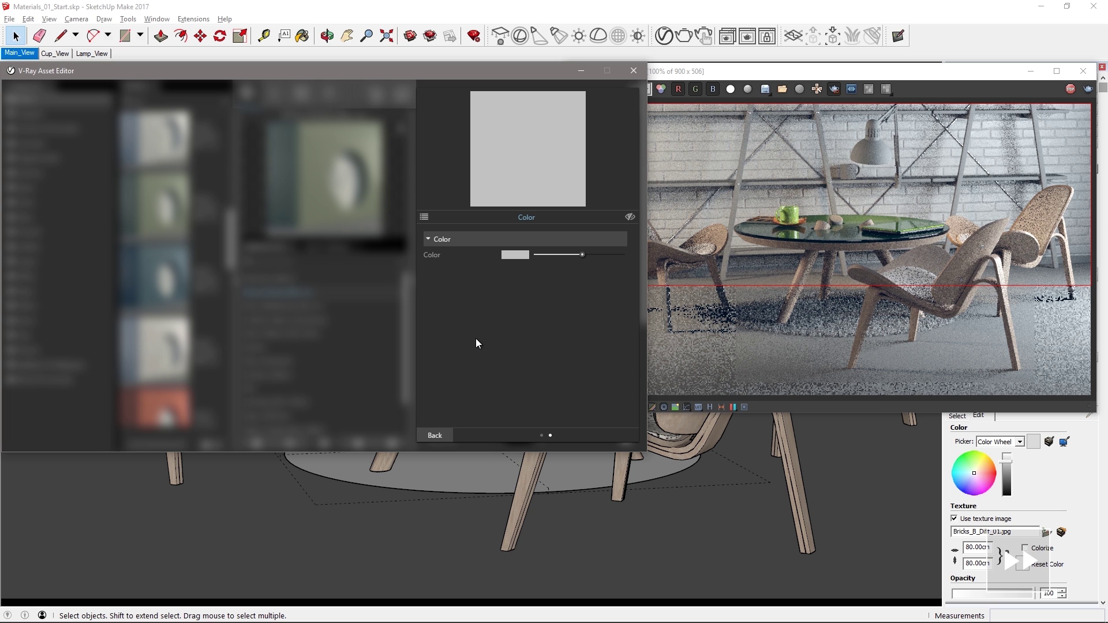
left_click(434, 436)
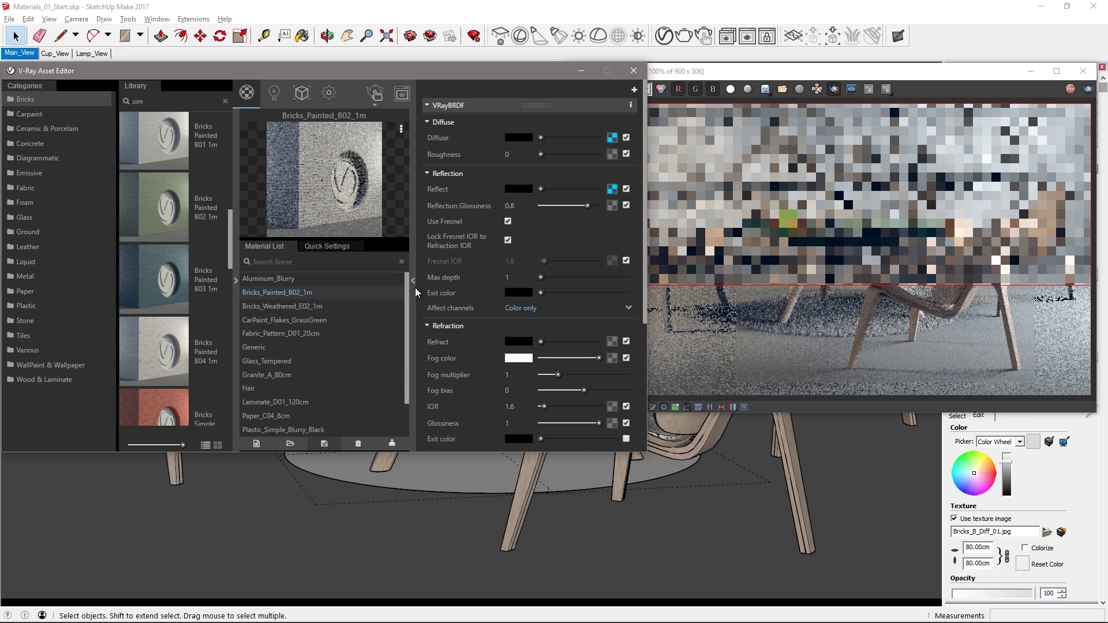
Limit the V-Ray render to a region in the lower-right part of the image
left_click(413, 281)
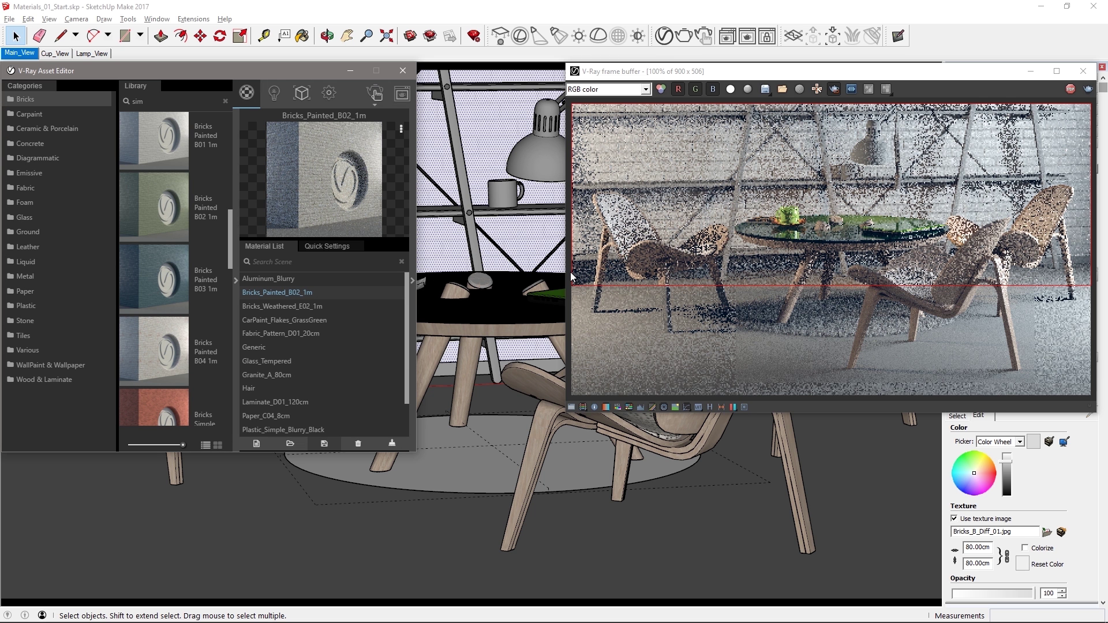
left_click(571, 274)
left_click_drag(621, 286, 1088, 394)
Add Concrete_Simple_C01_2m from the Concrete library, apply it to the floor, and set texture width 200 cm
left_click(38, 143)
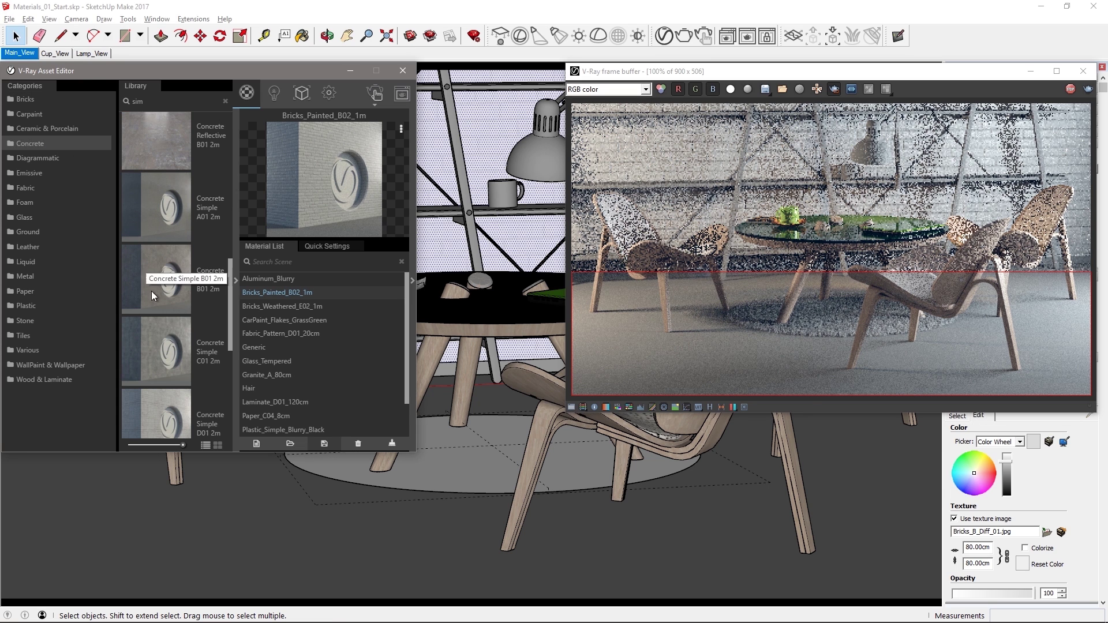
left_click_drag(159, 338, 313, 352)
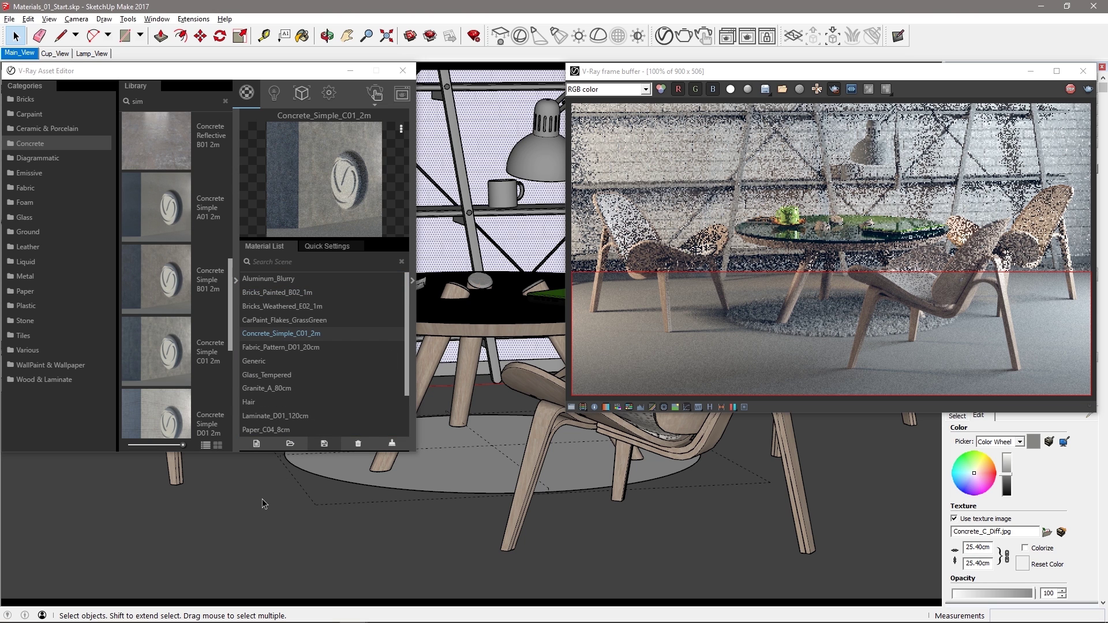
right_click(299, 333)
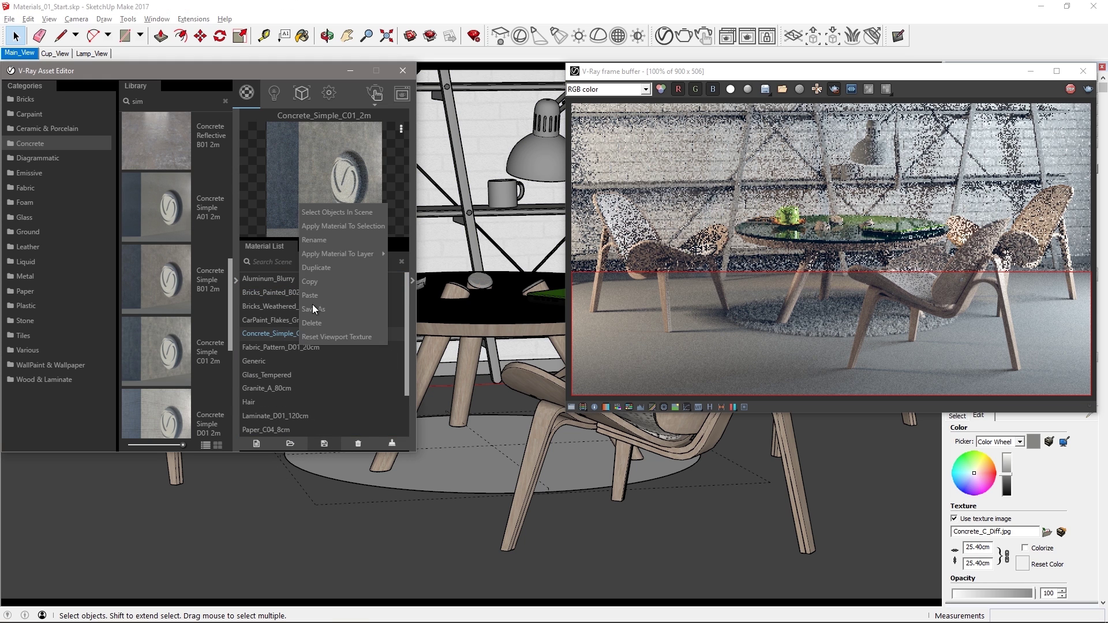
left_click(322, 226)
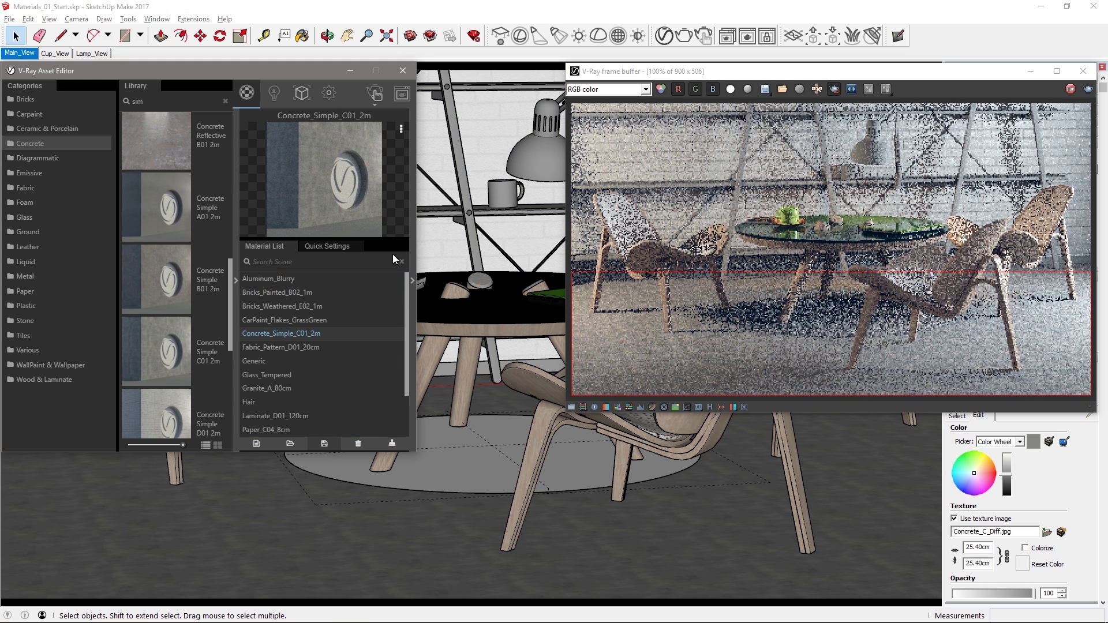
double_click(977, 547)
type("200")
key("Return")
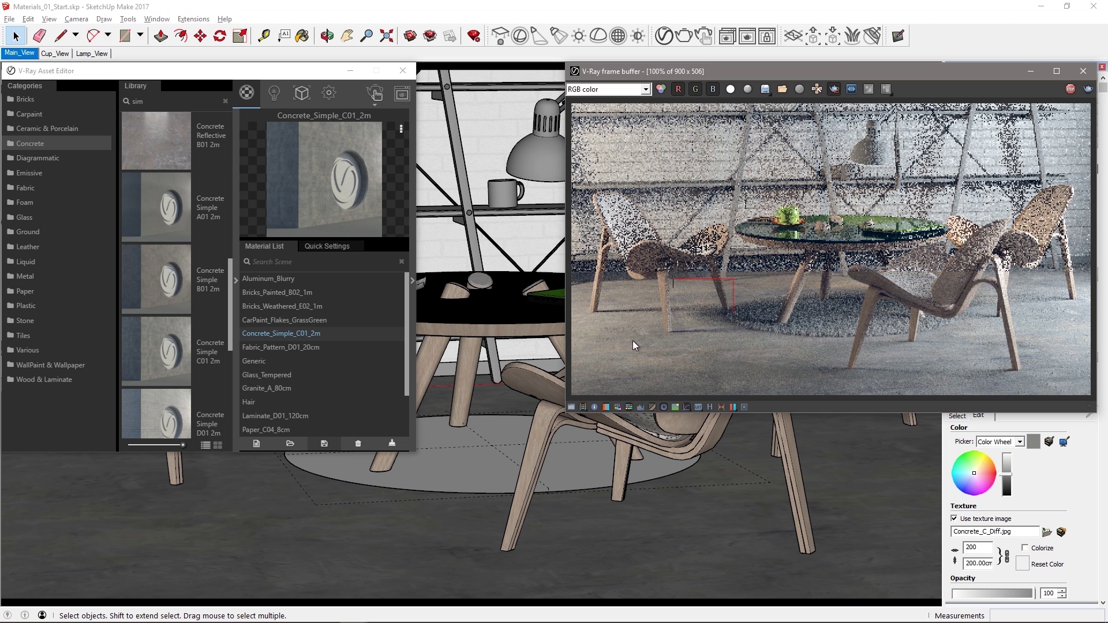
Show the concrete material's full settings and copy its diffuse texture
scroll(651, 341, "up", 2)
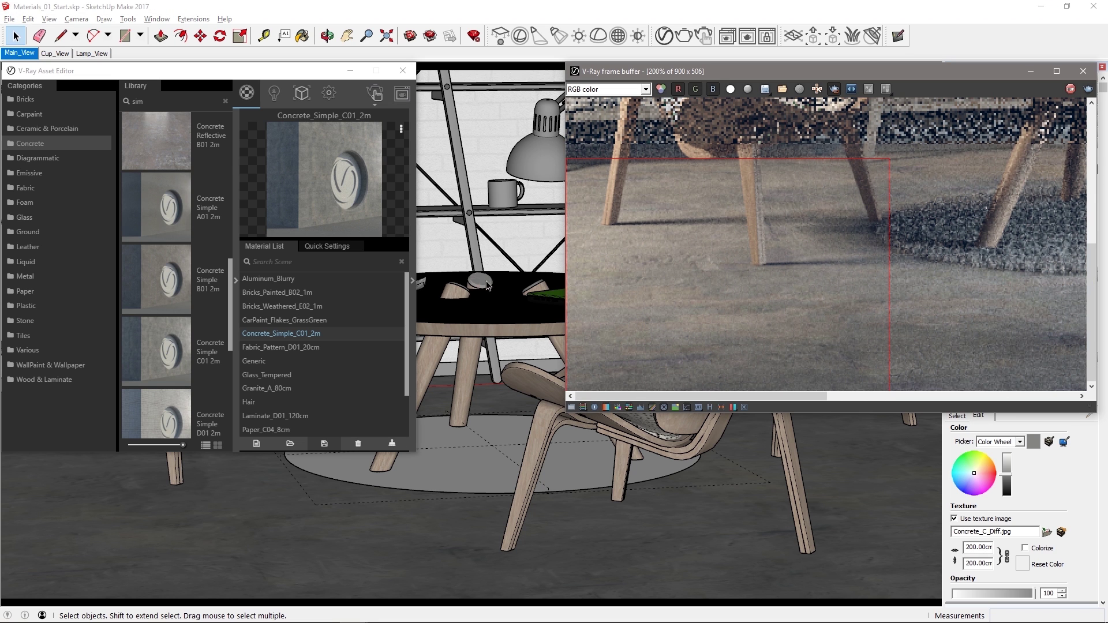
left_click(414, 284)
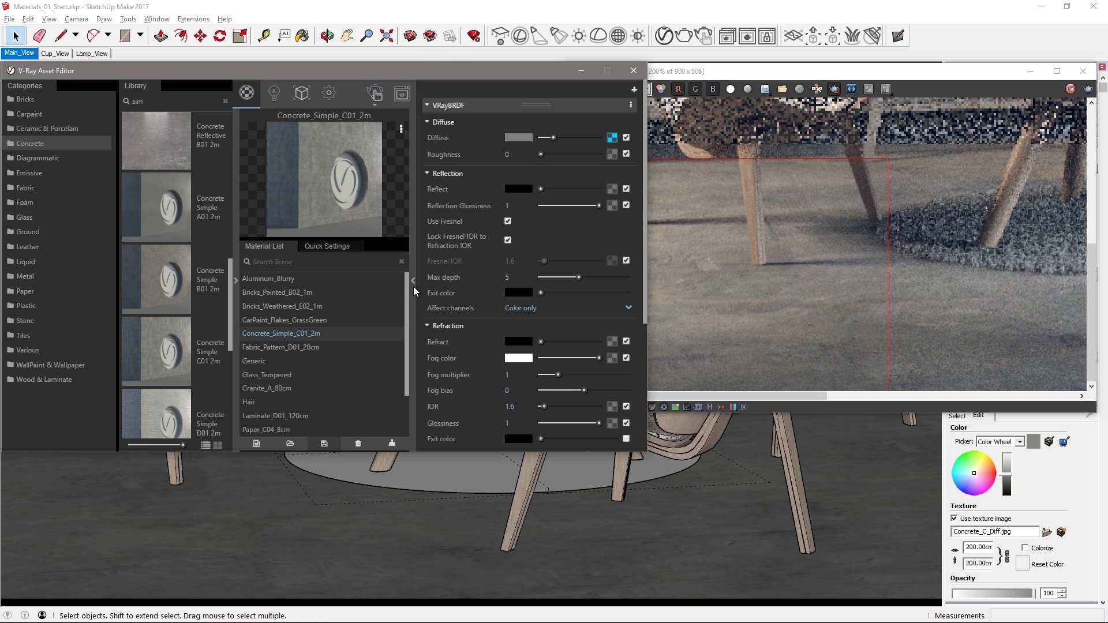
right_click(615, 144)
left_click(590, 199)
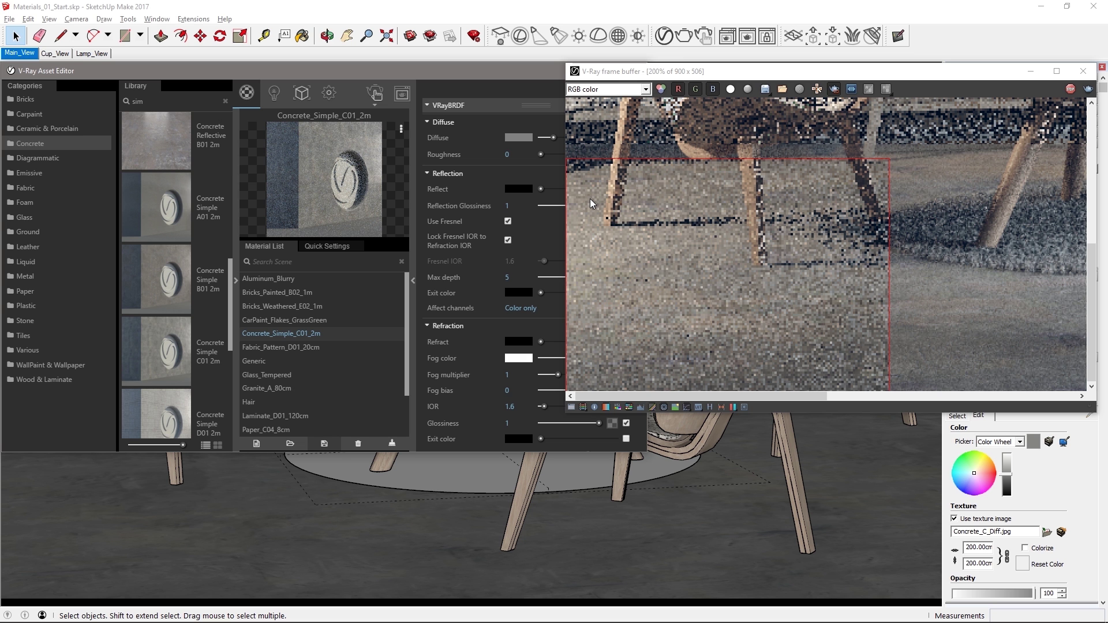
left_click(236, 279)
left_click_drag(434, 74, 306, 77)
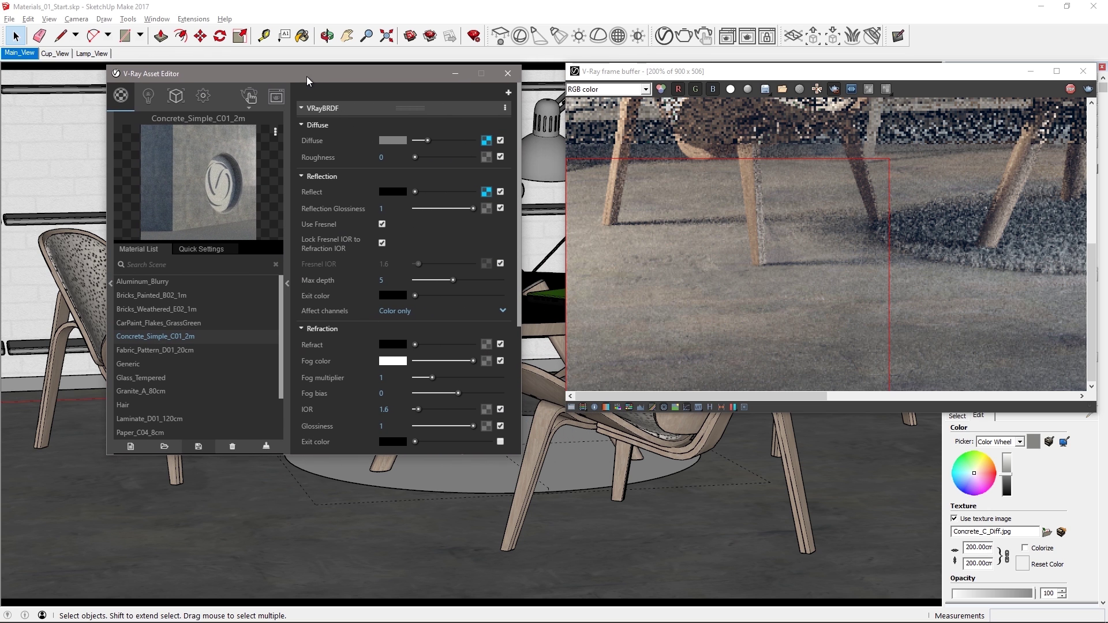
Set the reflection map to a Color Correction of the copied concrete texture, brightness 1, contrast 3
right_click(483, 197)
left_click(487, 193)
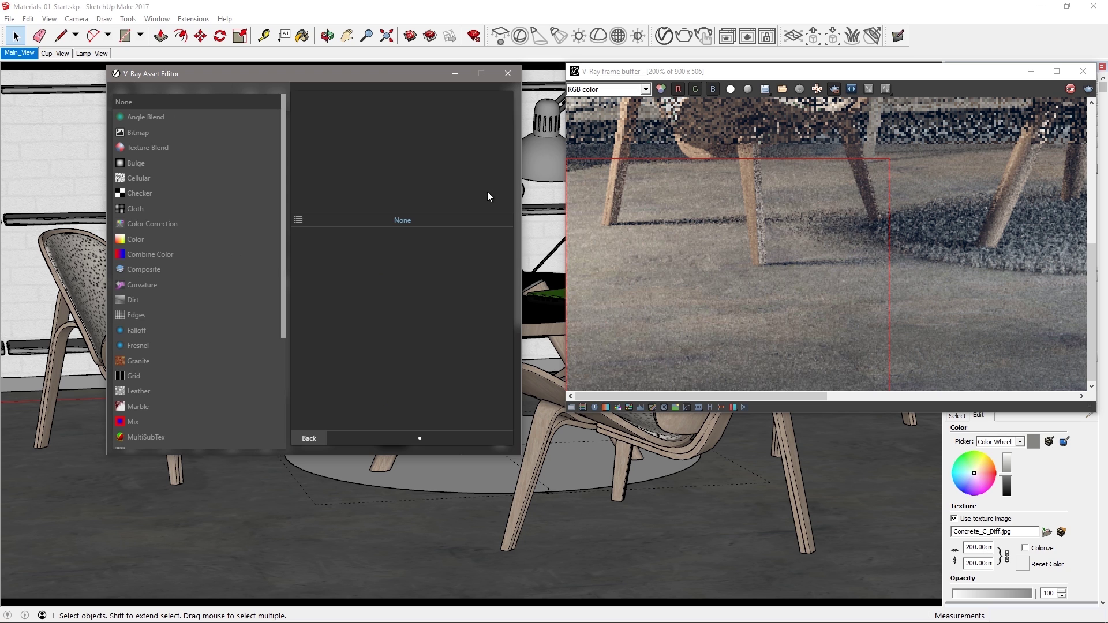
left_click(204, 223)
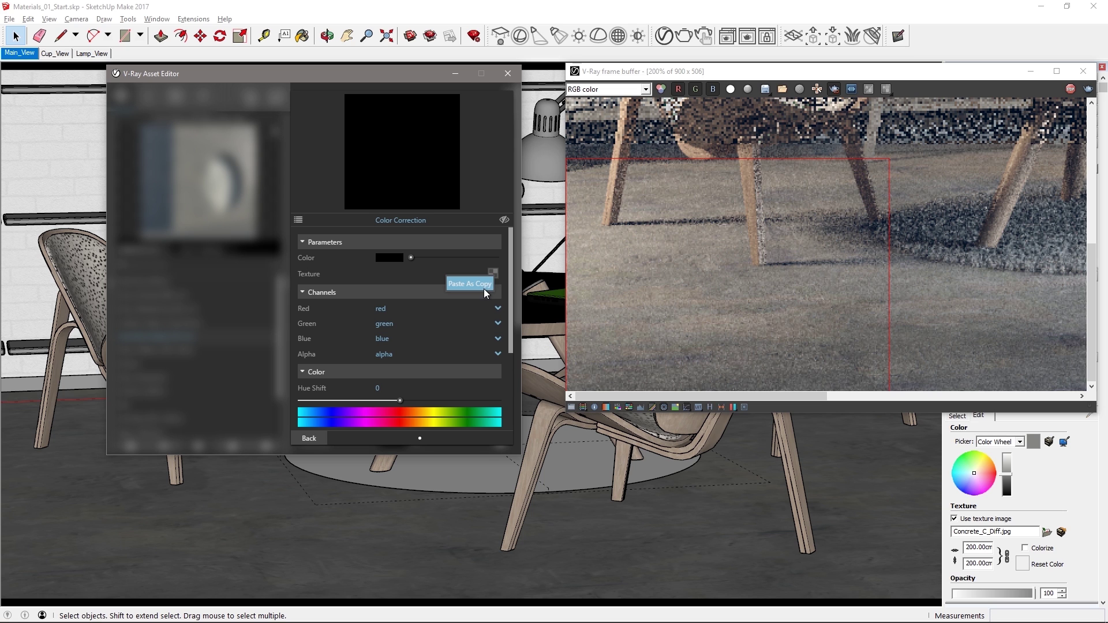
left_click(482, 287)
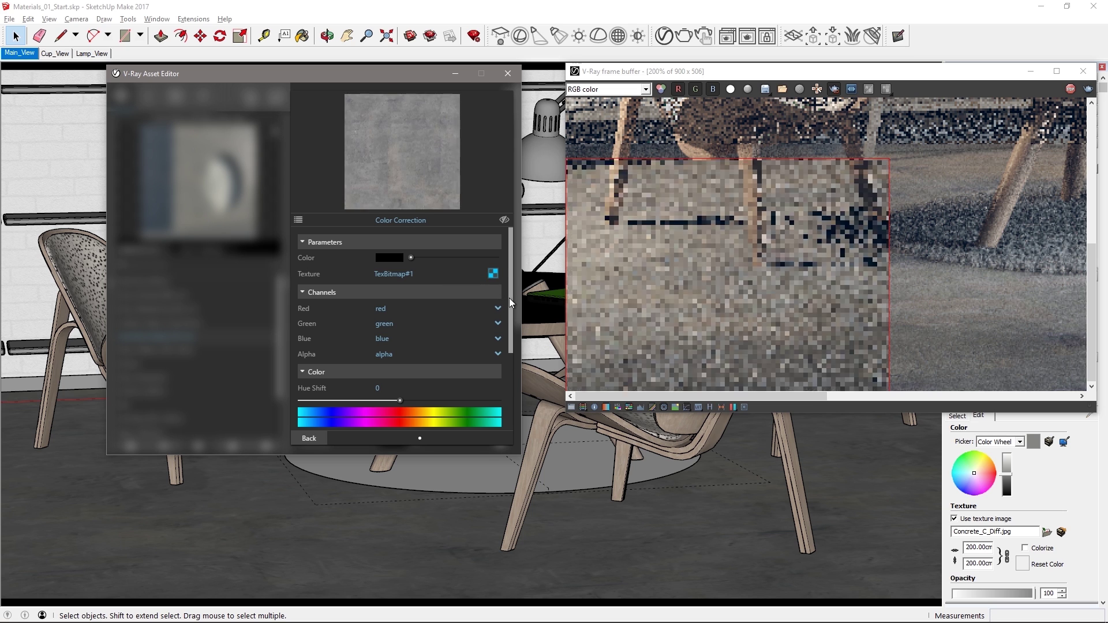
left_click_drag(512, 314, 512, 417)
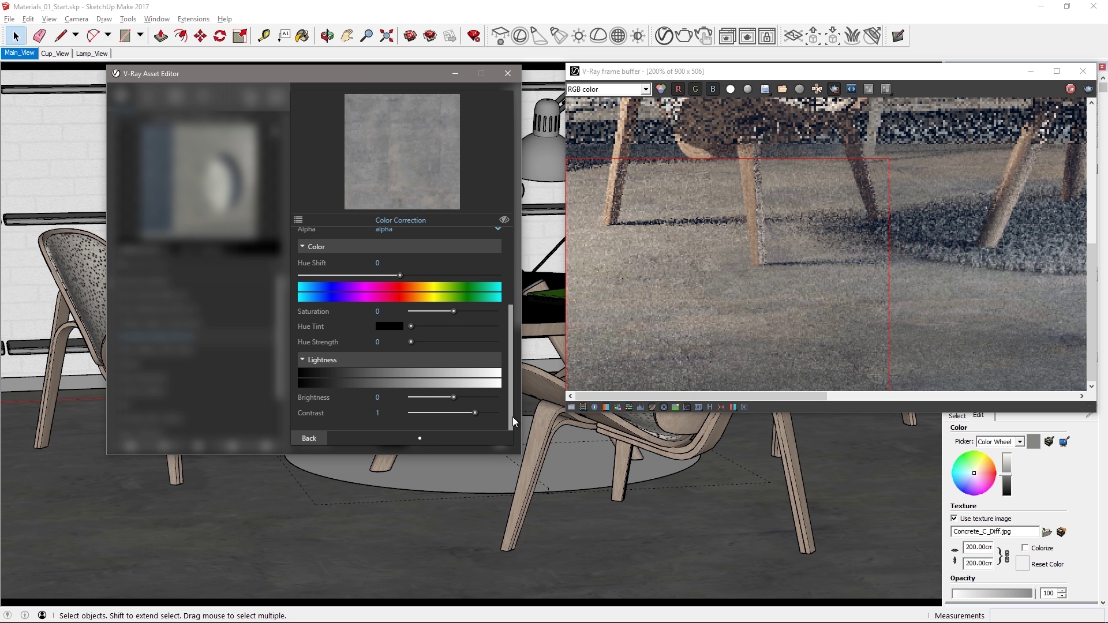
left_click(396, 398)
type("1")
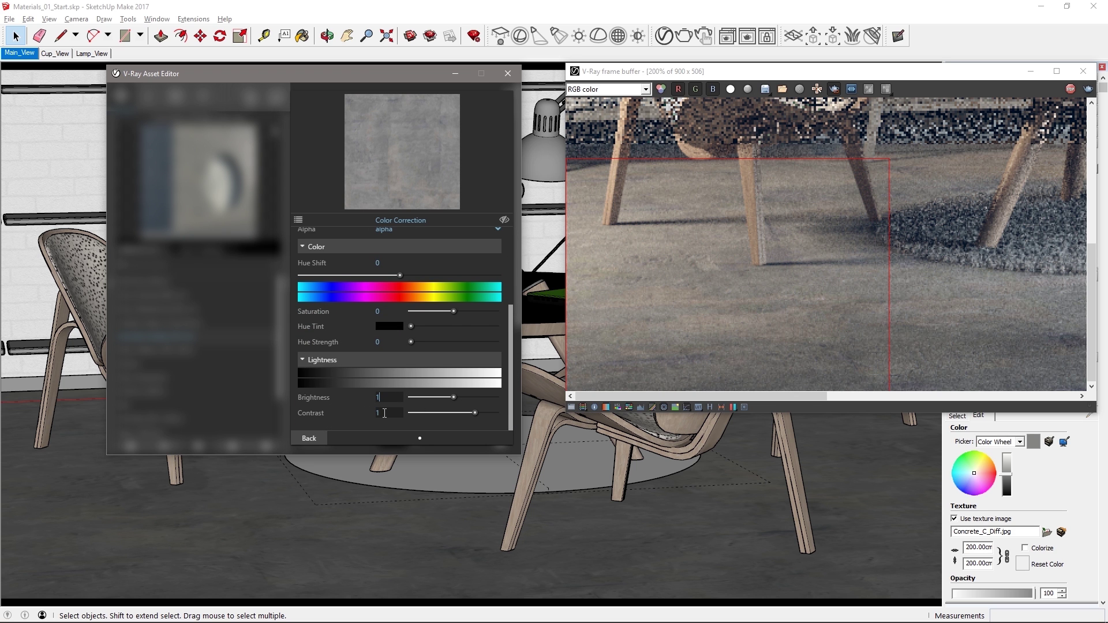
key("Tab")
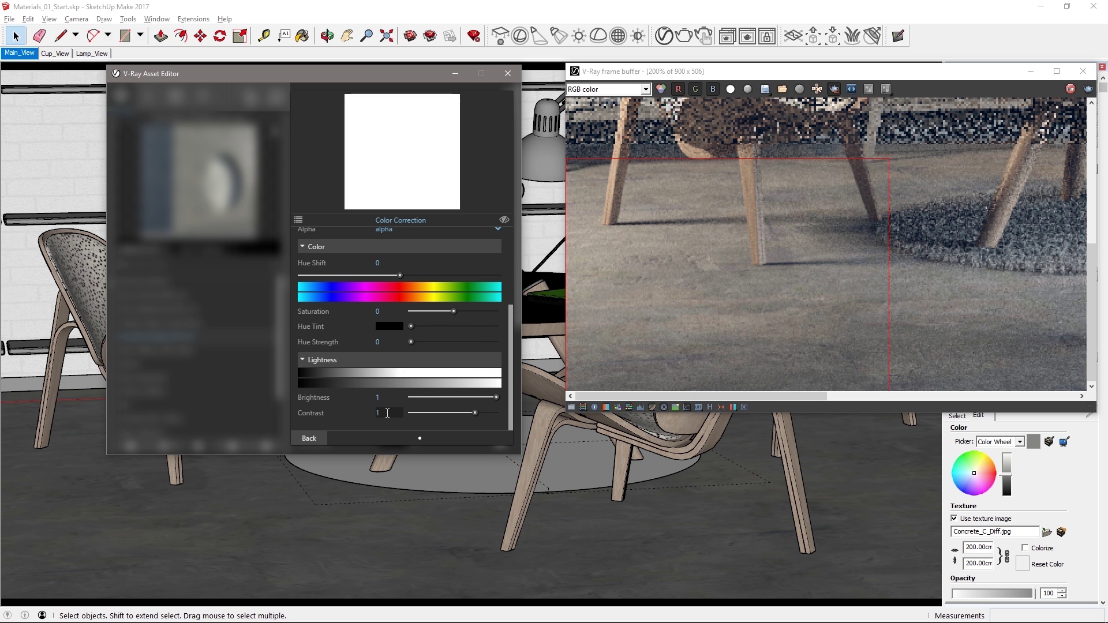
type("3")
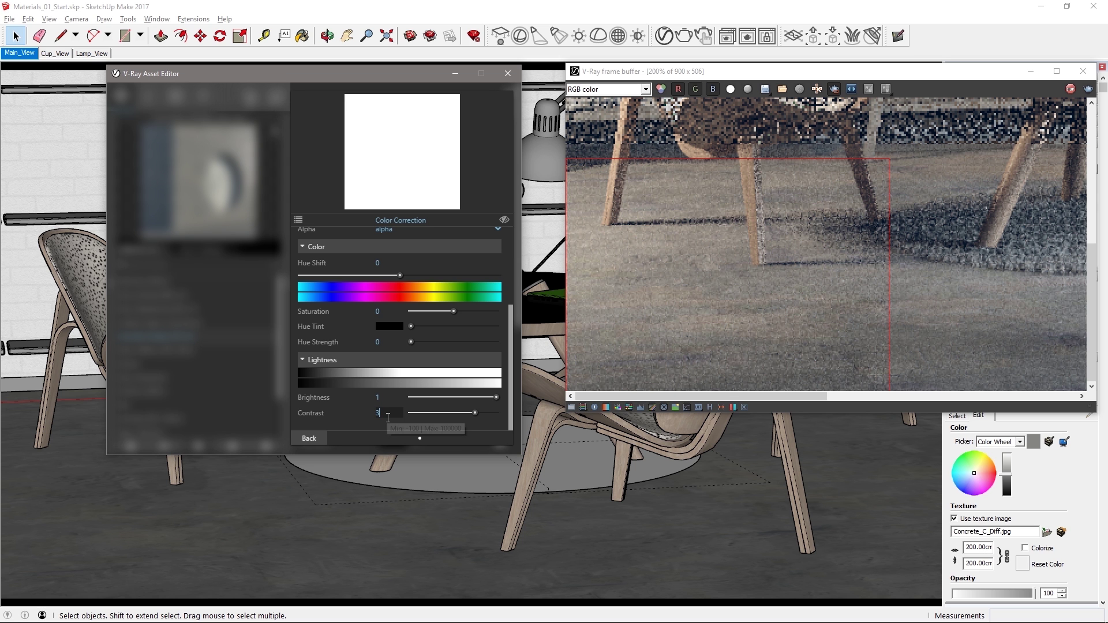
key("Return")
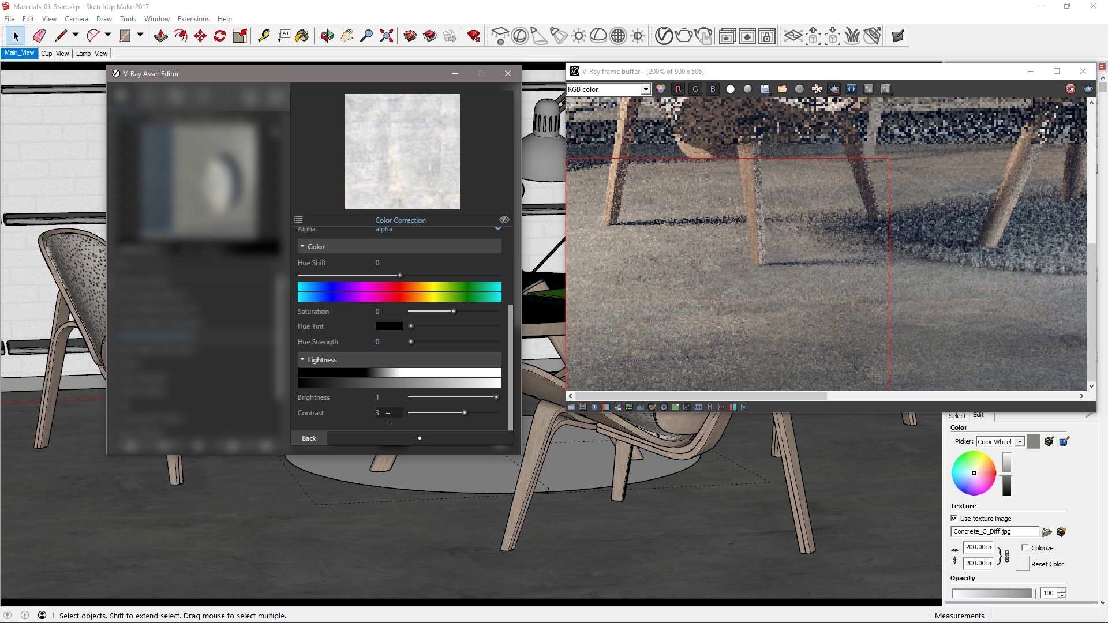
Re-render only the lower-left floor area near the chair to check the concrete
left_click(320, 438)
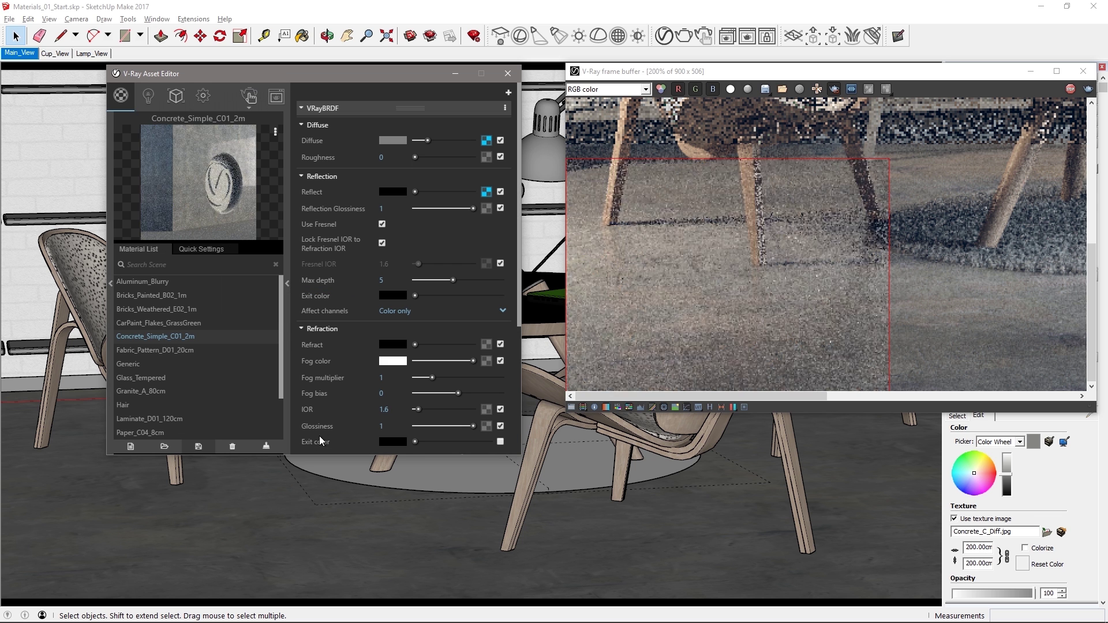
double_click(797, 255)
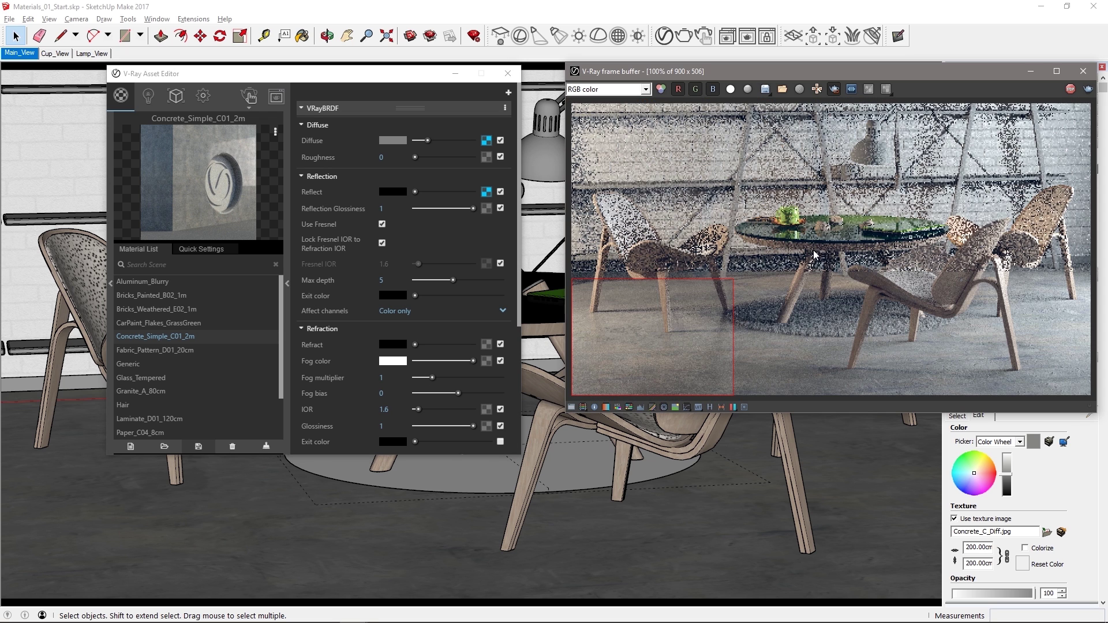
scroll(783, 240, "up", 1)
left_click_drag(864, 218, 1006, 334)
scroll(1007, 335, "down", 1)
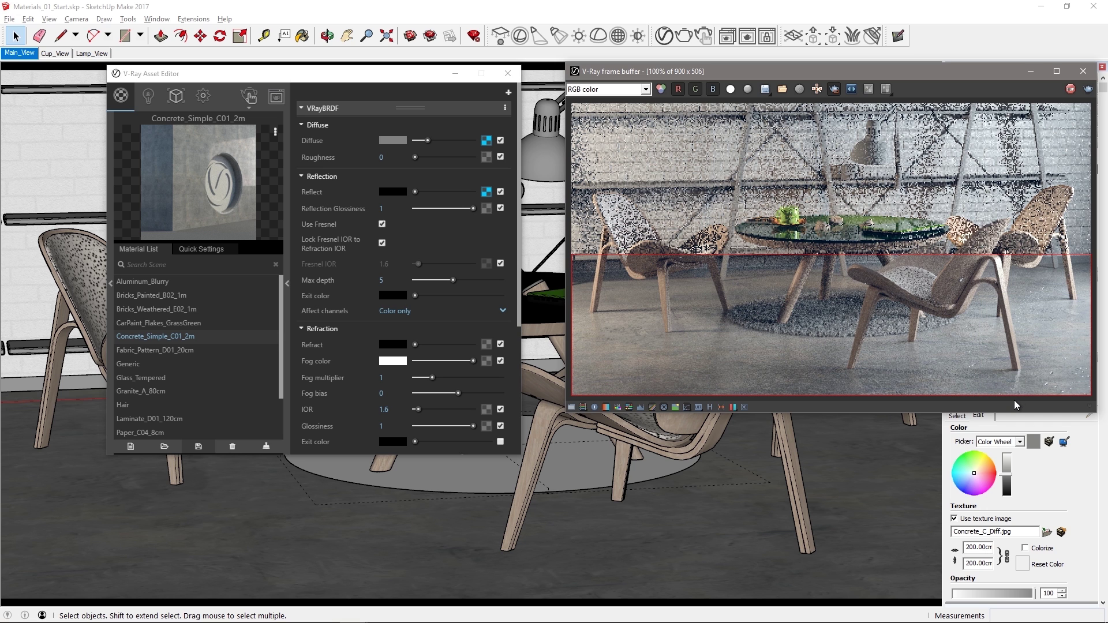
Add Flooring Parquet Geometric A01 from the Wood & Laminate library to the scene materials
left_click(286, 284)
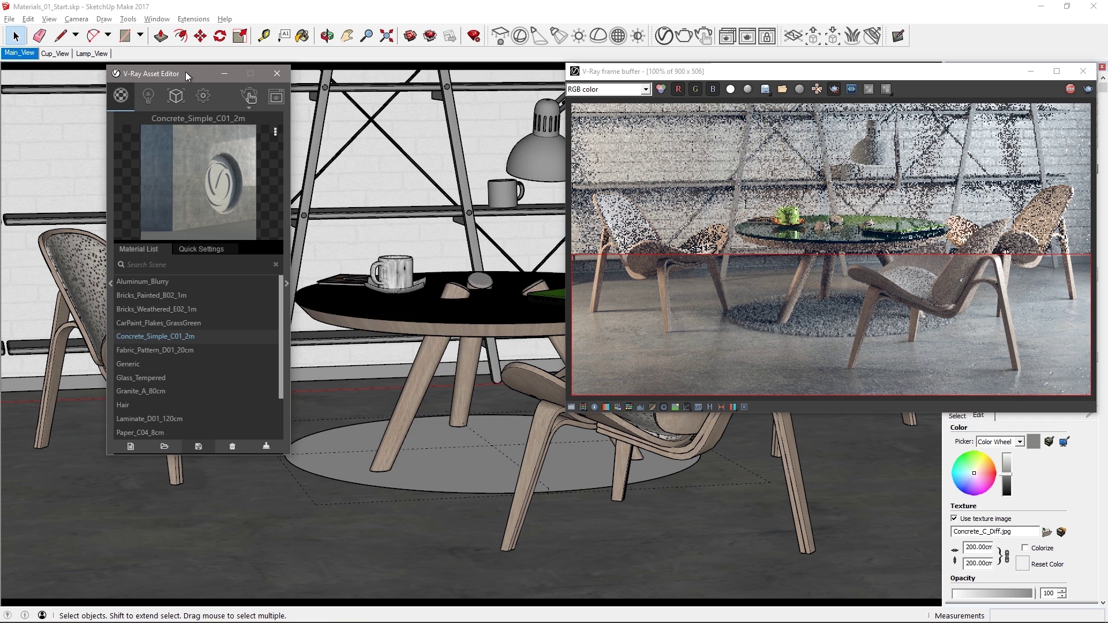
left_click_drag(185, 71, 318, 70)
left_click(245, 269)
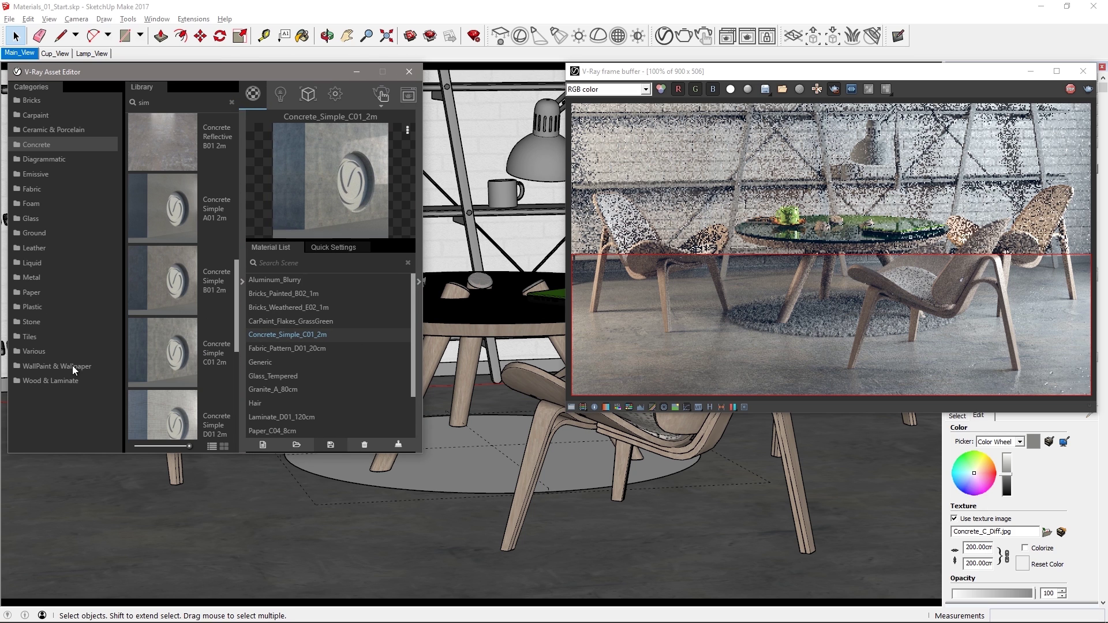
left_click(61, 380)
left_click_drag(236, 168, 237, 182)
left_click_drag(151, 102, 109, 101)
key("BackSpace")
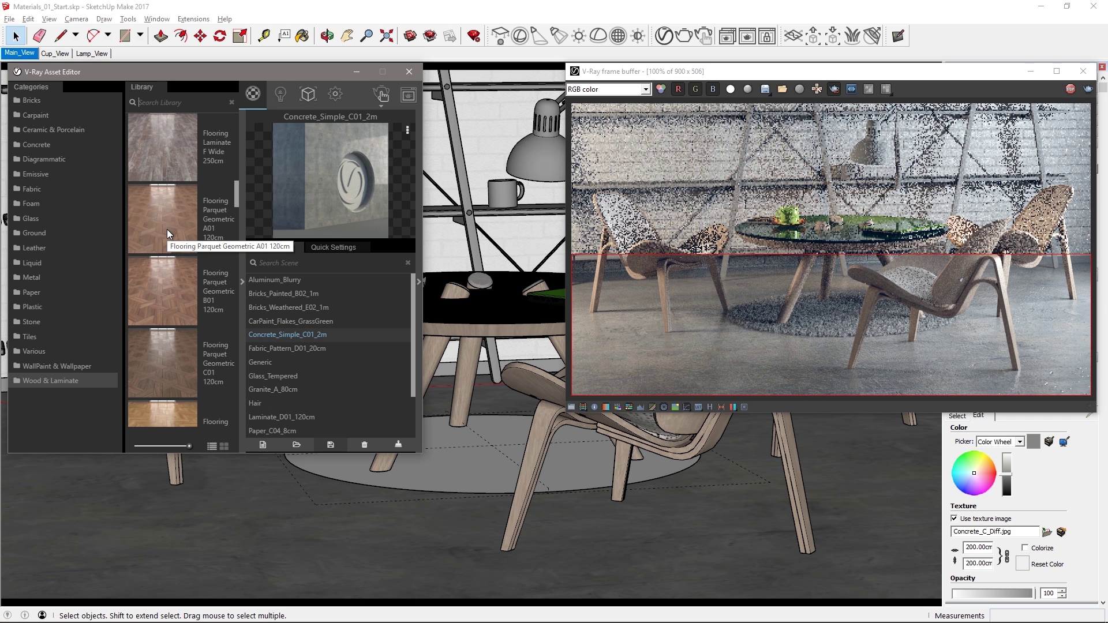
left_click_drag(168, 229, 330, 341)
Apply the parquet to the floor at 120 cm texture width and preview a lower-right floor patch
left_click(334, 361)
right_click(334, 361)
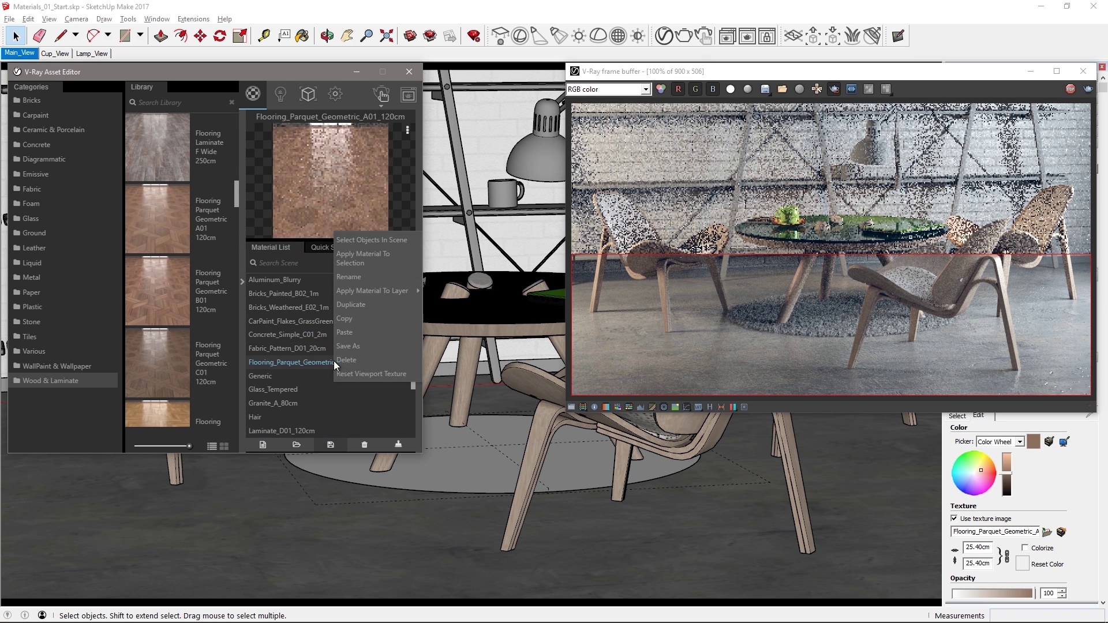
left_click(362, 259)
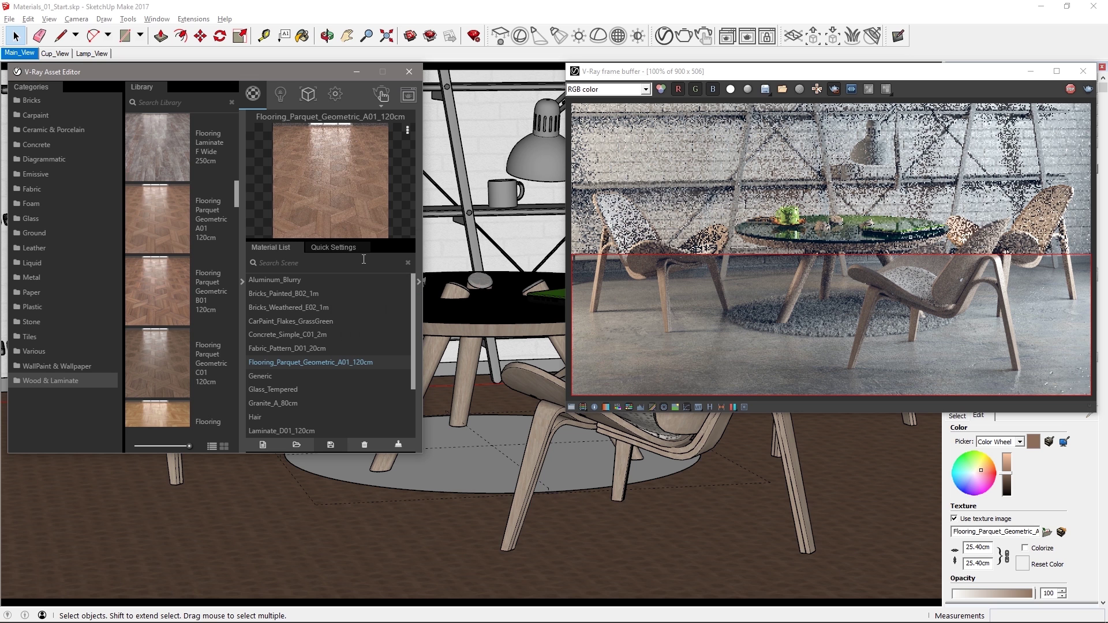
double_click(978, 548)
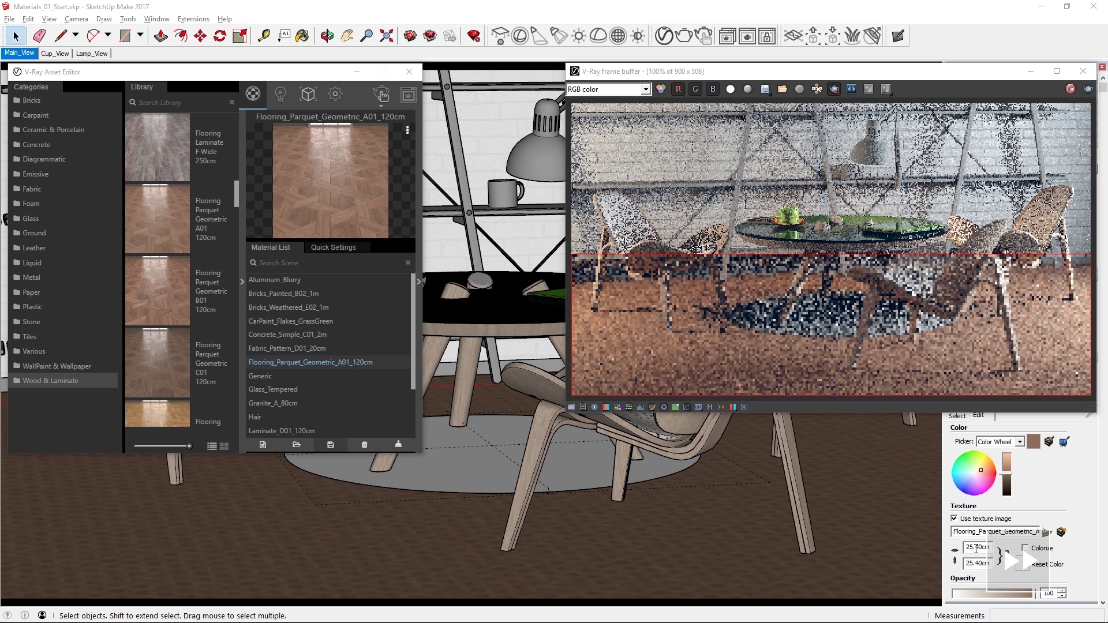
type("120")
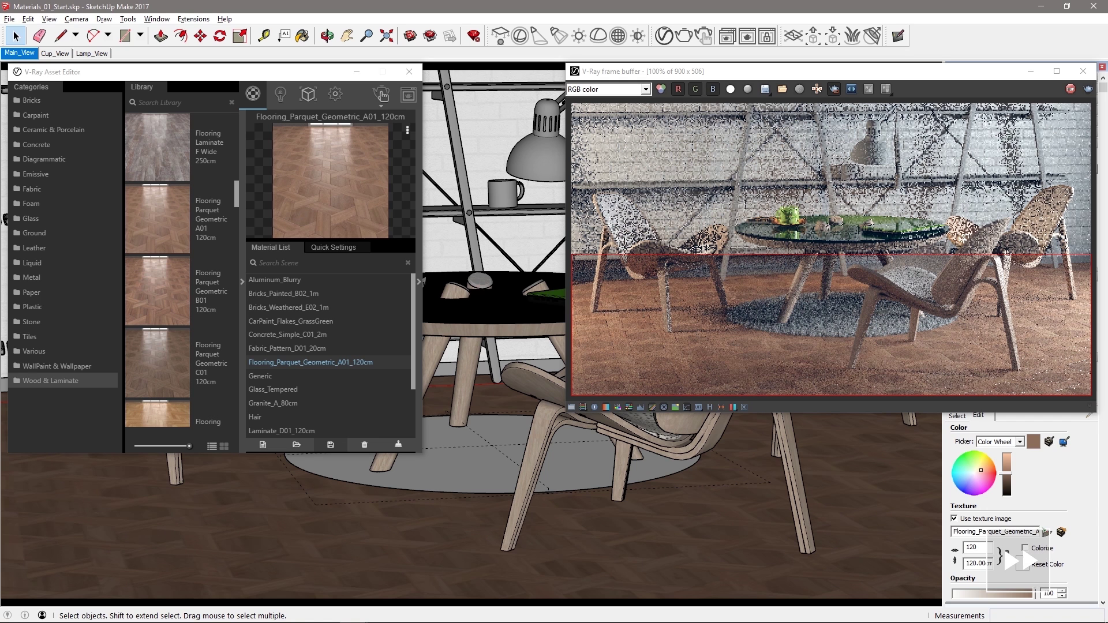
left_click_drag(941, 258, 1082, 396)
scroll(1054, 359, "up", 2)
middle_click_drag(1054, 359, 920, 226)
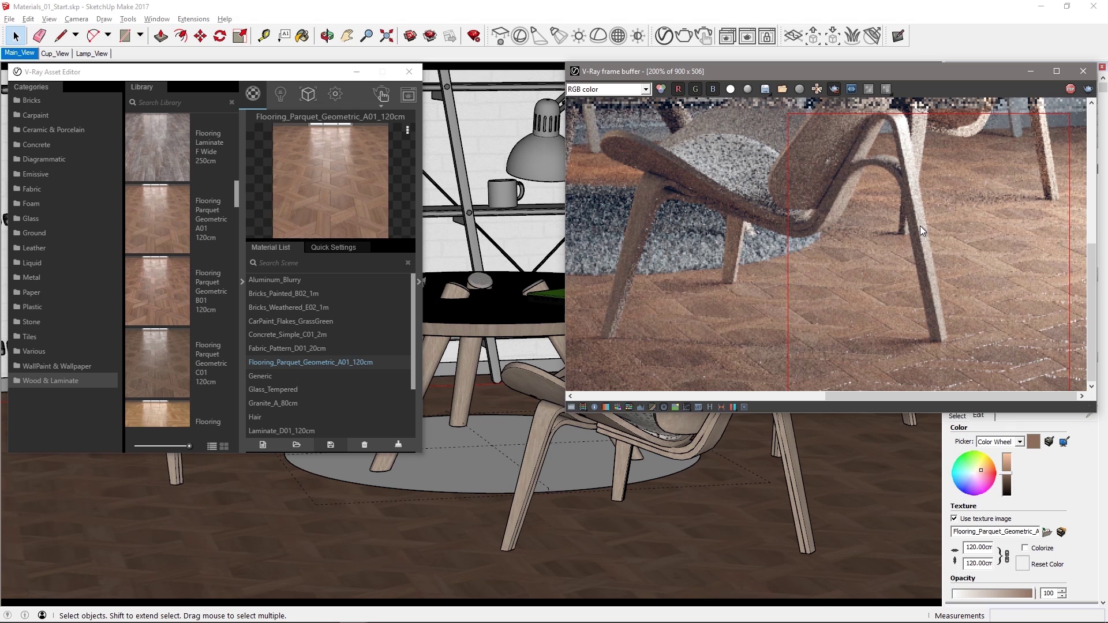
Set the parquet material's bump map multiplier to 0.2
left_click(241, 282)
left_click(418, 279)
left_click_drag(482, 70, 365, 68)
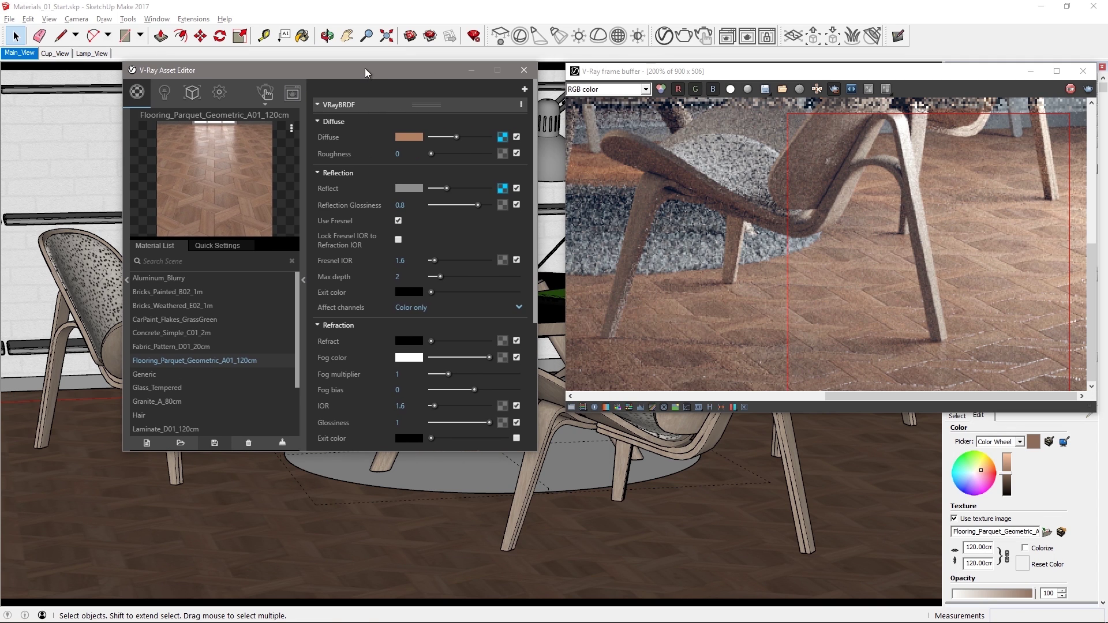
left_click_drag(532, 192, 527, 389)
left_click(335, 444)
scroll(413, 419, "down", 1)
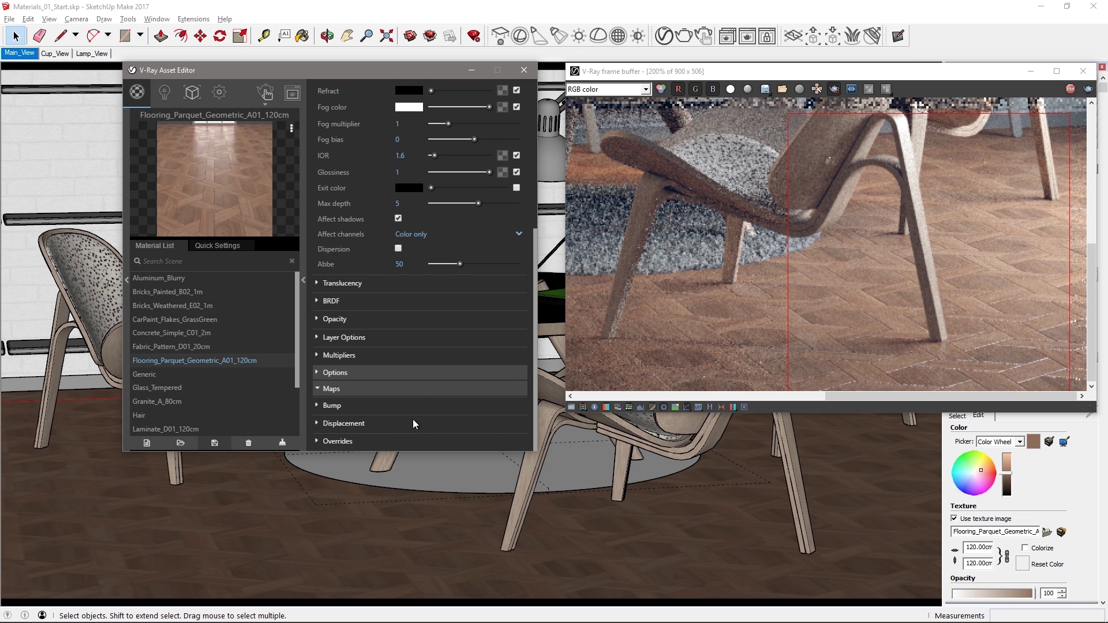
left_click(326, 406)
scroll(339, 389, "down", 1)
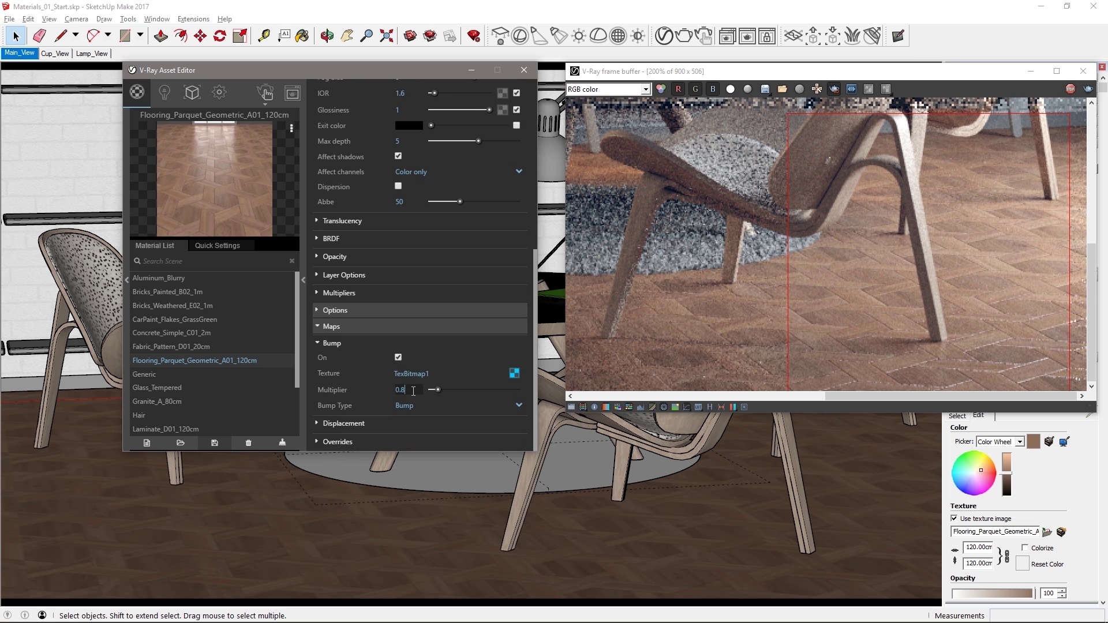
key("Return")
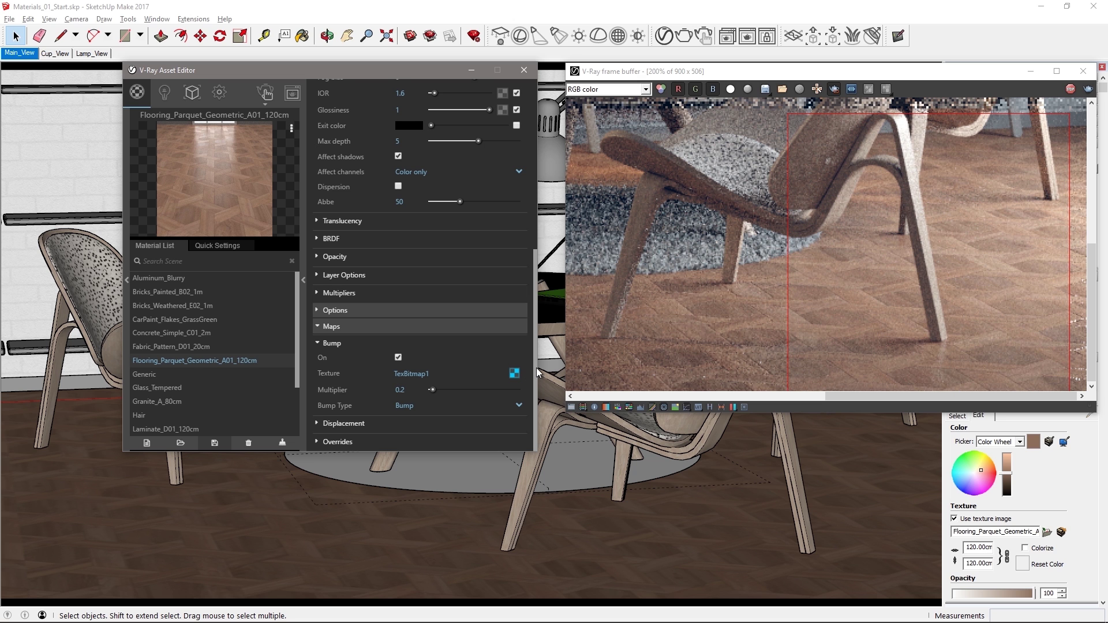
Add a Reflection layer to the parquet and lower its filter to grey
left_click_drag(535, 368, 537, 220)
left_click(525, 90)
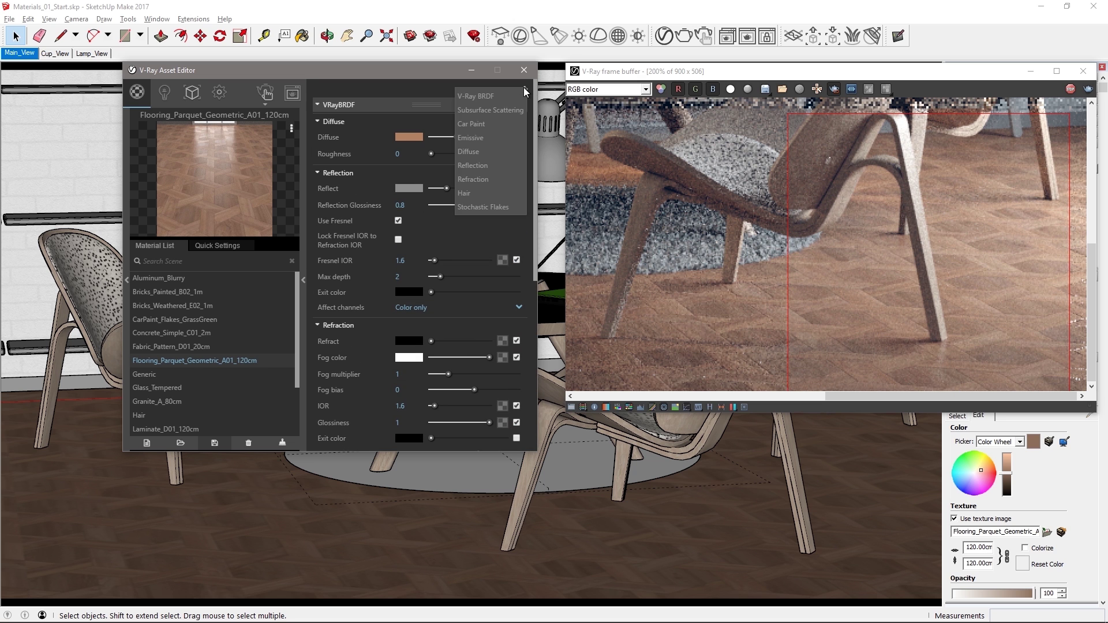
left_click(504, 166)
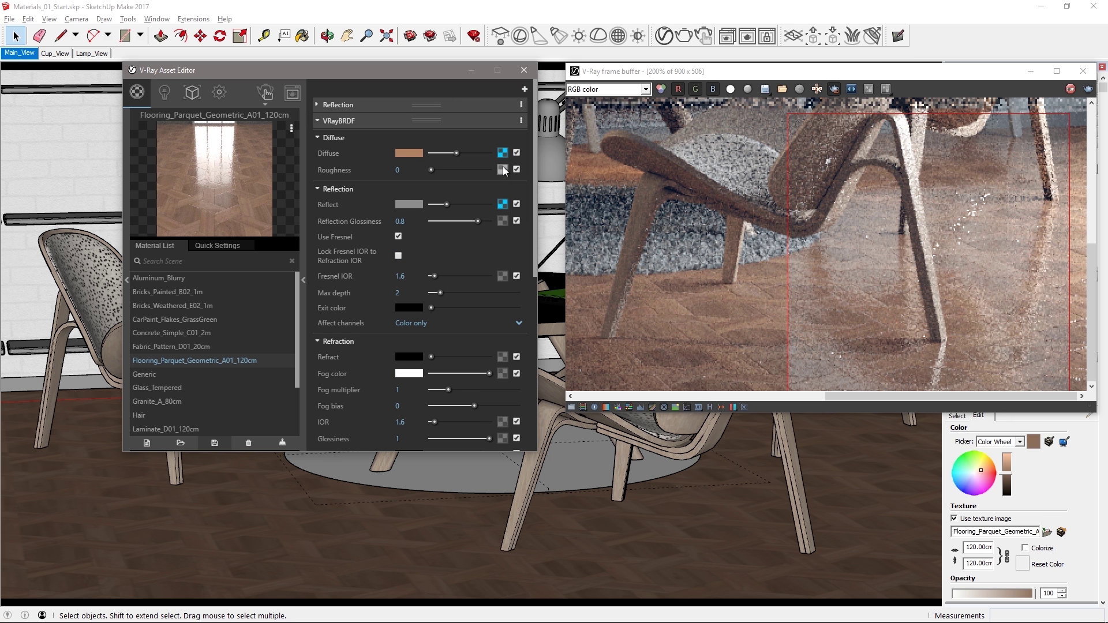
left_click(334, 105)
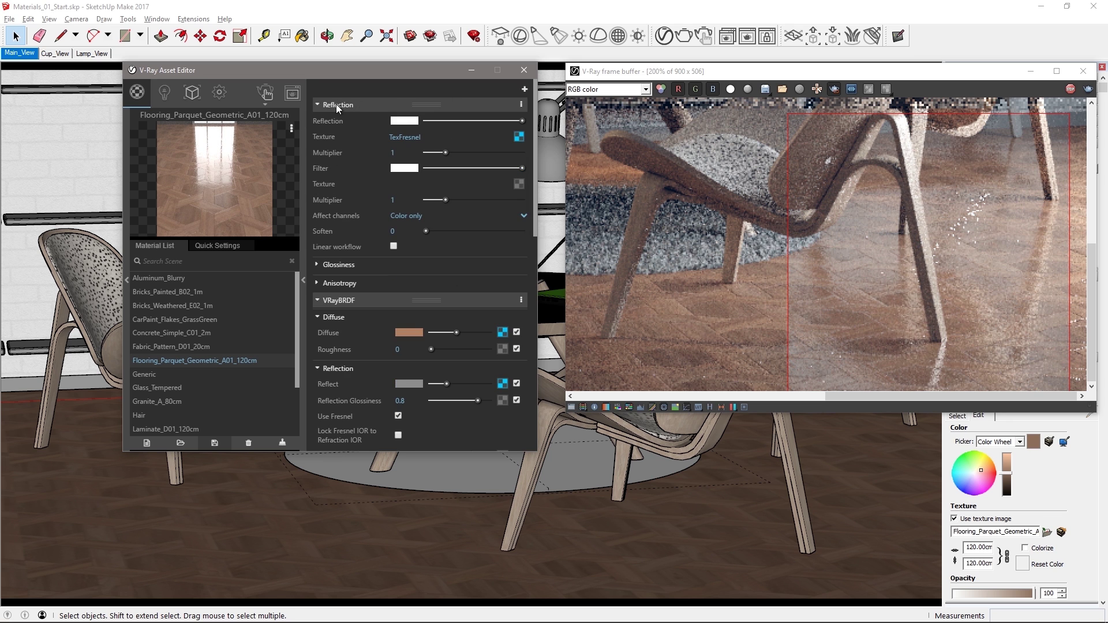
left_click(475, 168)
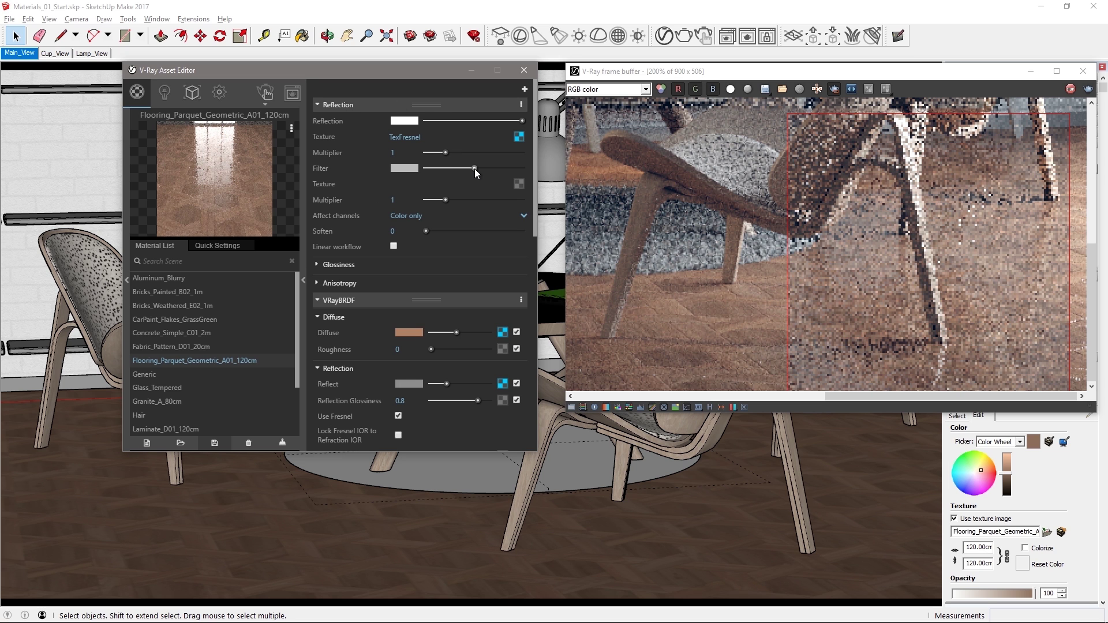
left_click_drag(475, 168, 468, 168)
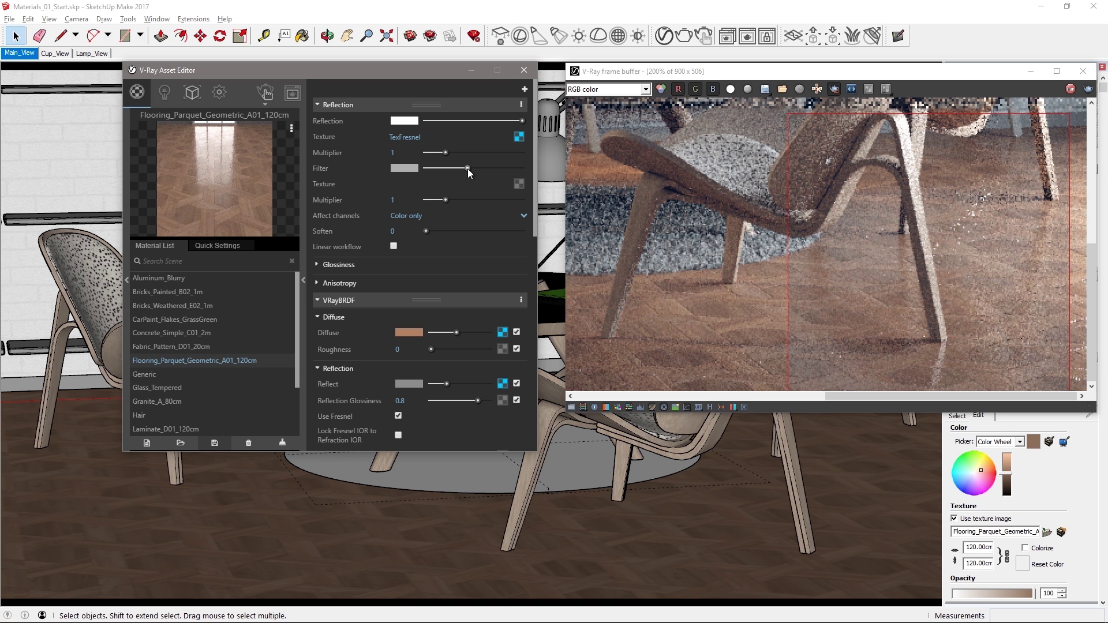
Re-render the floor strip and table top, lightening the reflection filter slightly
double_click(619, 255)
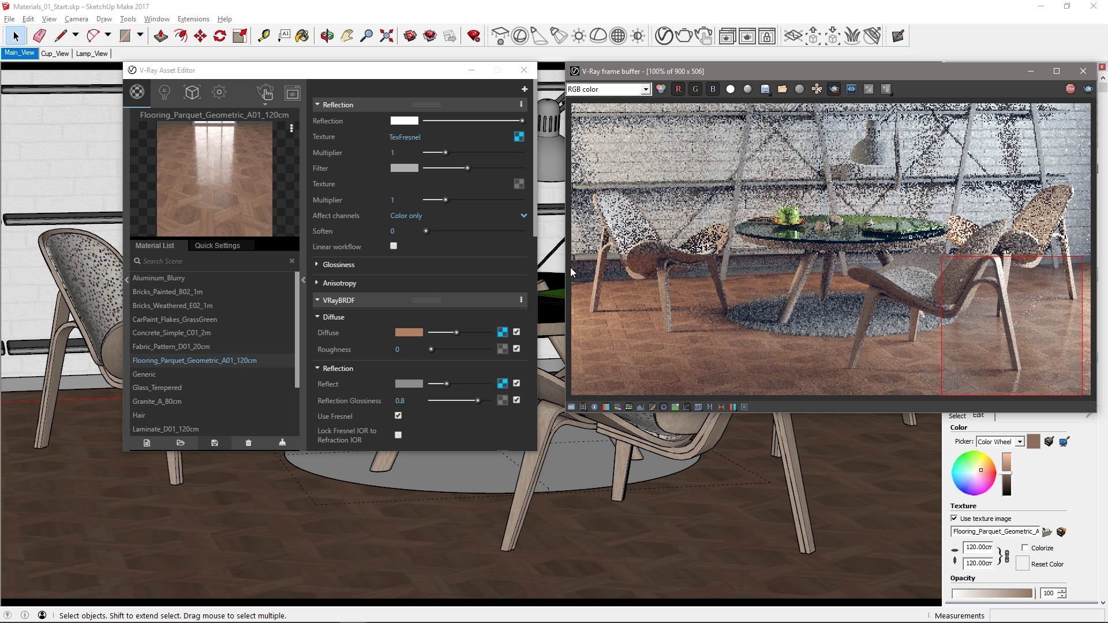
left_click_drag(570, 268, 1092, 398)
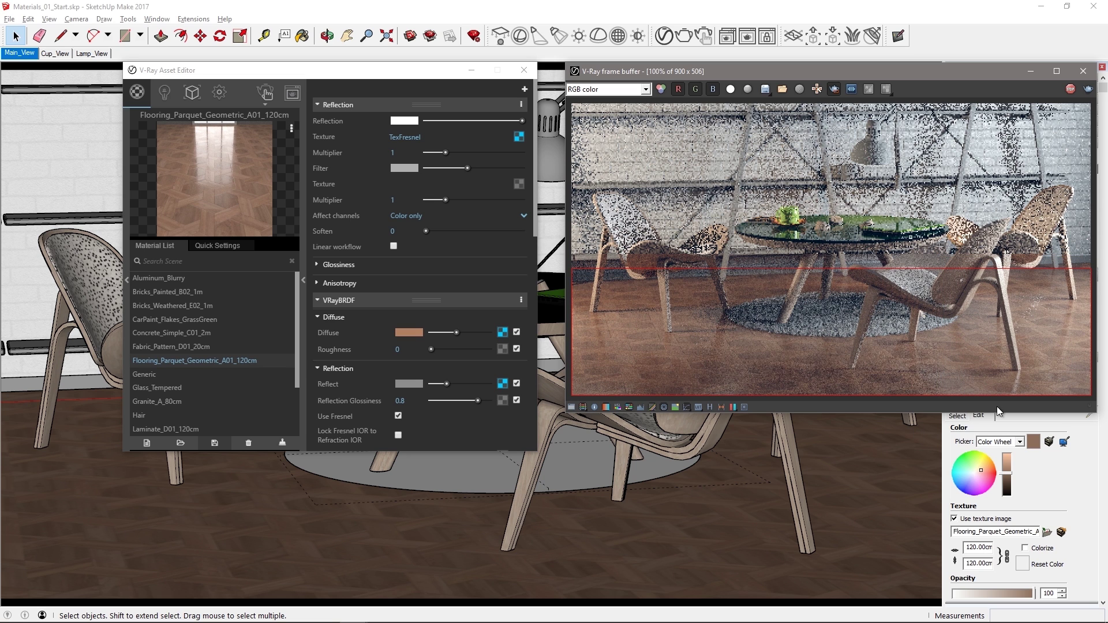
left_click_drag(467, 169, 476, 169)
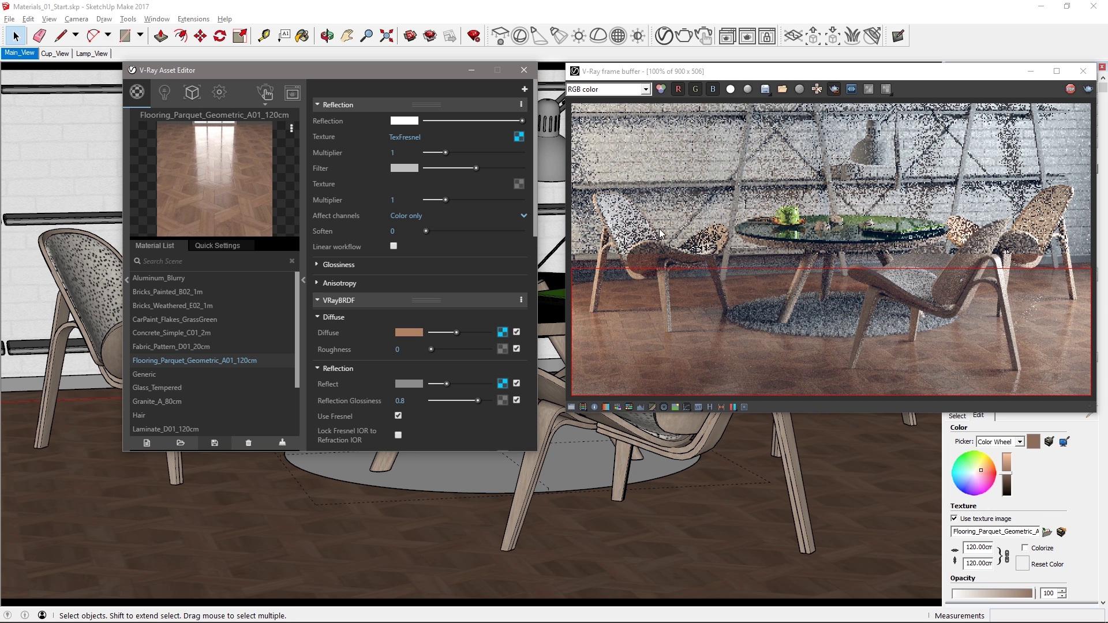
left_click_drag(713, 282, 846, 104)
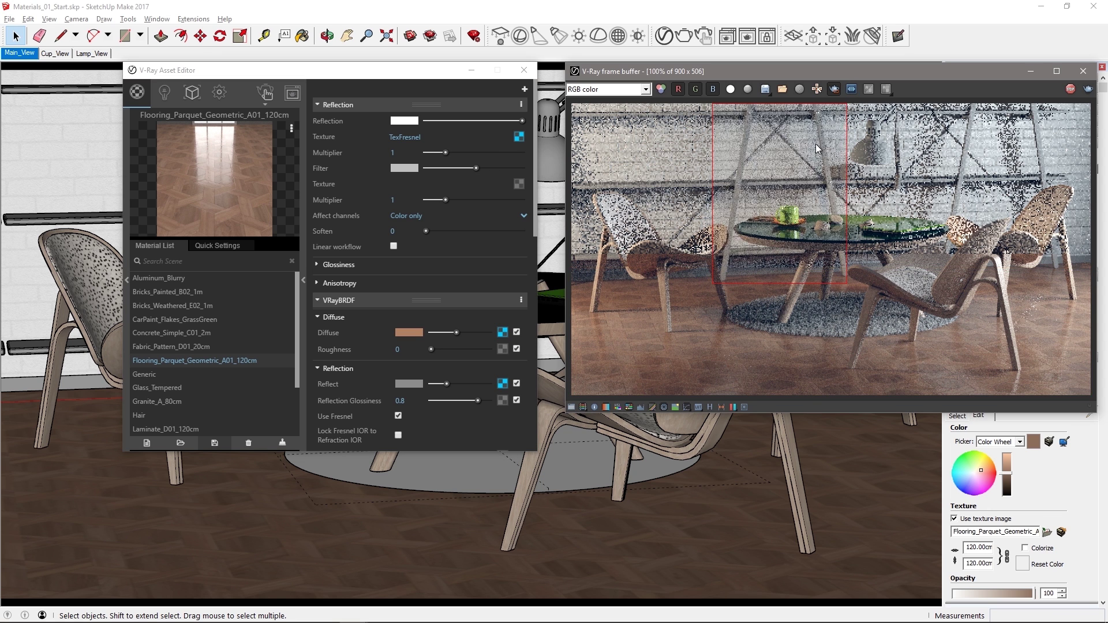
Brighten Generic's diffuse, raise its reflection, and set glossiness 0.85 with max depth 2
left_click(140, 376)
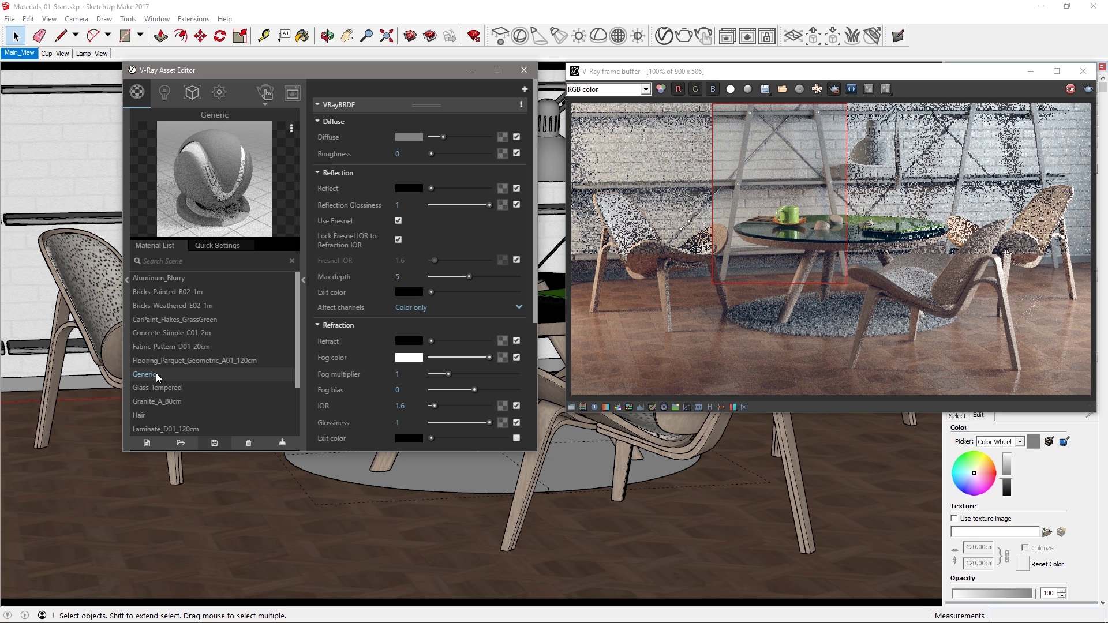
left_click(465, 137)
left_click(465, 189)
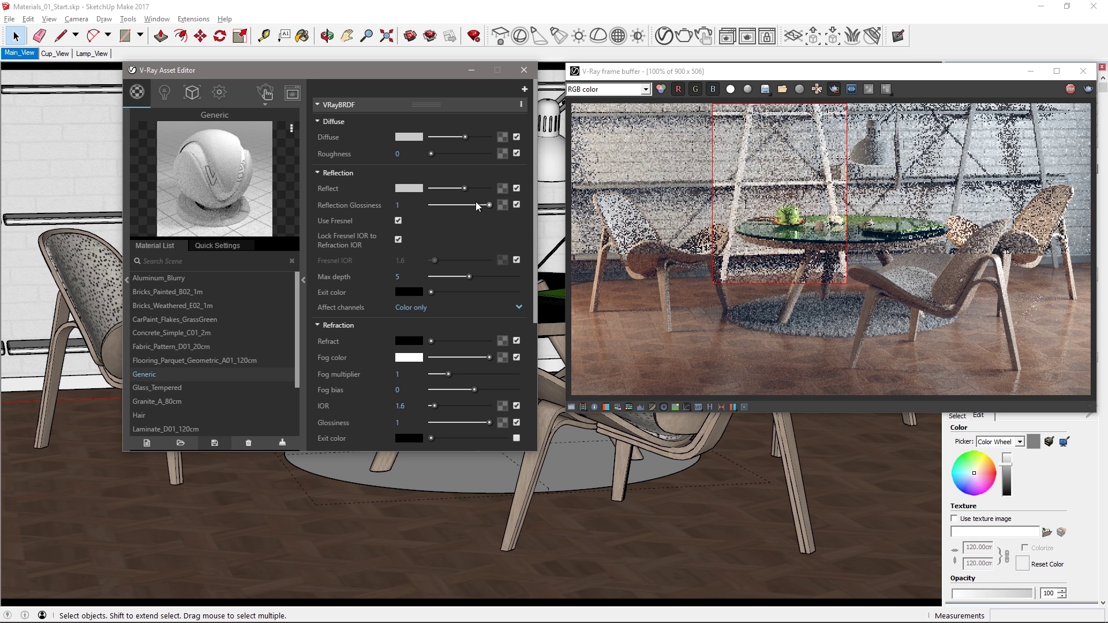
left_click(397, 205)
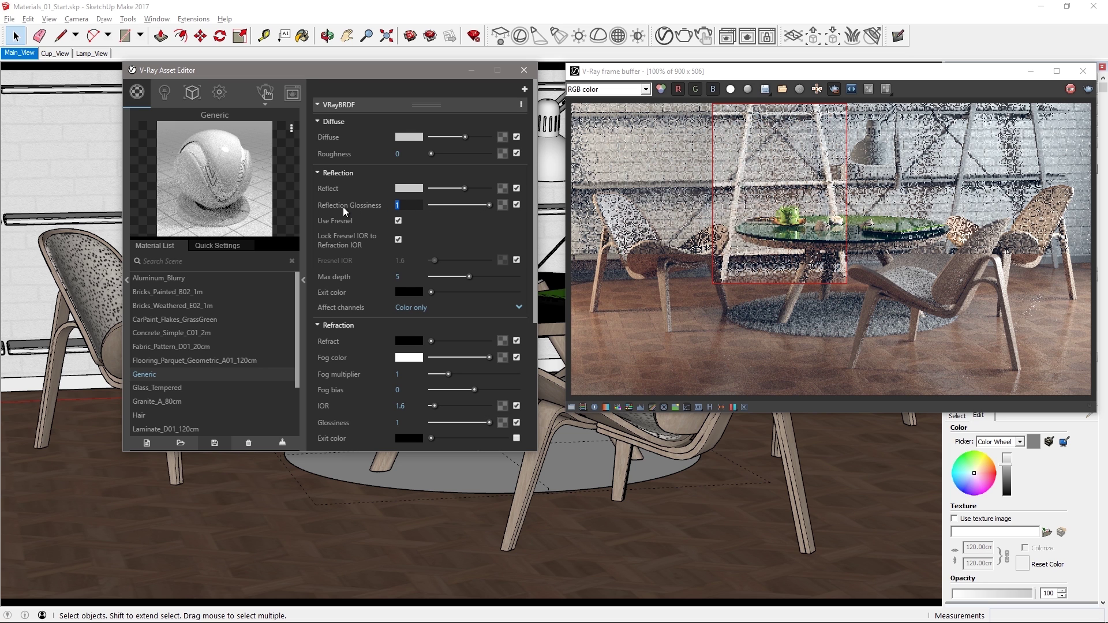
type("0.8")
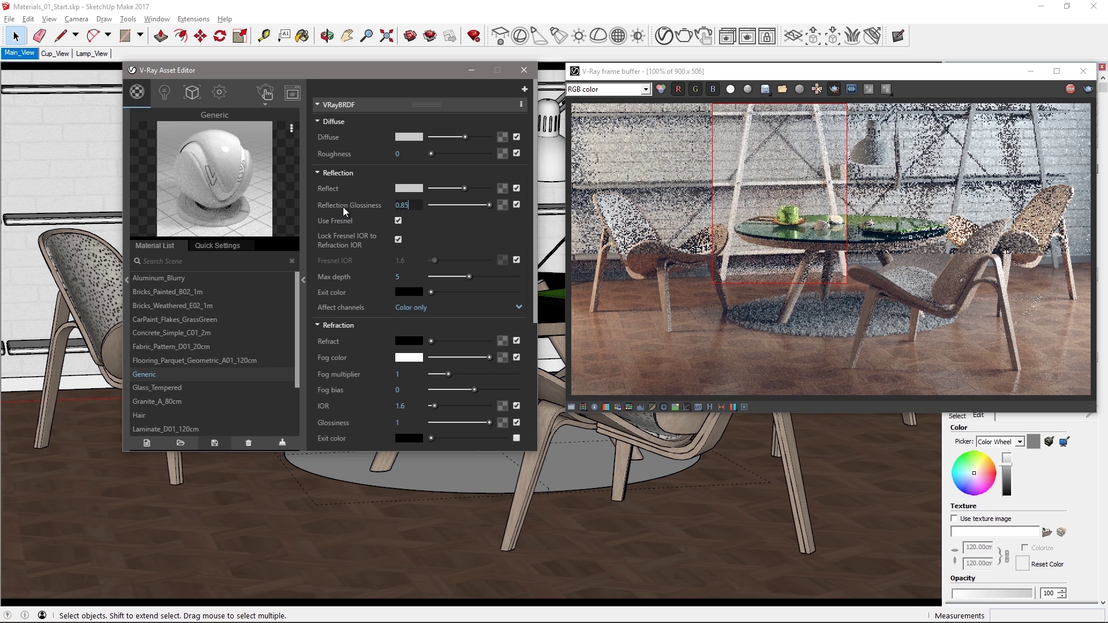
type("5")
key("Return")
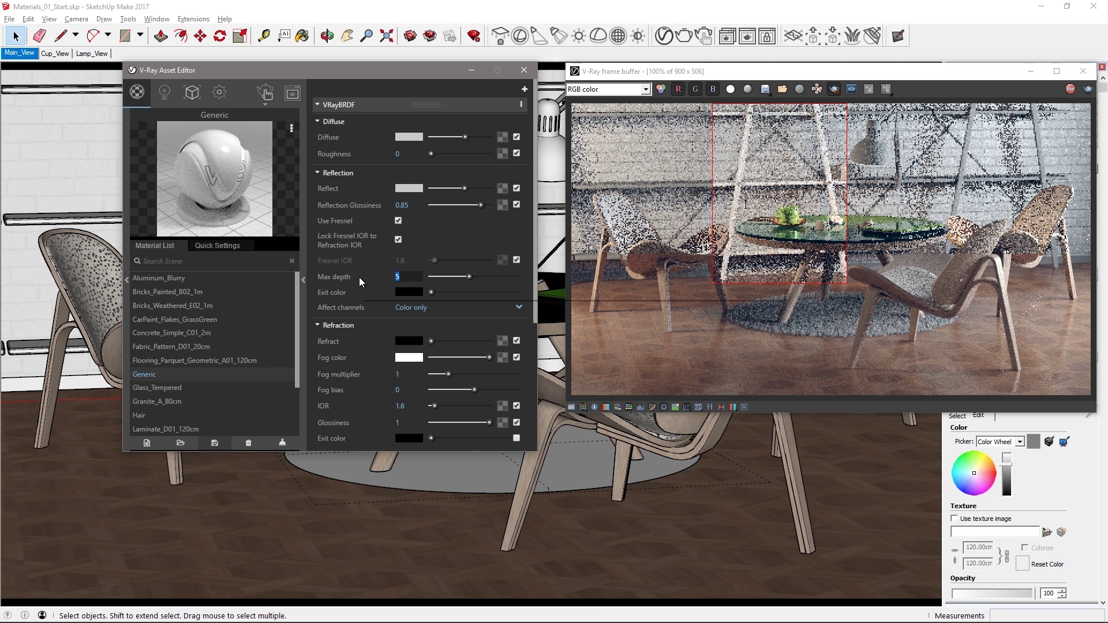
type("2")
key("Return")
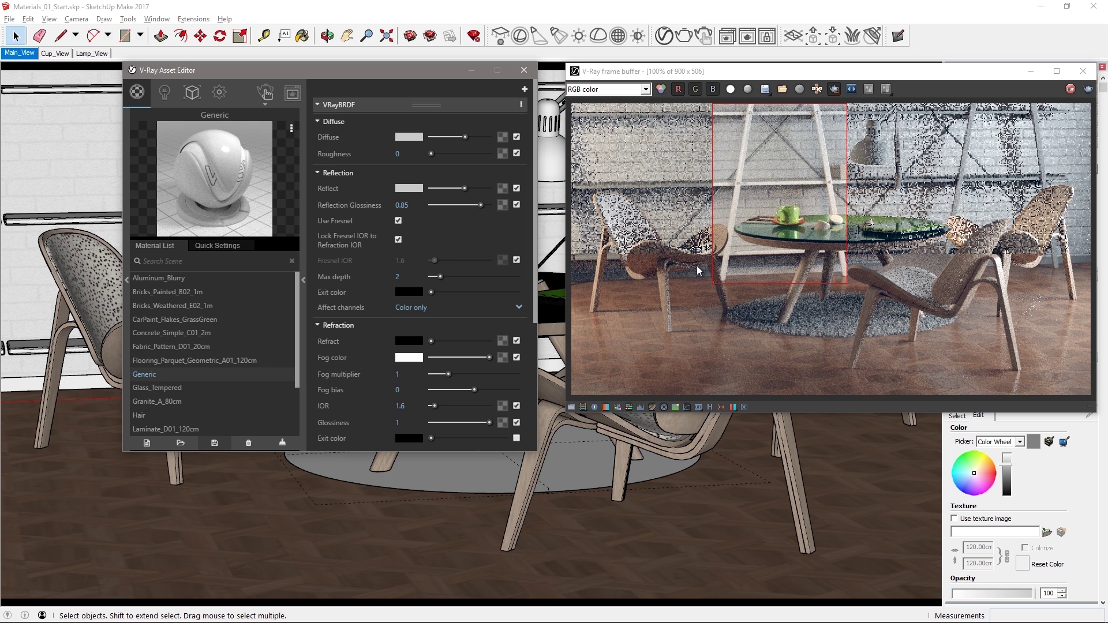
Clear the render region and select the desk lamp group
left_click(834, 90)
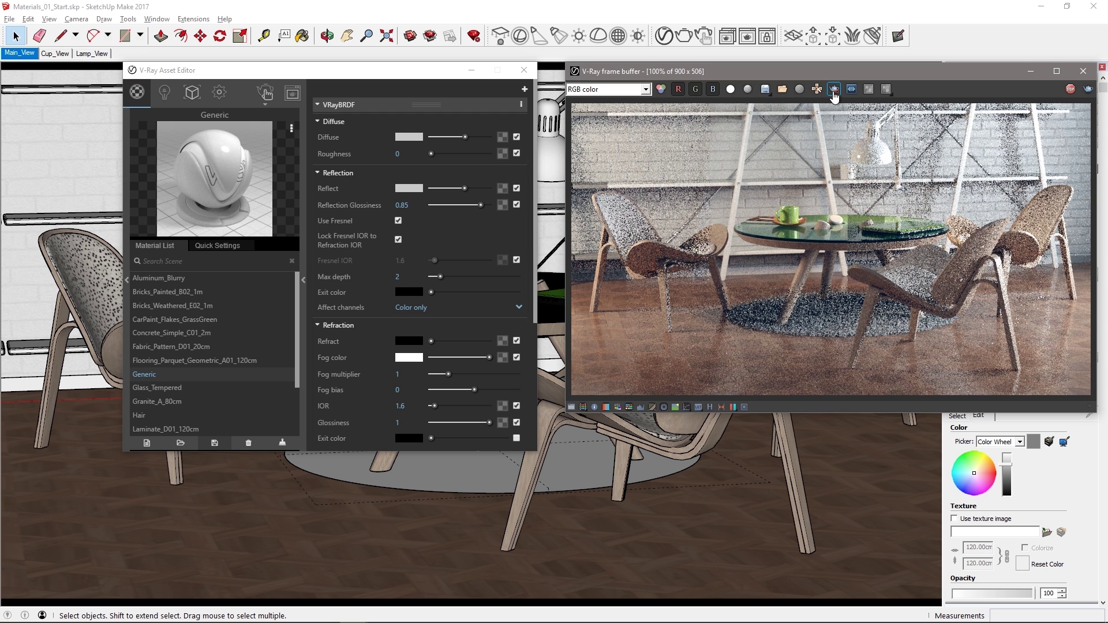
left_click_drag(399, 78, 294, 83)
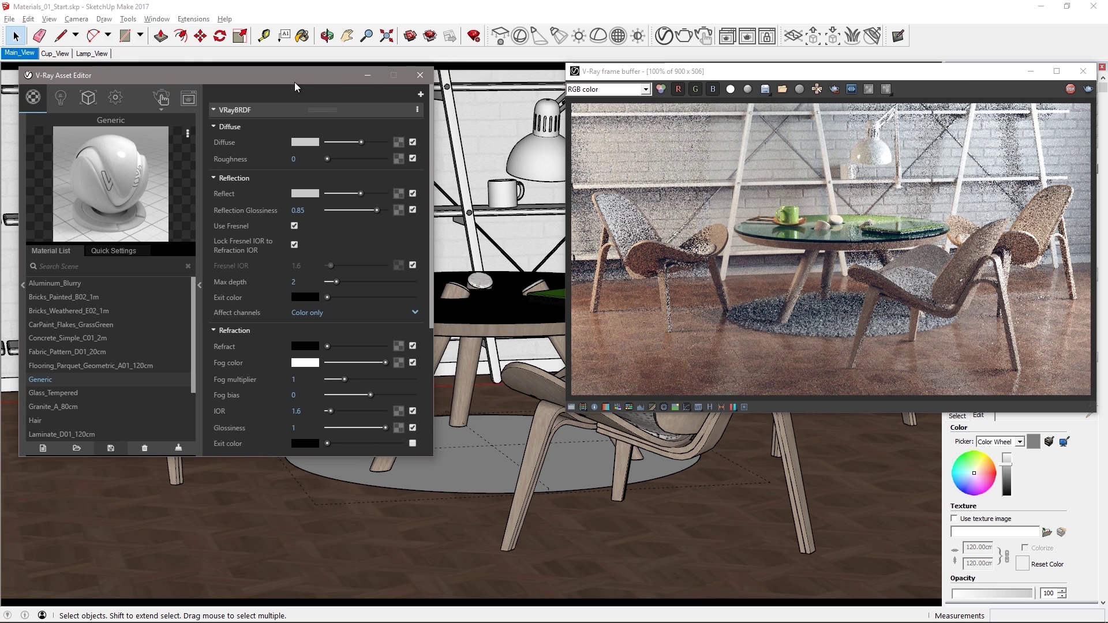
left_click(541, 161)
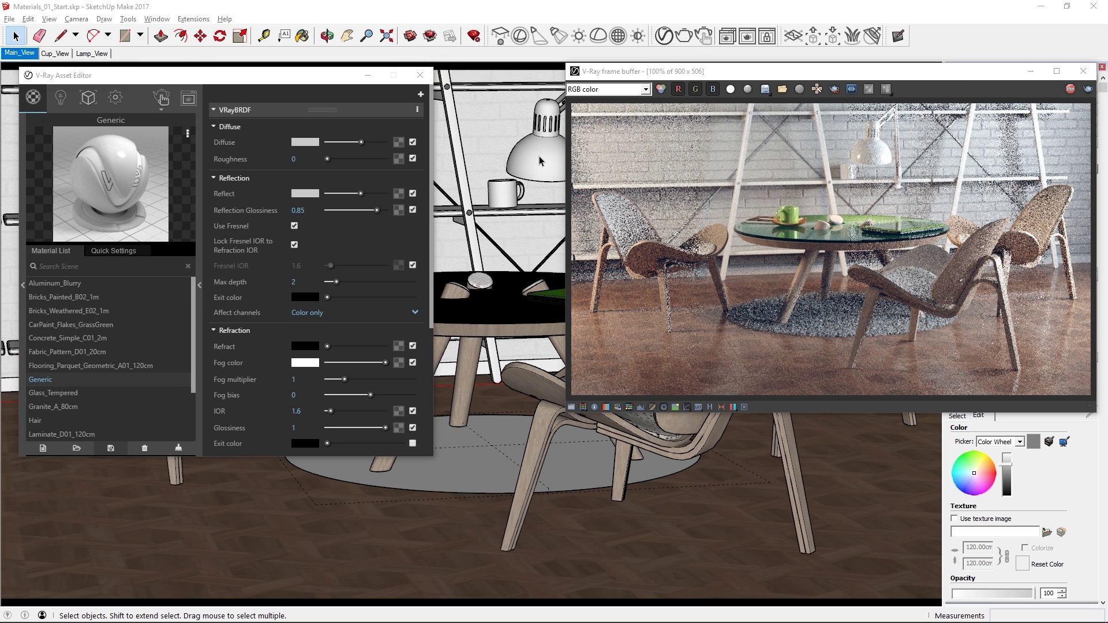
left_click(541, 161)
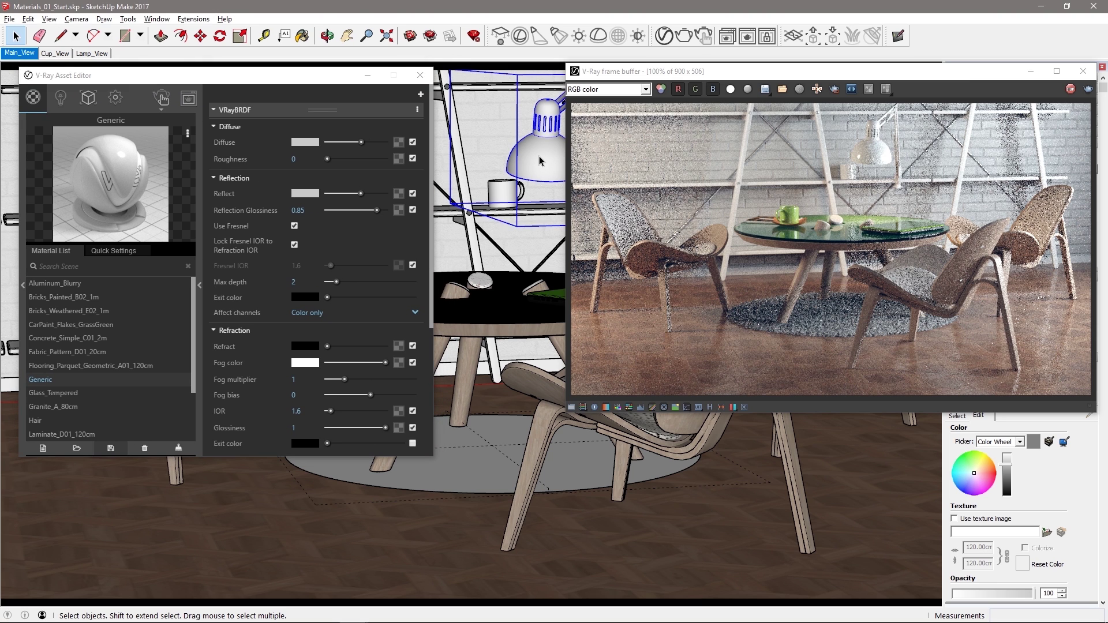
Create a new Generic material, Generic1, and apply it to the lamp
left_click(45, 449)
left_click(47, 449)
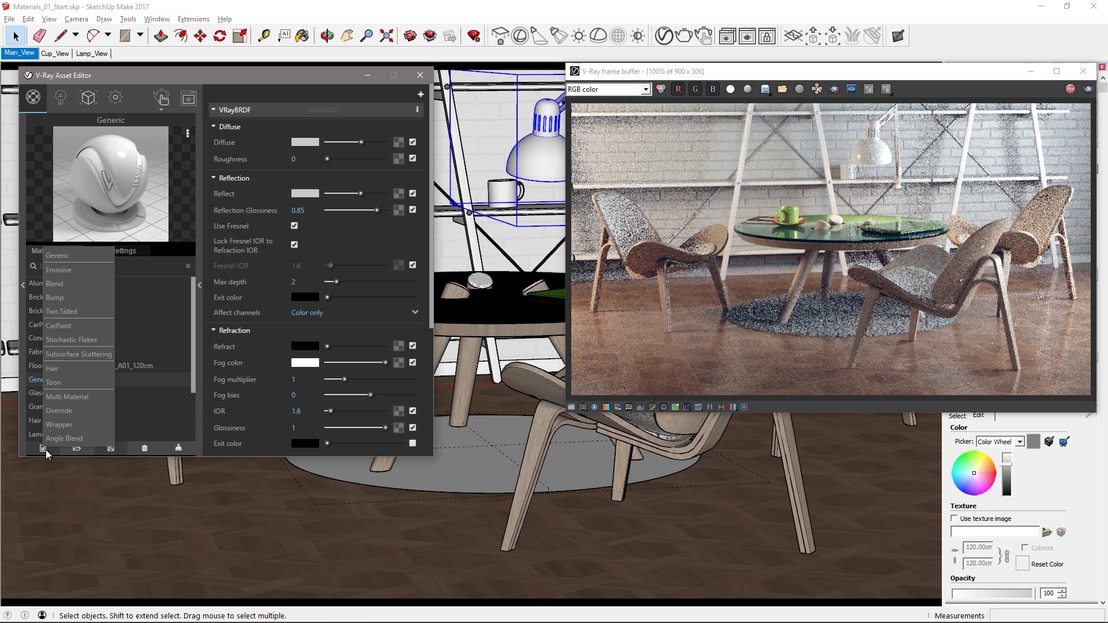
left_click(67, 258)
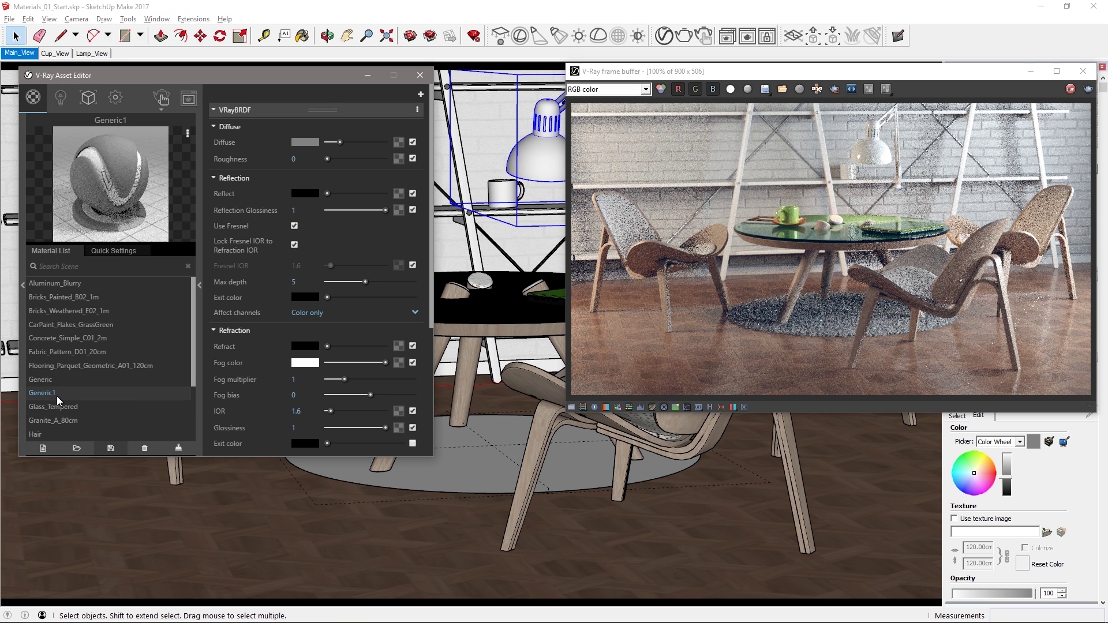
right_click(57, 396)
left_click(85, 306)
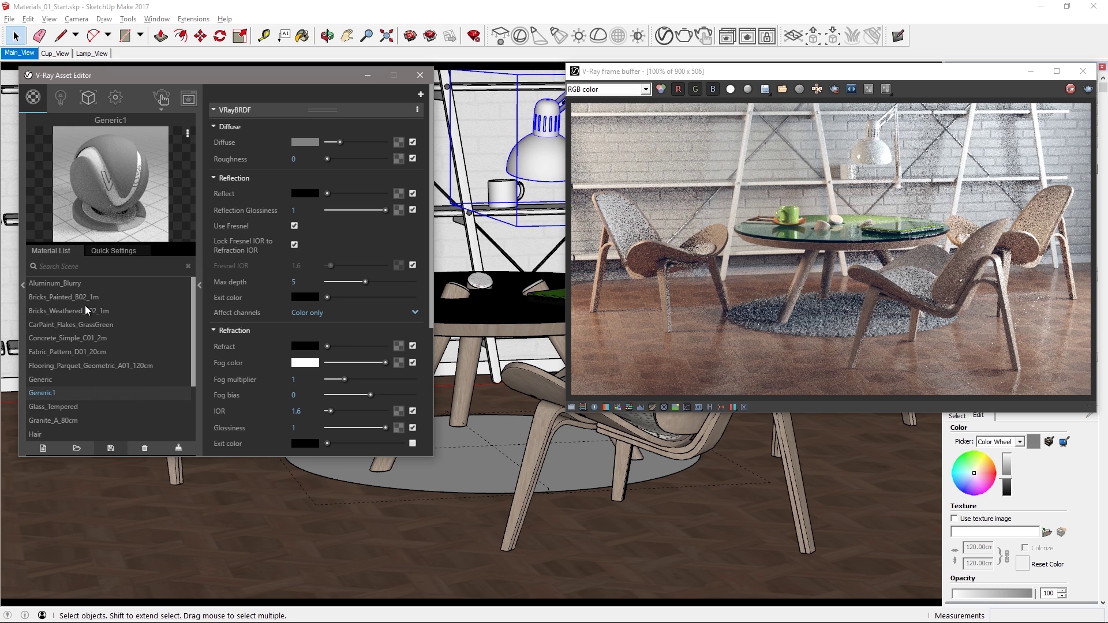
Switch to Lamp_View and render only the region around the lamp shade
left_click(90, 55)
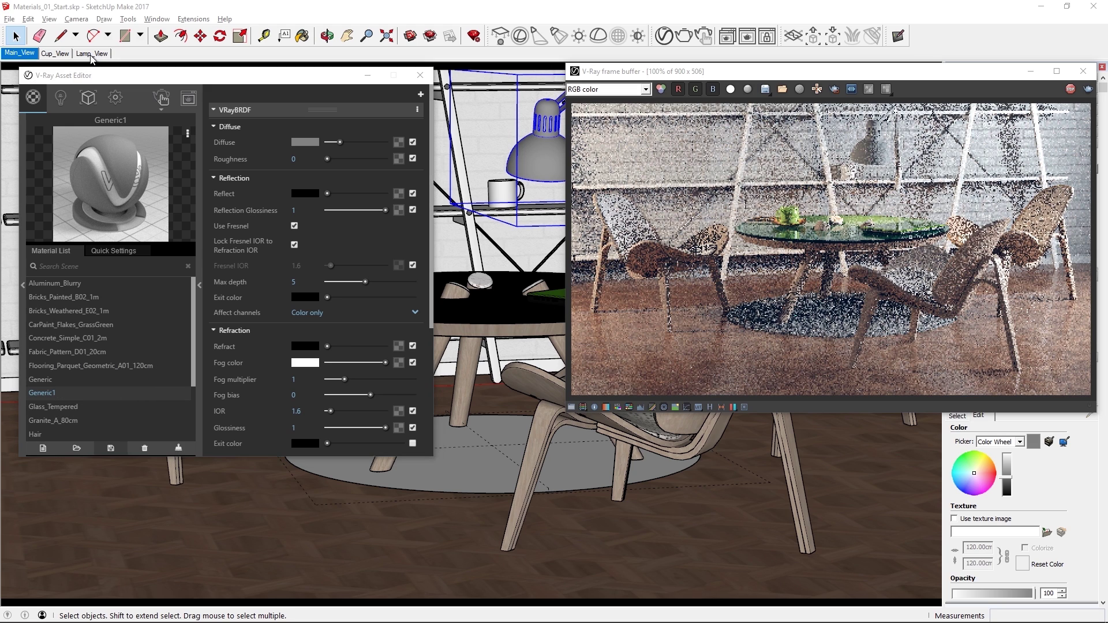
left_click(91, 54)
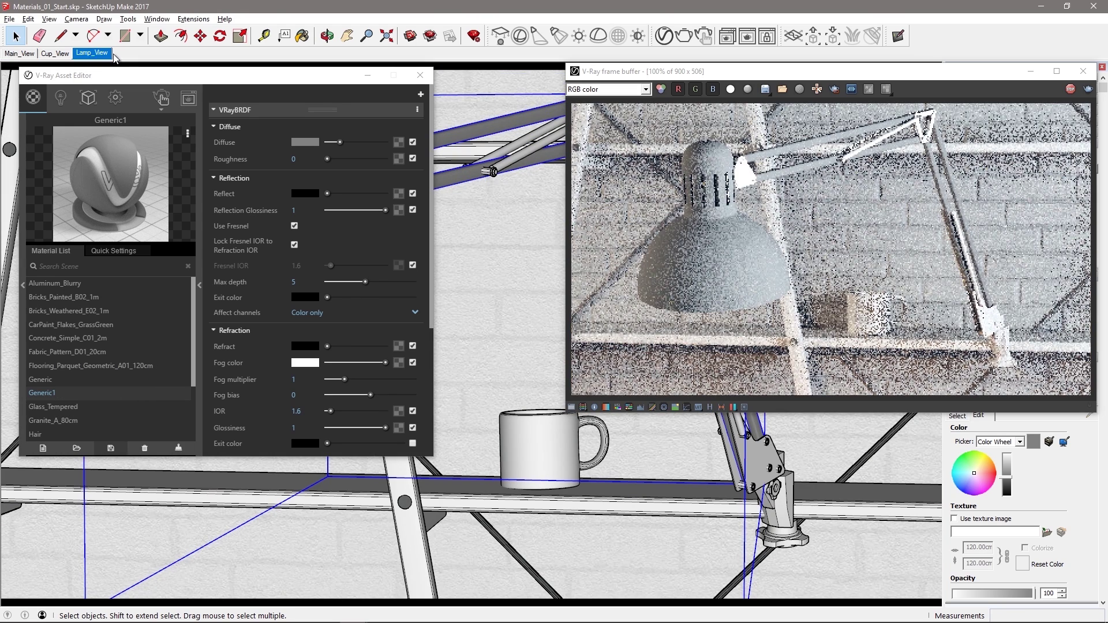
left_click(834, 88)
left_click_drag(635, 140, 800, 325)
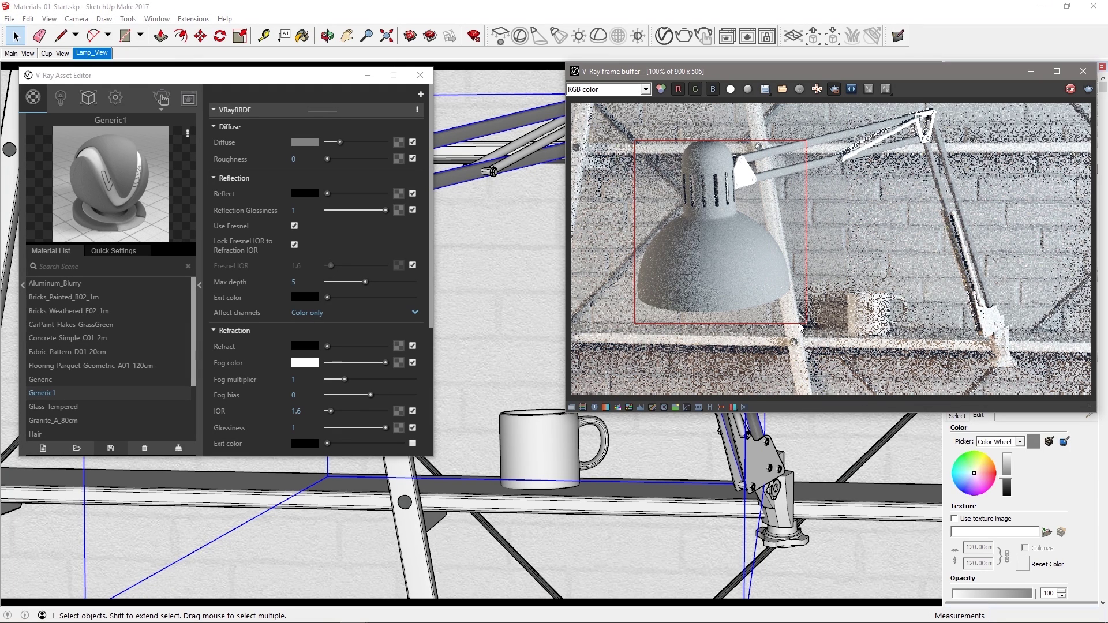
Set Generic1's diffuse to olive green and copy it onto the reflection colour
left_click(306, 142)
left_click(179, 181)
left_click(275, 172)
left_click(178, 168)
left_click(276, 181)
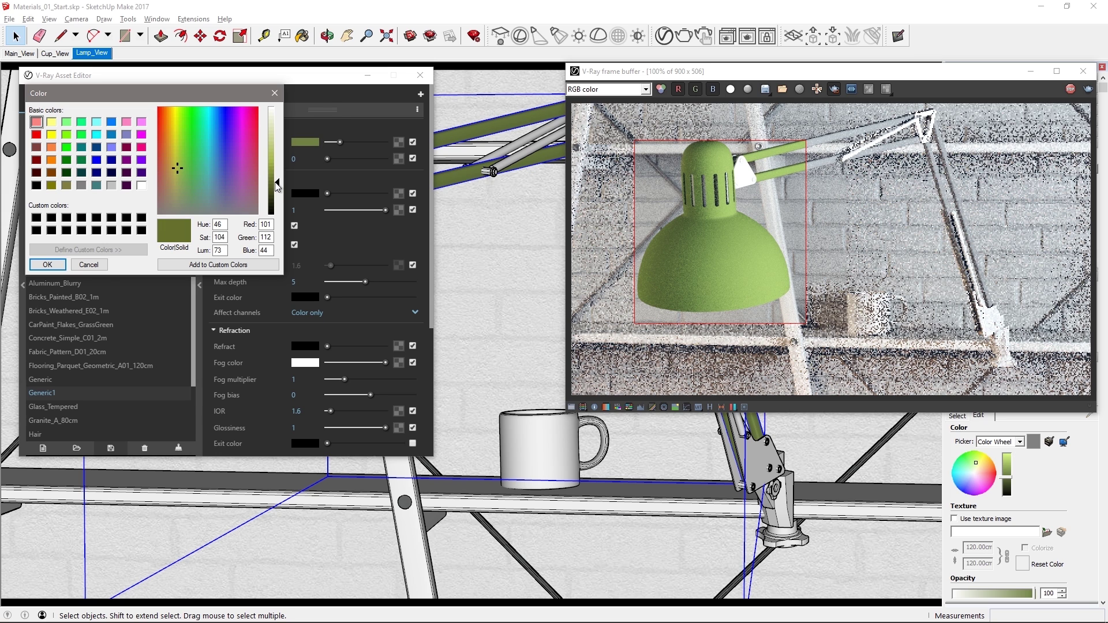
left_click(50, 263)
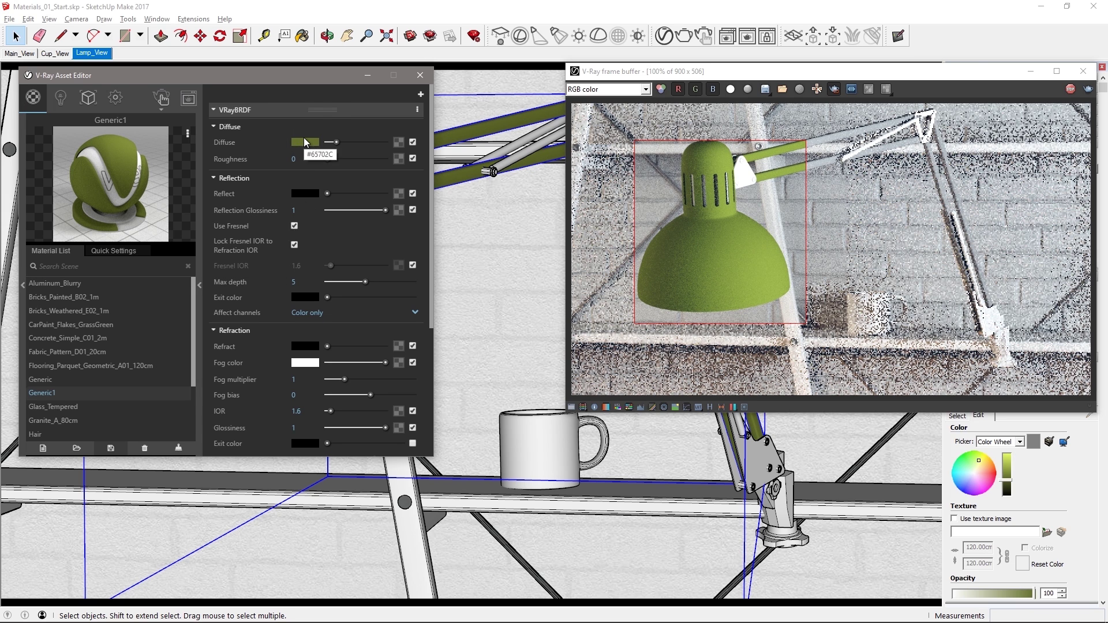
left_click_drag(304, 138, 305, 169)
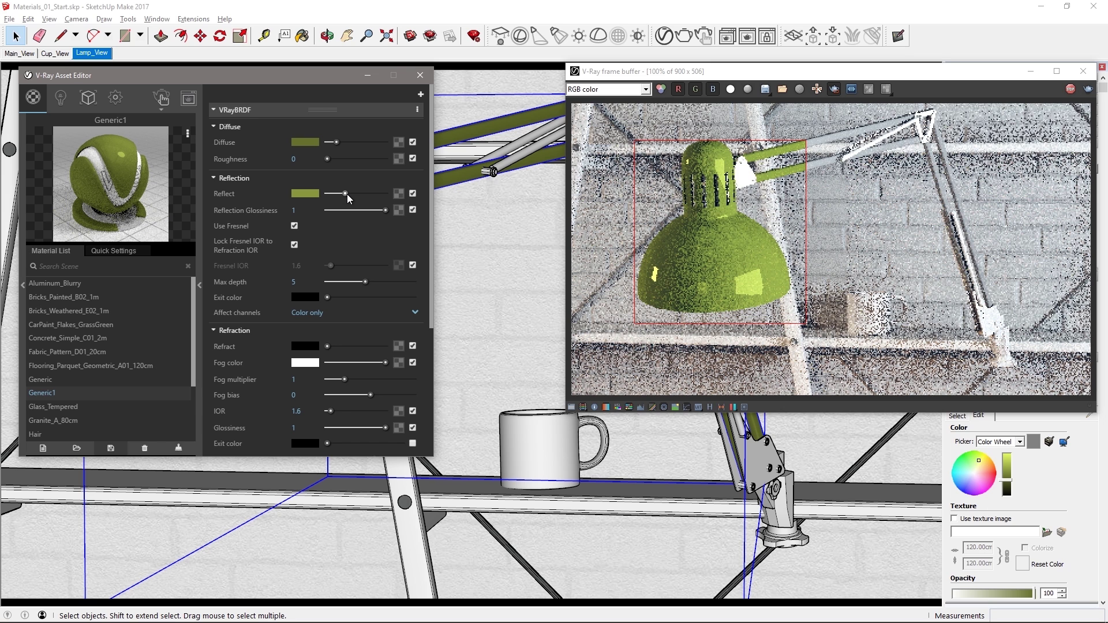
Set reflection glossiness to 0.7 and unlock Fresnel IOR at 1.9
double_click(302, 210)
type("0.7")
key("Return")
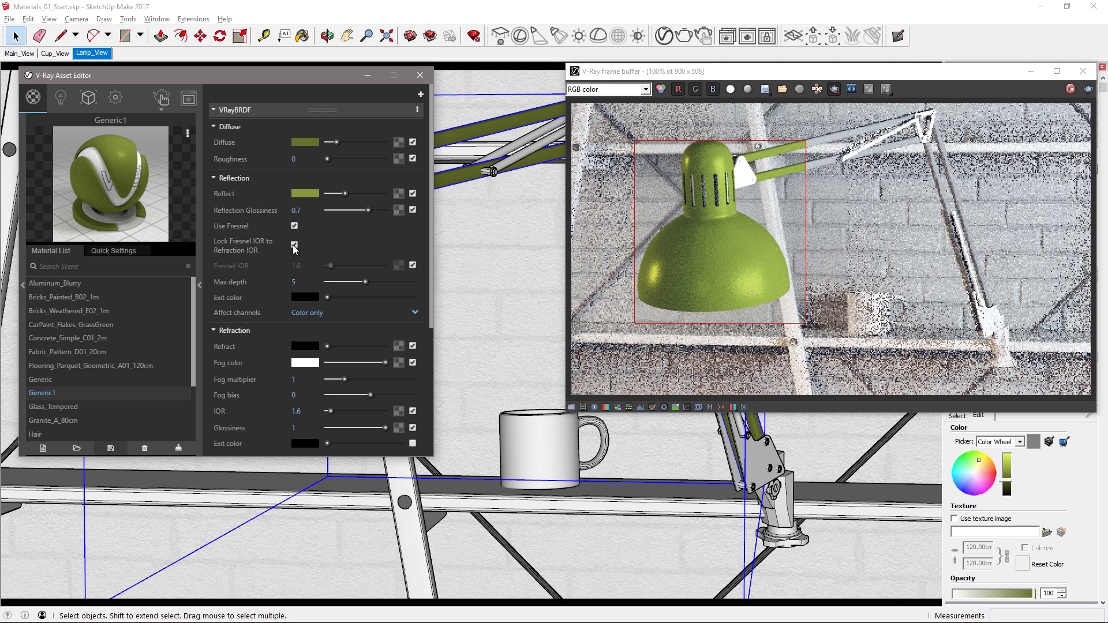
left_click(294, 245)
left_click(296, 265)
type("1.9")
key("Return")
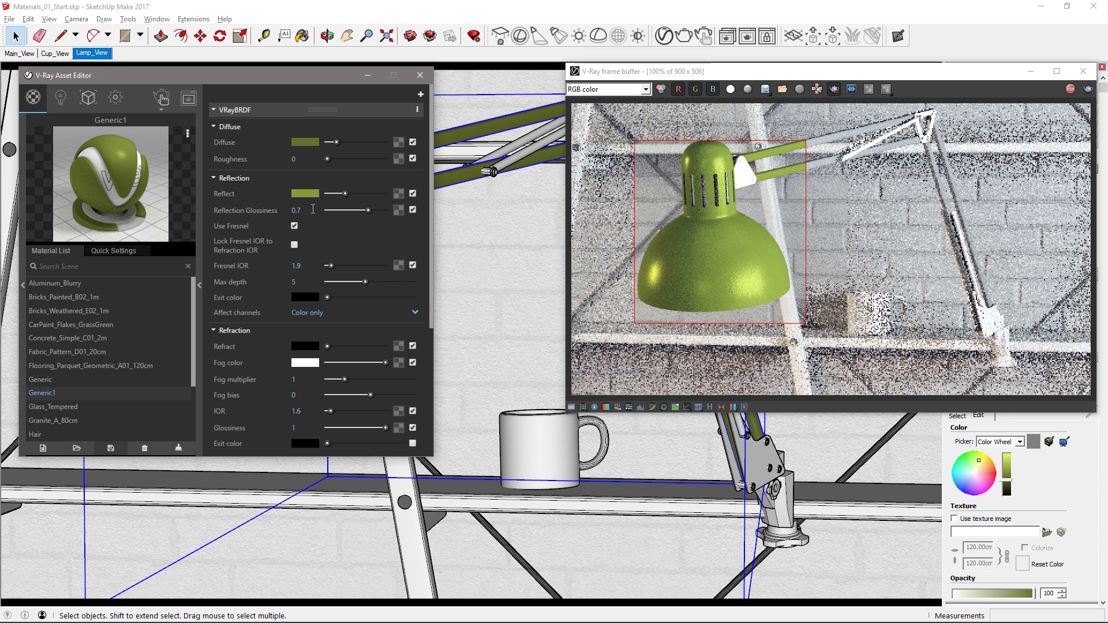
Add a Reflection layer to Generic1 and go back to full-frame rendering
left_click(421, 95)
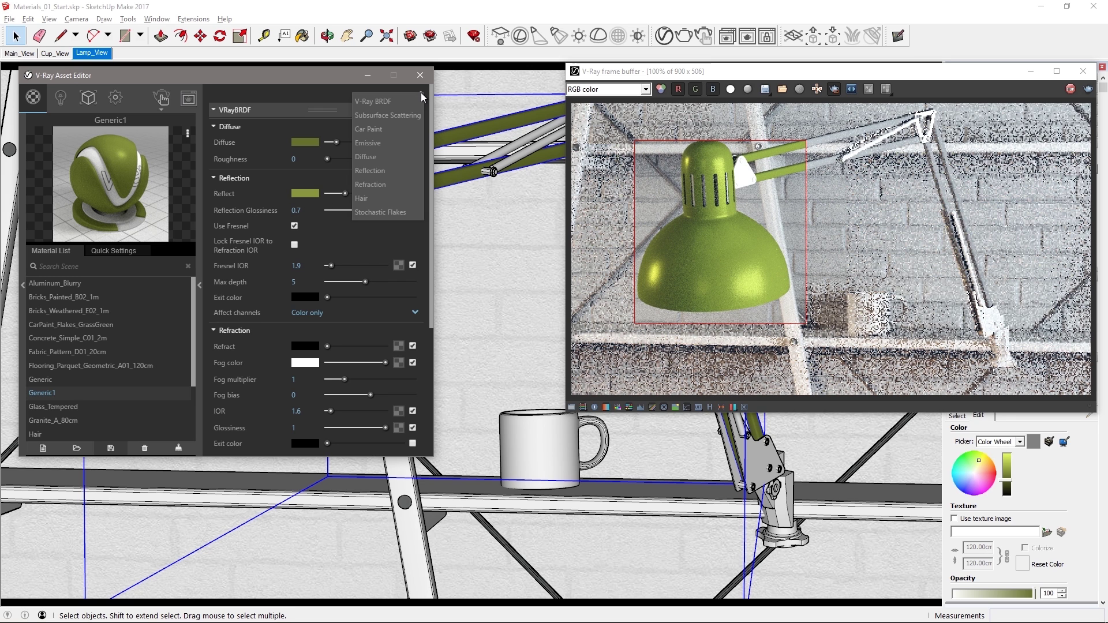
left_click(393, 173)
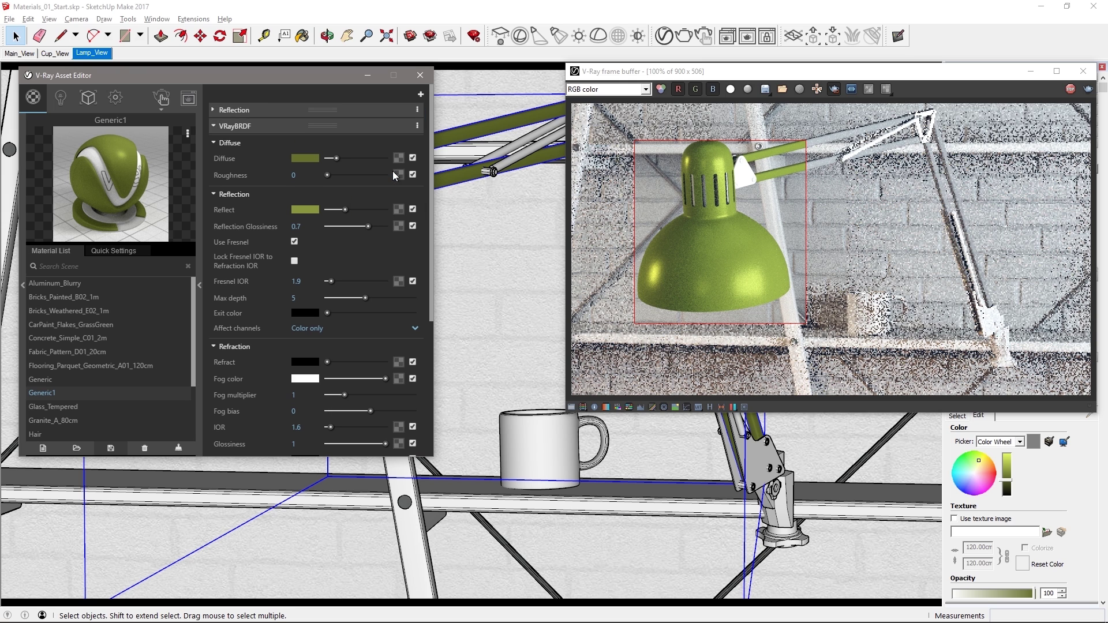
left_click(217, 110)
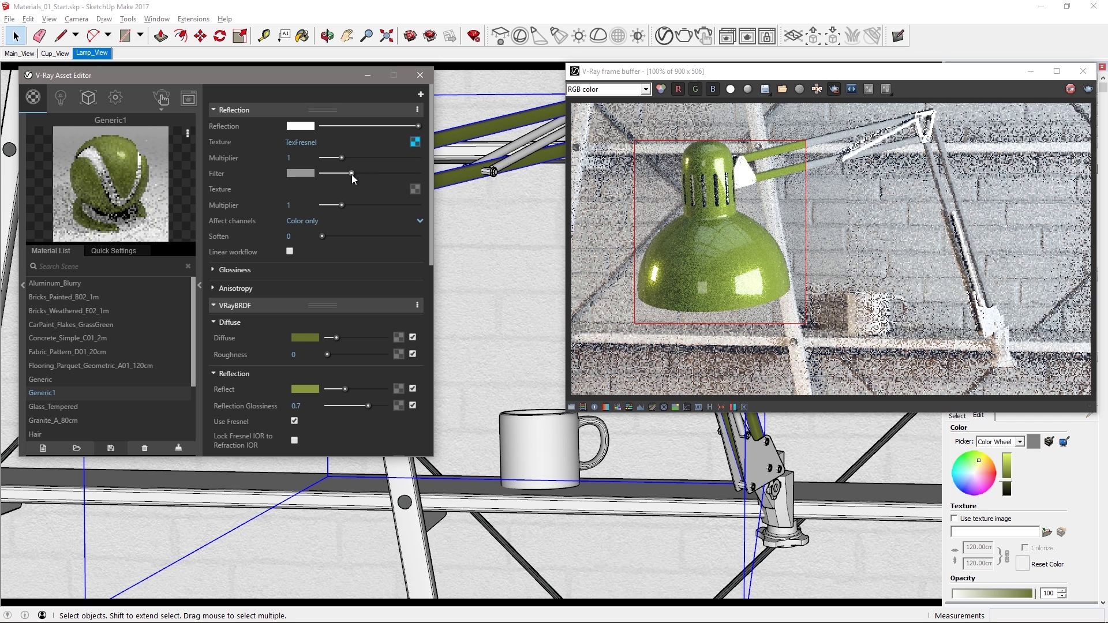
left_click(836, 90)
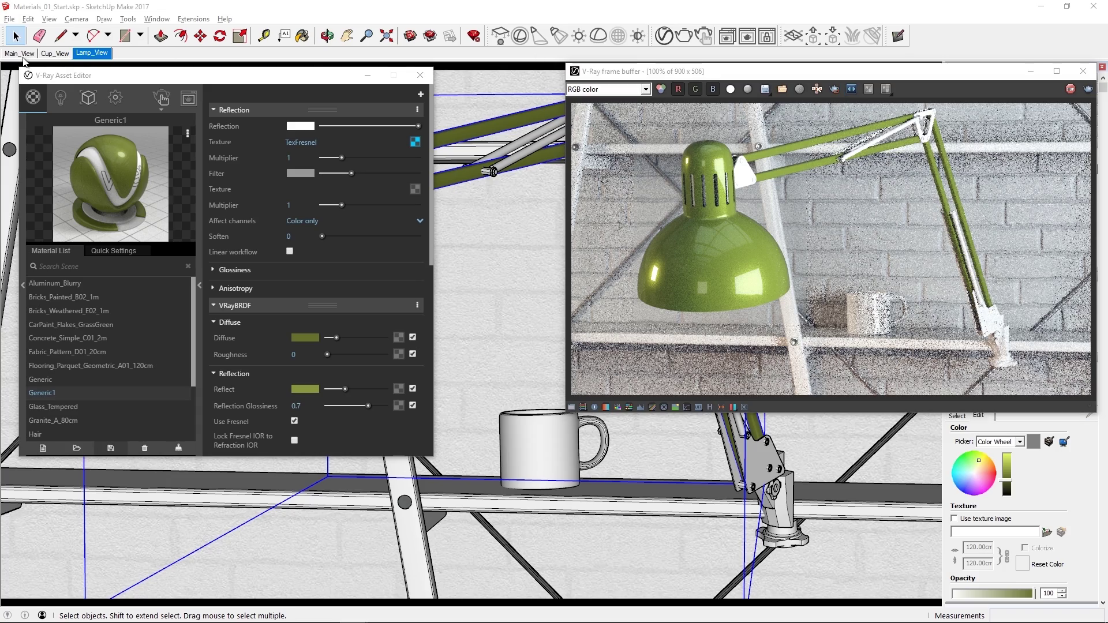
On Main_View, load the CC_02.vccglb global colour correction preset in the frame buffer
left_click(19, 54)
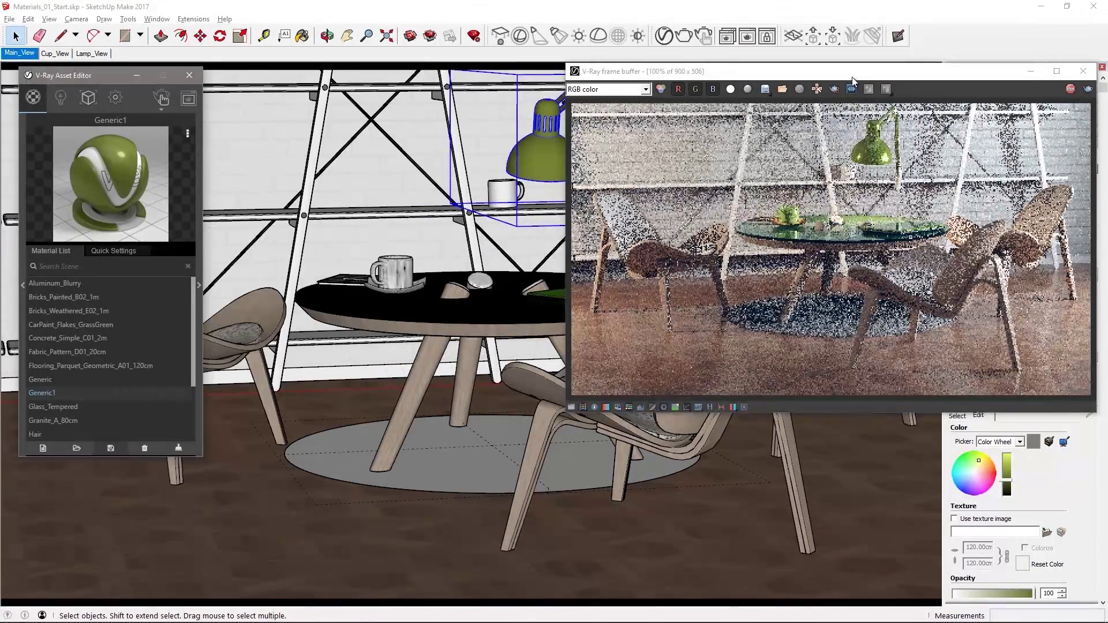
left_click_drag(853, 77, 721, 77)
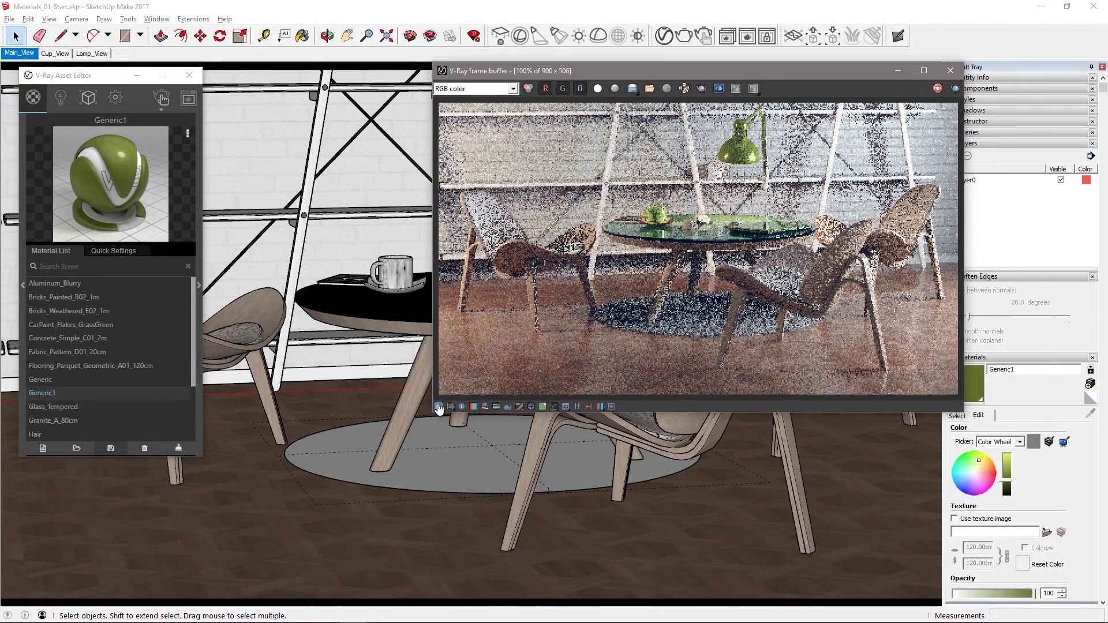
left_click(438, 408)
left_click_drag(908, 79, 850, 79)
left_click(1000, 89)
left_click(968, 114)
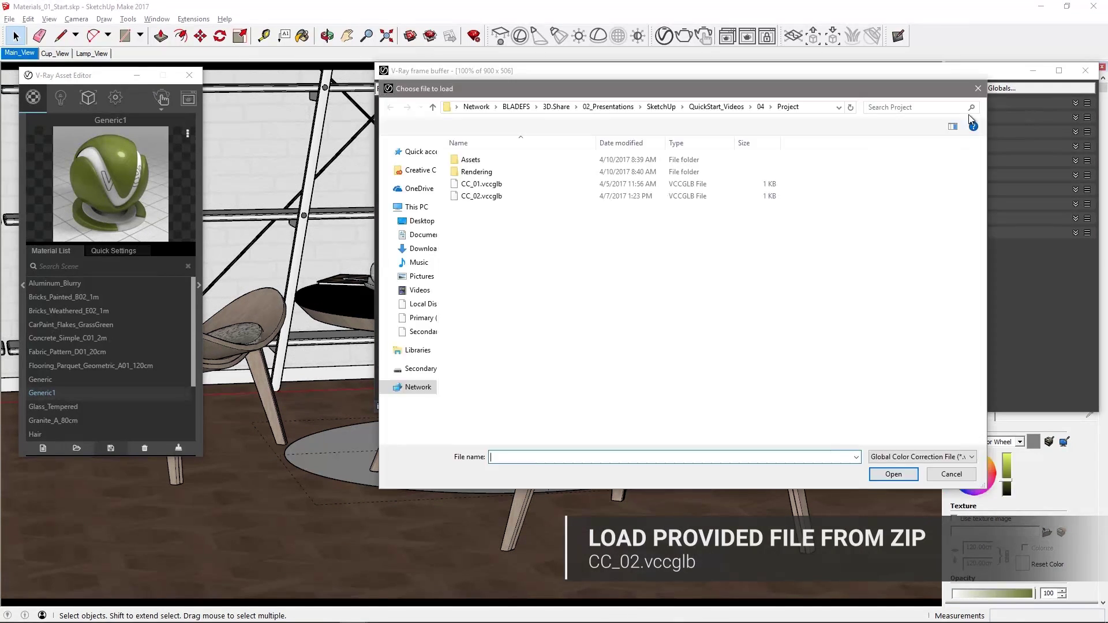
left_click(493, 196)
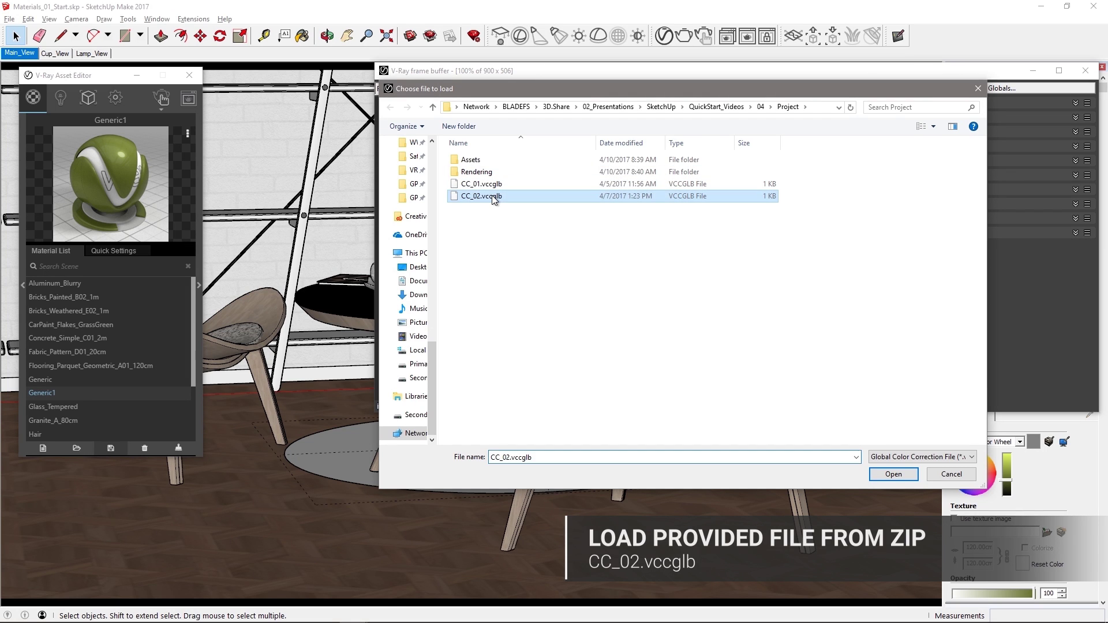
left_click(901, 474)
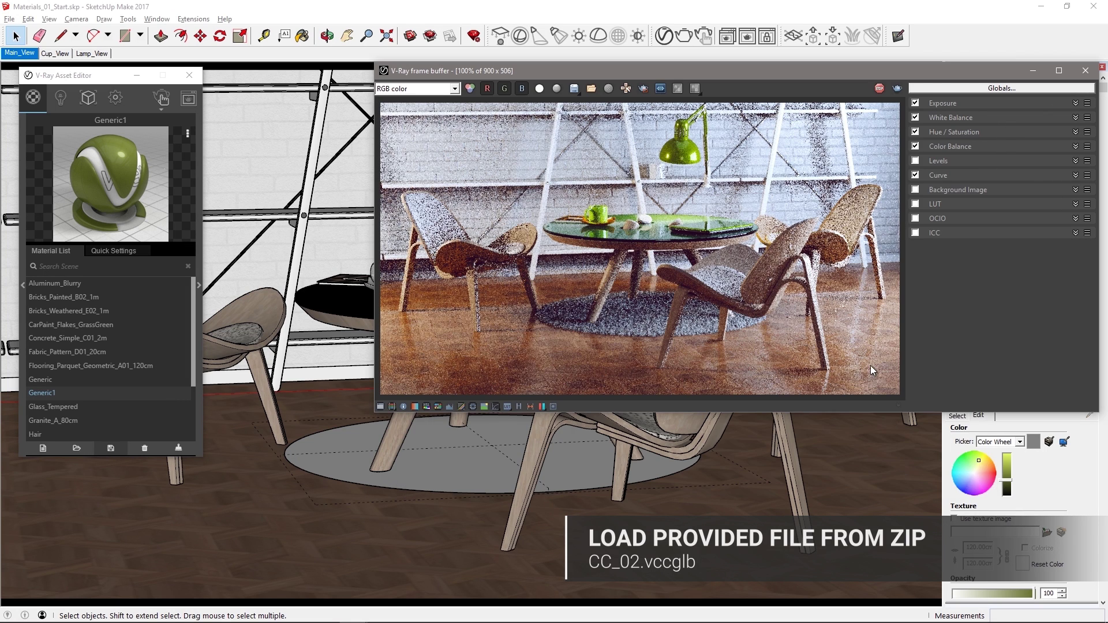
left_click(379, 406)
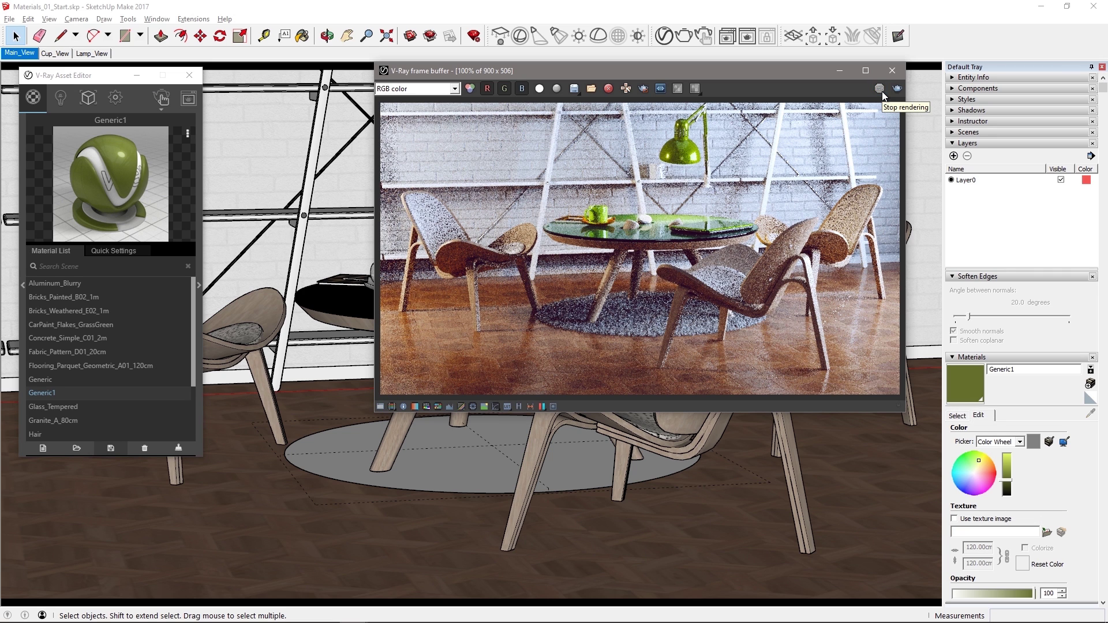
Turn off Interactive for Progressive, set image width 1280, and launch the final render
left_click(116, 98)
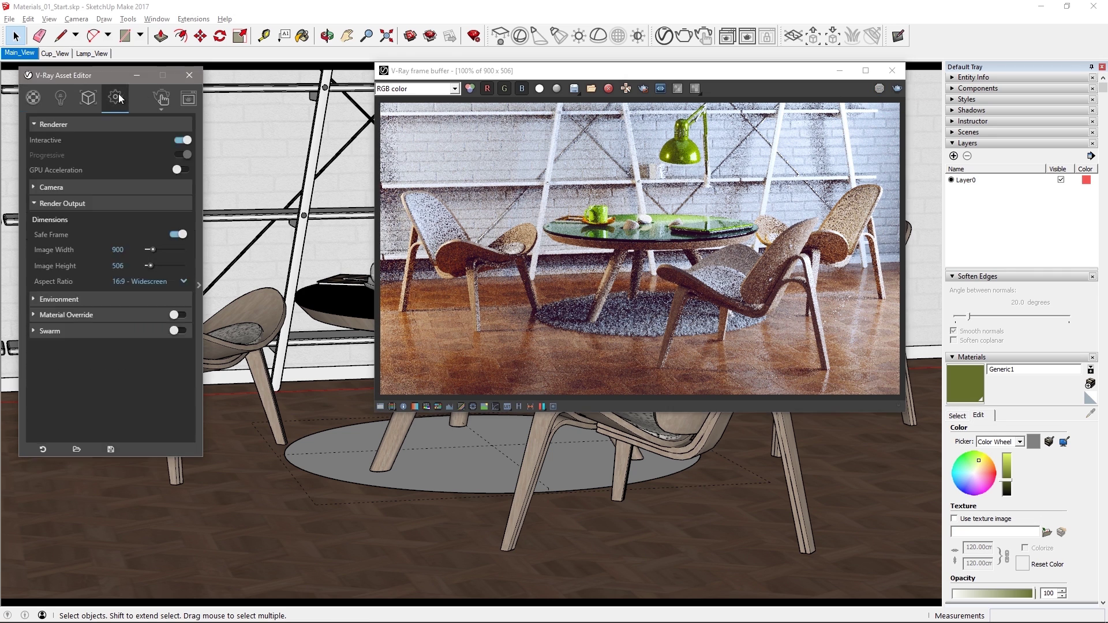
left_click(180, 142)
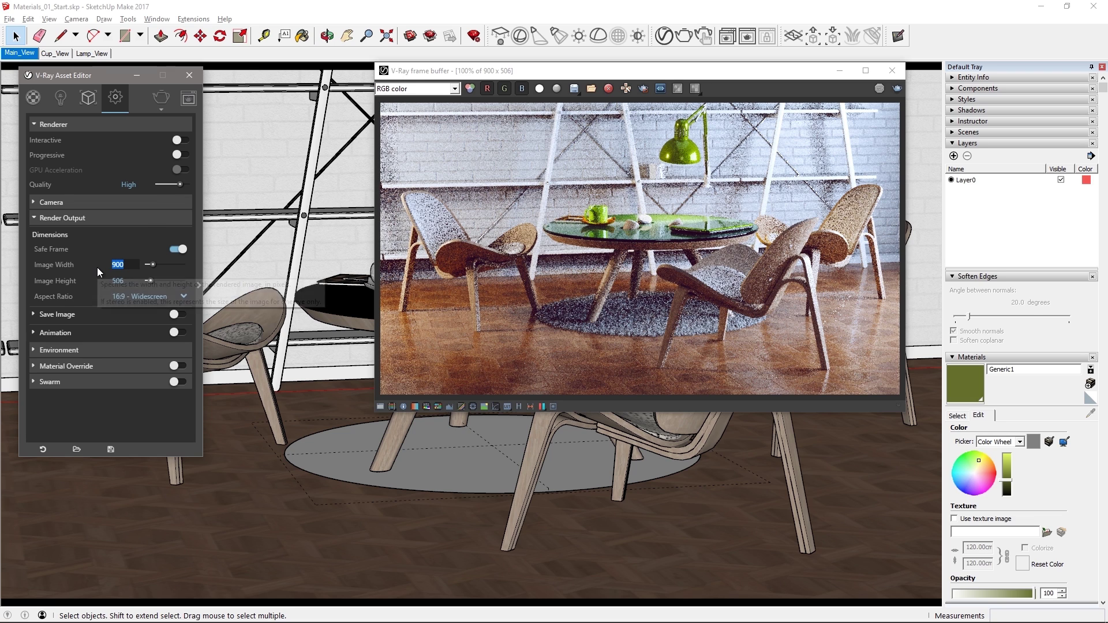
type("1280")
key("Return")
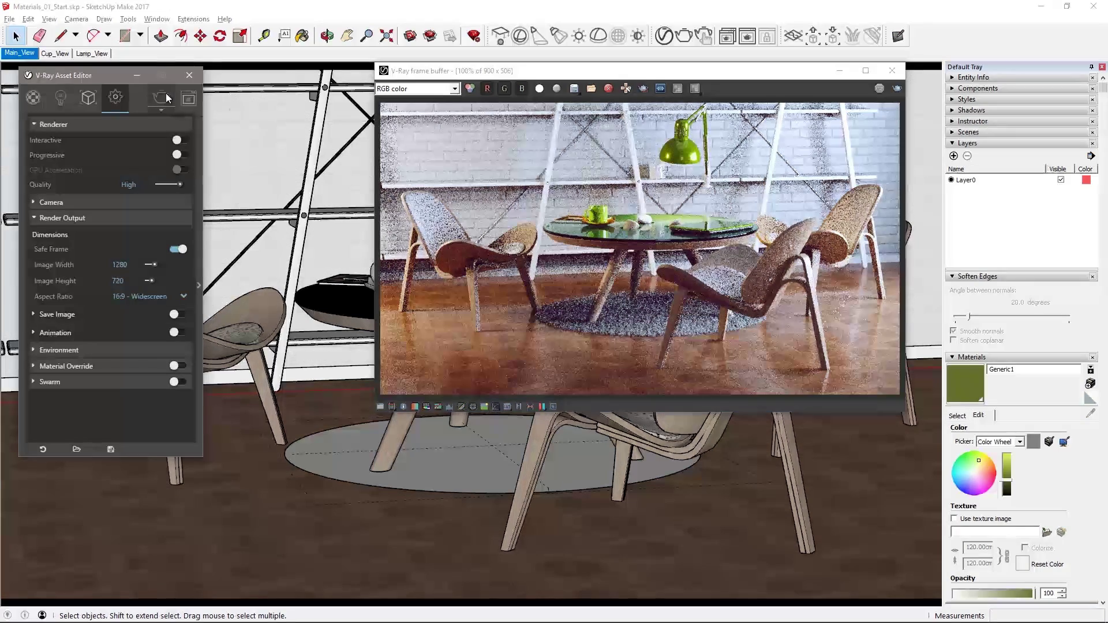
left_click(166, 98)
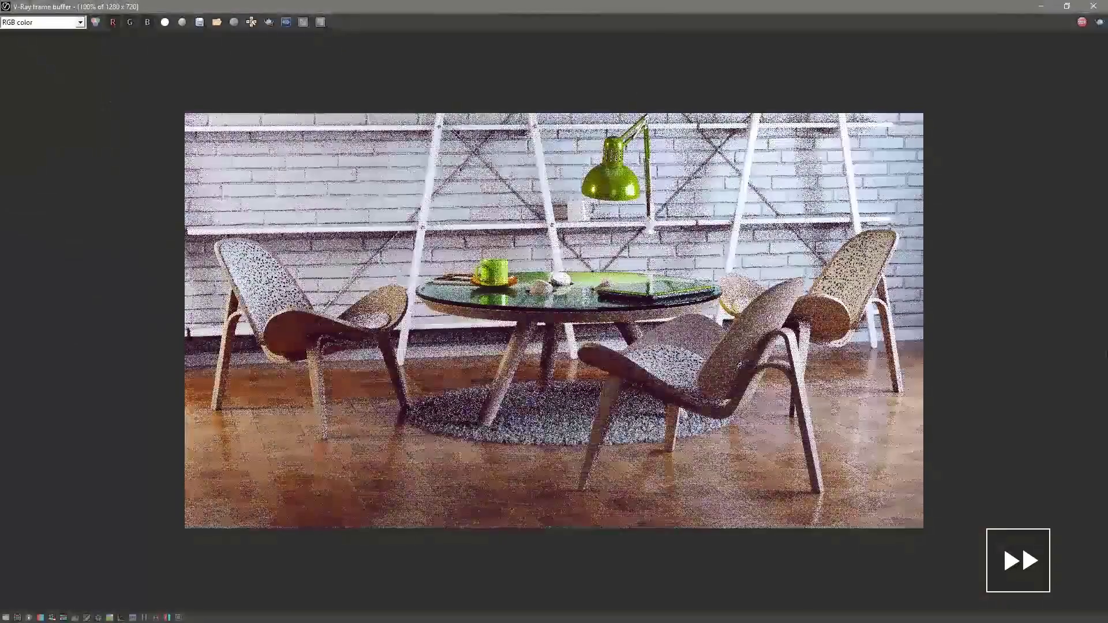